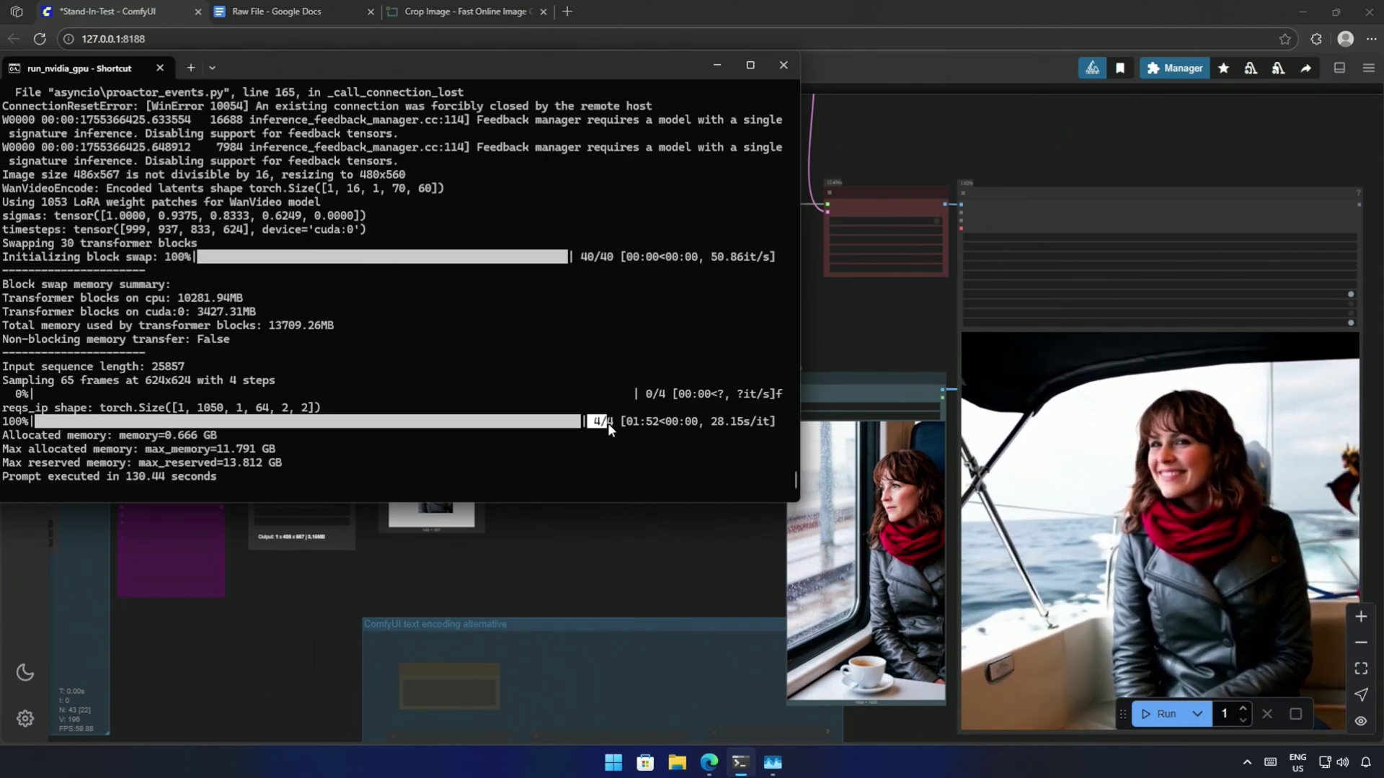
Highlight the sampling speed and the total prompt execution time of the finished run in the run_nvidia_gpu console.
drag(607, 422, 634, 425)
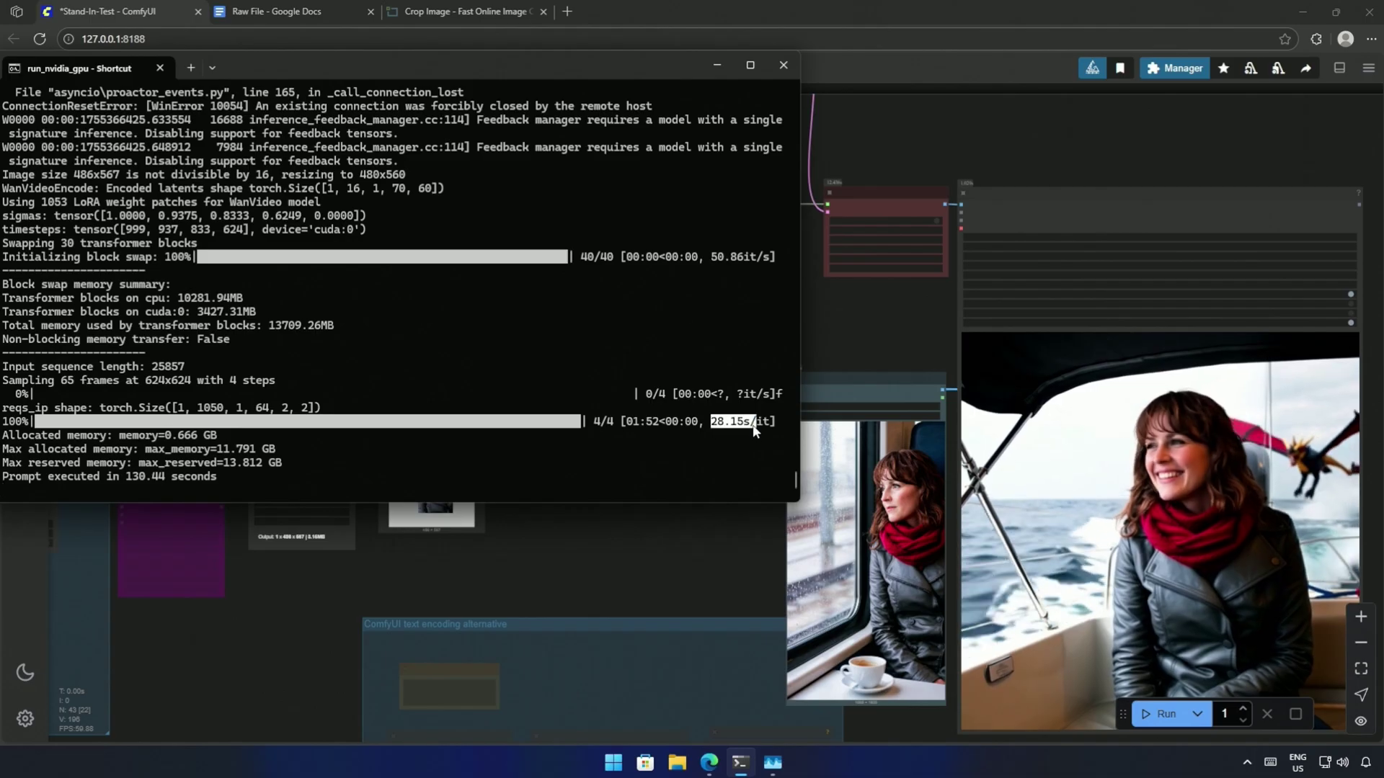
click(222, 469)
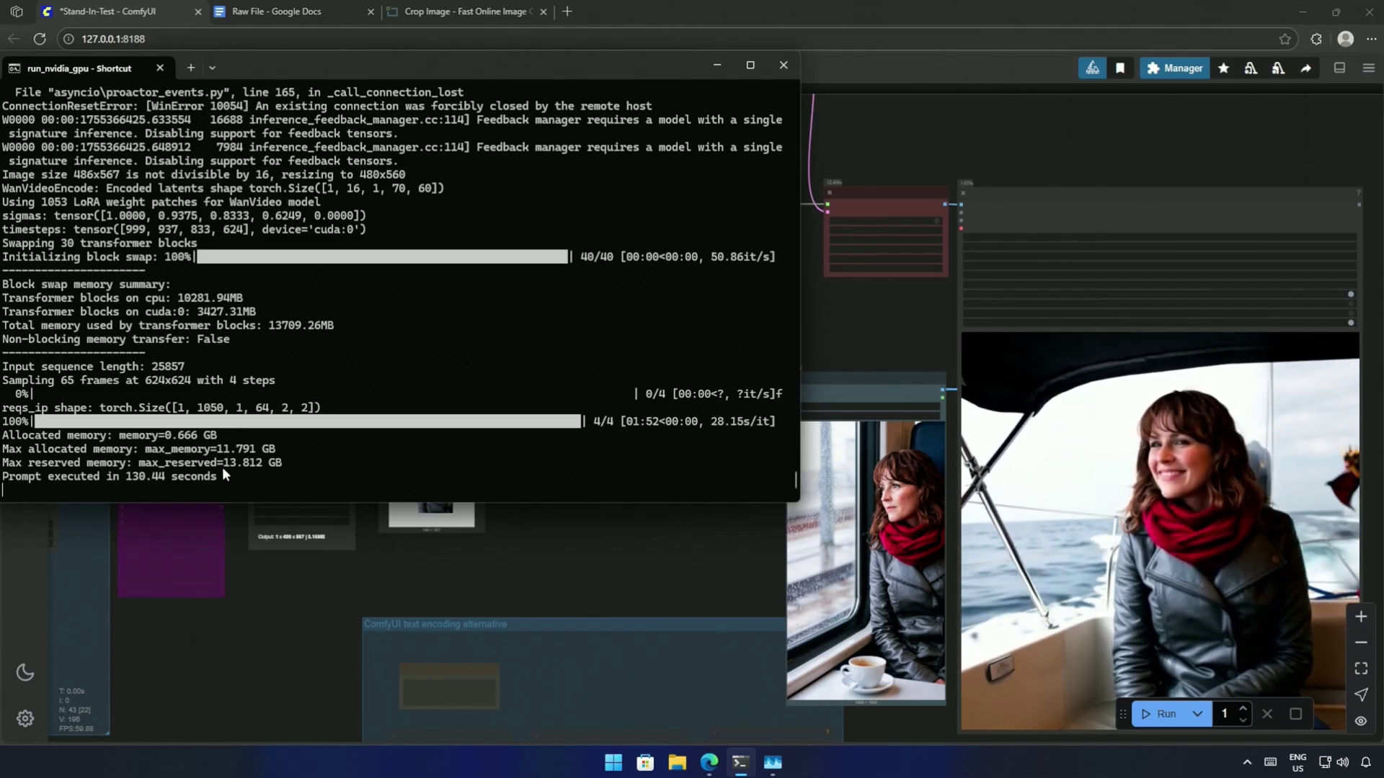
drag(121, 475, 217, 488)
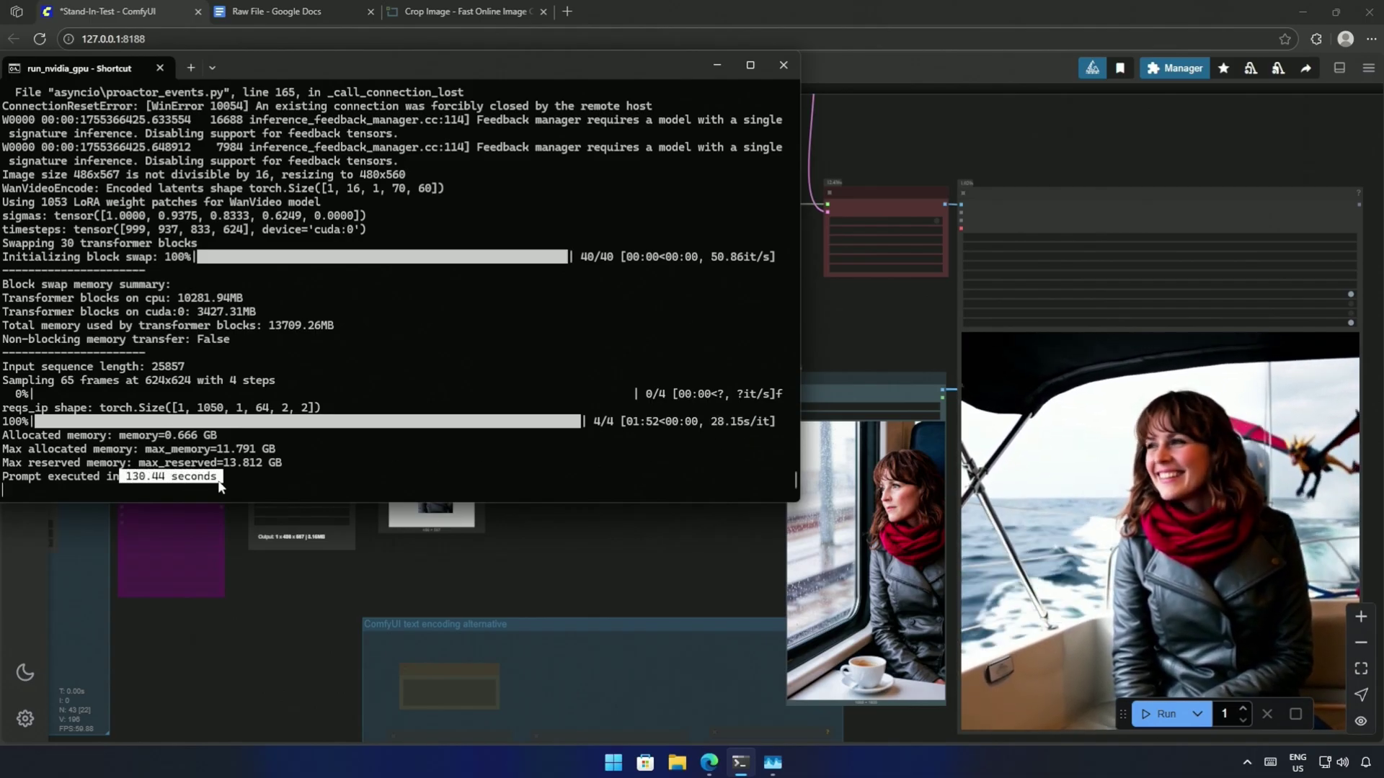
click(258, 477)
Queue another run of the Stand-In-Test workflow and open the server console and Task Manager to monitor it.
click(493, 614)
click(1154, 713)
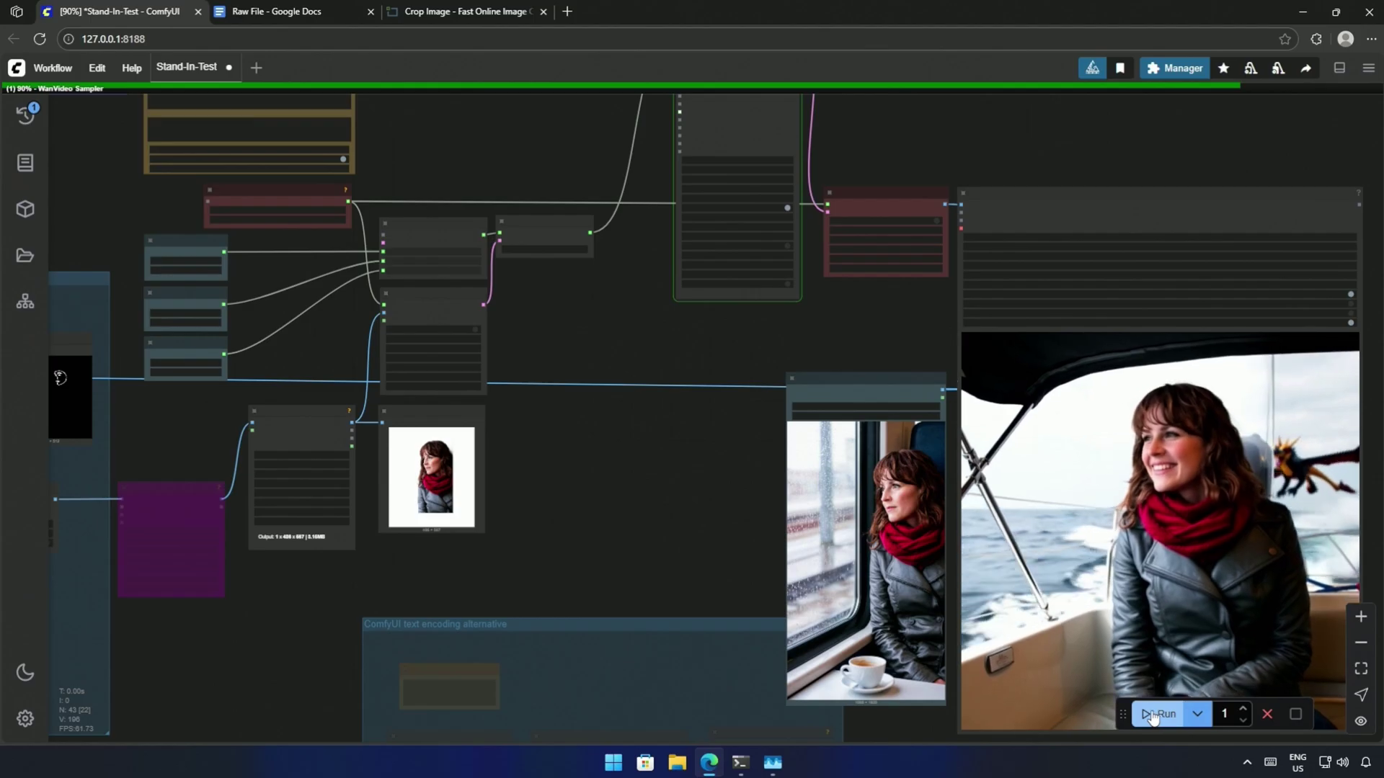
click(741, 764)
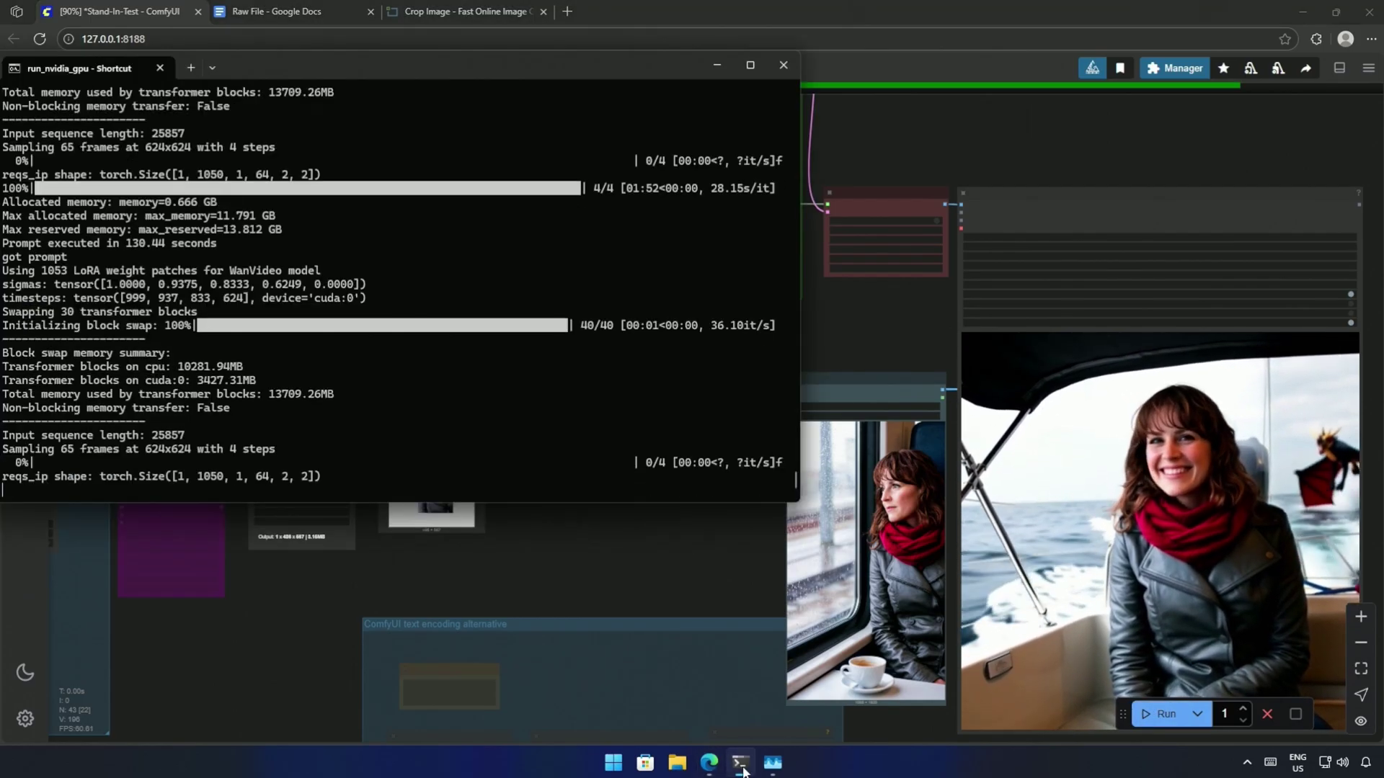
click(770, 765)
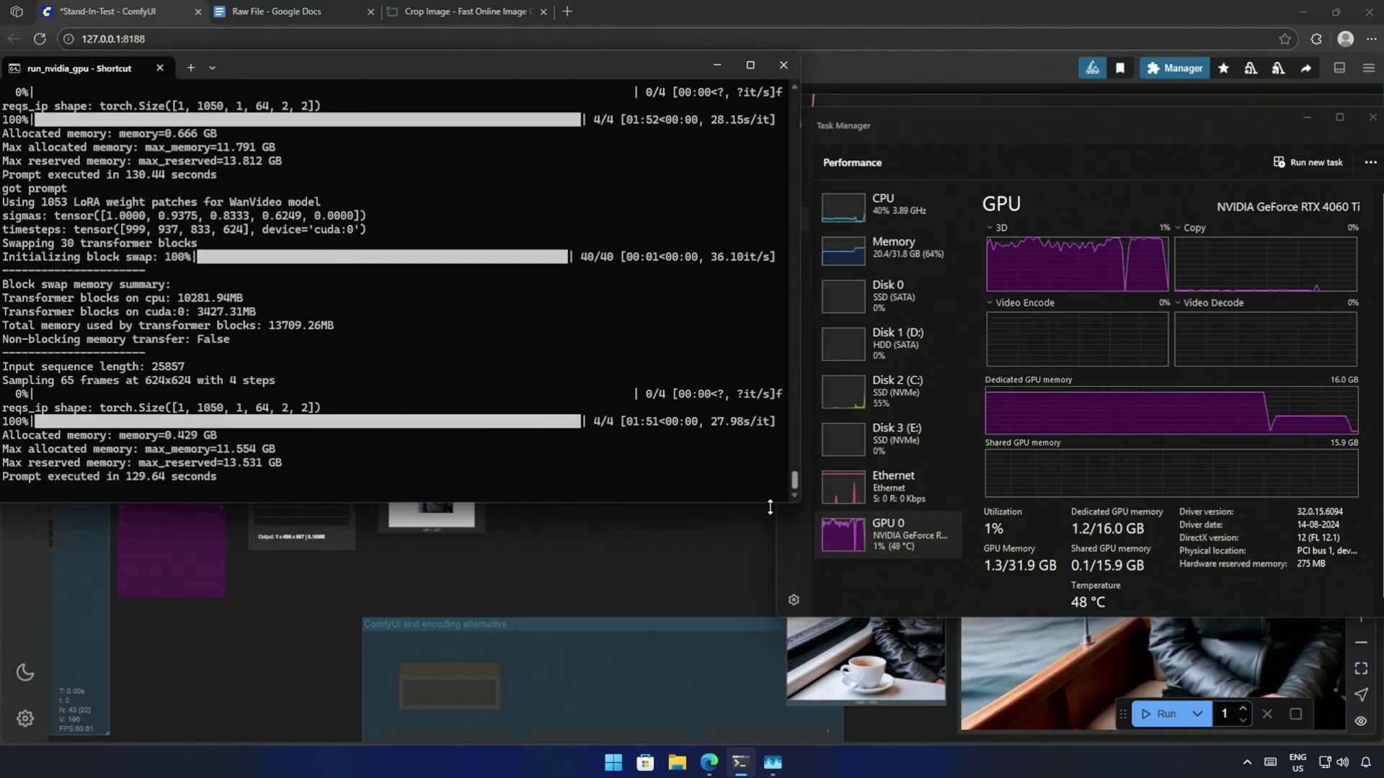
Compare the reference portrait in the Load Image node with the generated video in the Video Combine node.
click(673, 565)
scroll(674, 565, up, 2)
drag(741, 502, 580, 423)
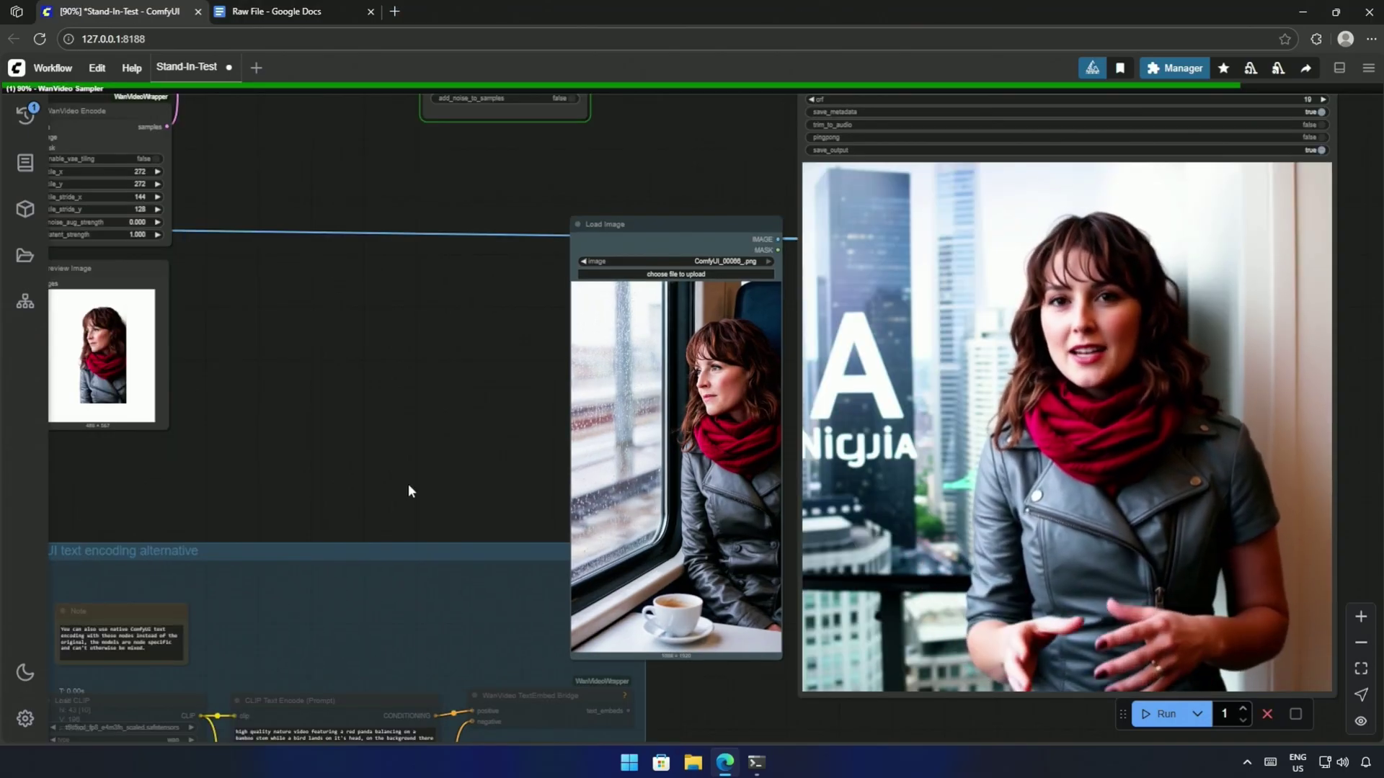
mouse_move(968, 558)
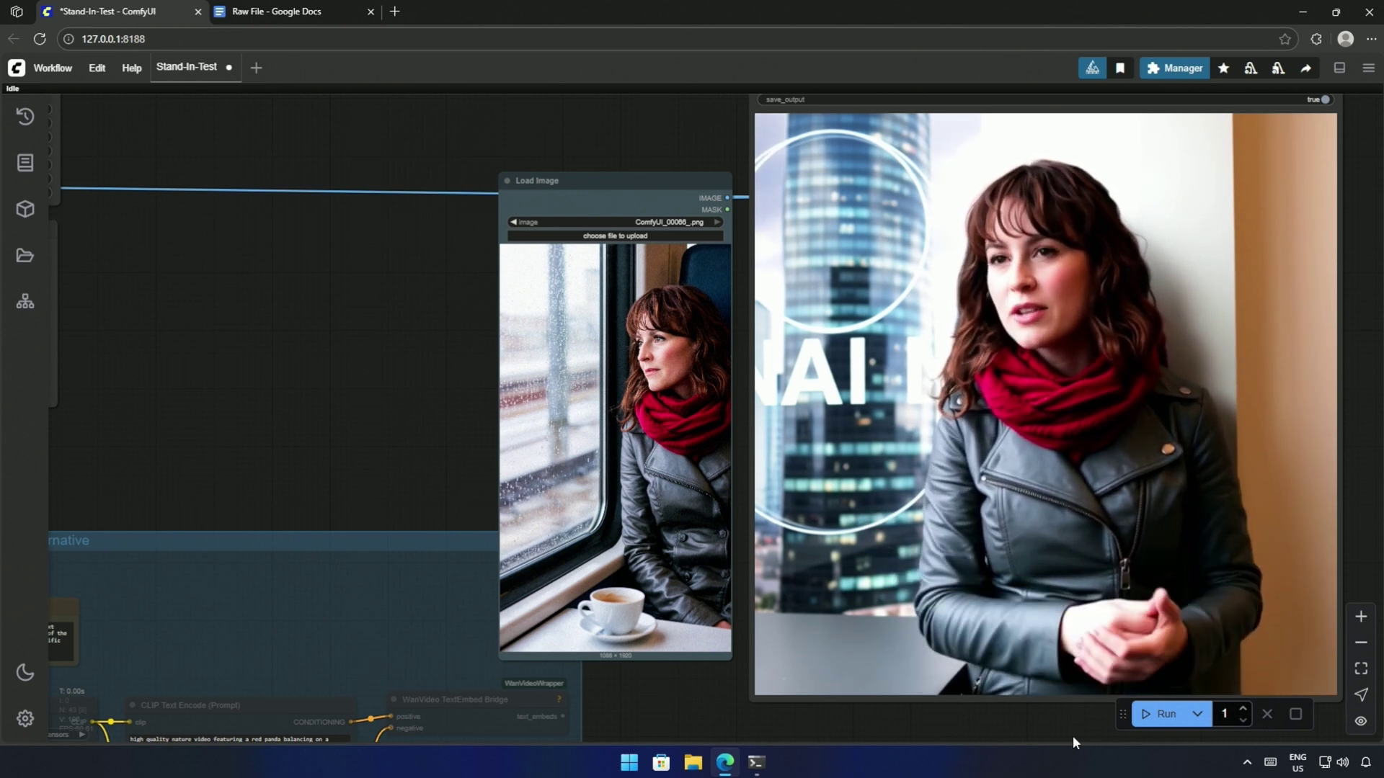
mouse_move(475, 445)
mouse_down()
mouse_move(445, 445)
mouse_move(470, 456)
mouse_up()
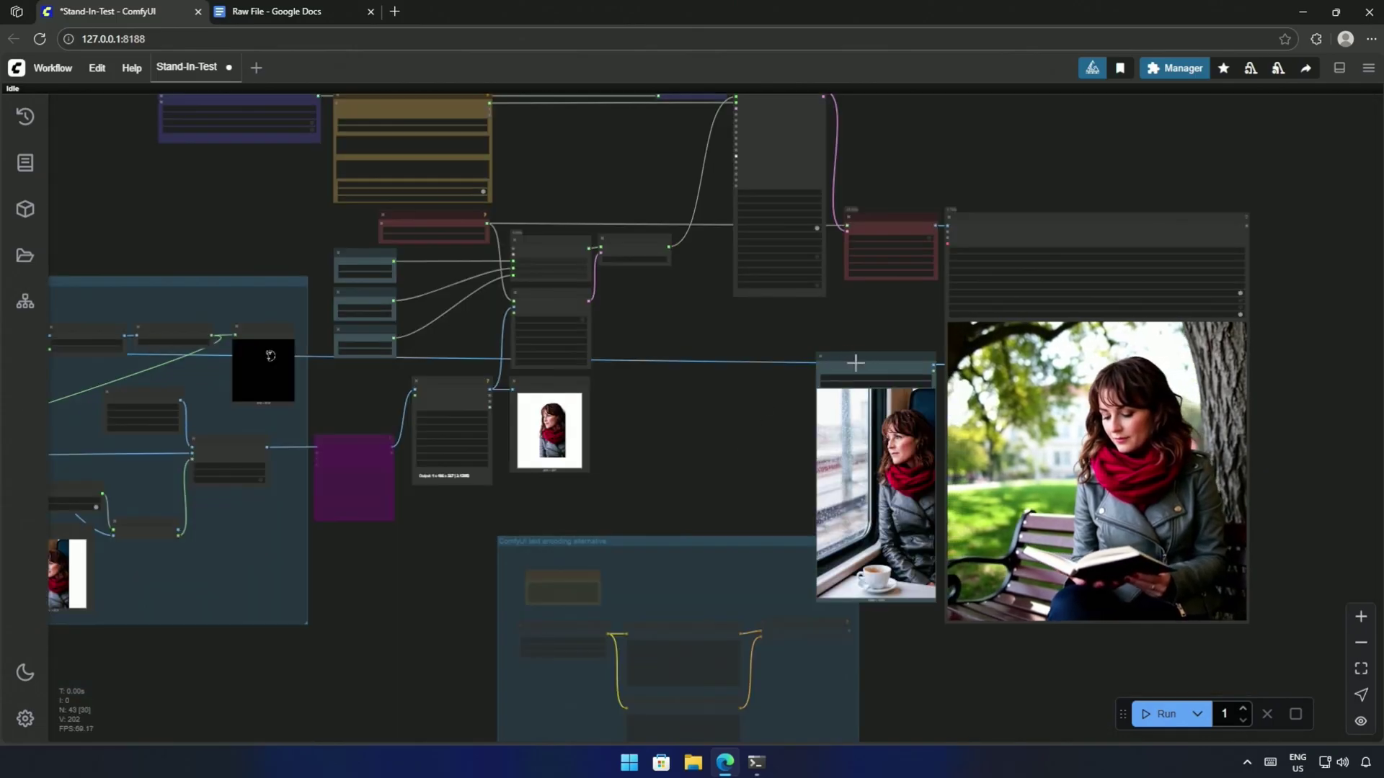
Examine the park-bench prompt in the WanVideo TextEncode Cached node, and trace the workflow through to the output video.
scroll(856, 363, up, 5)
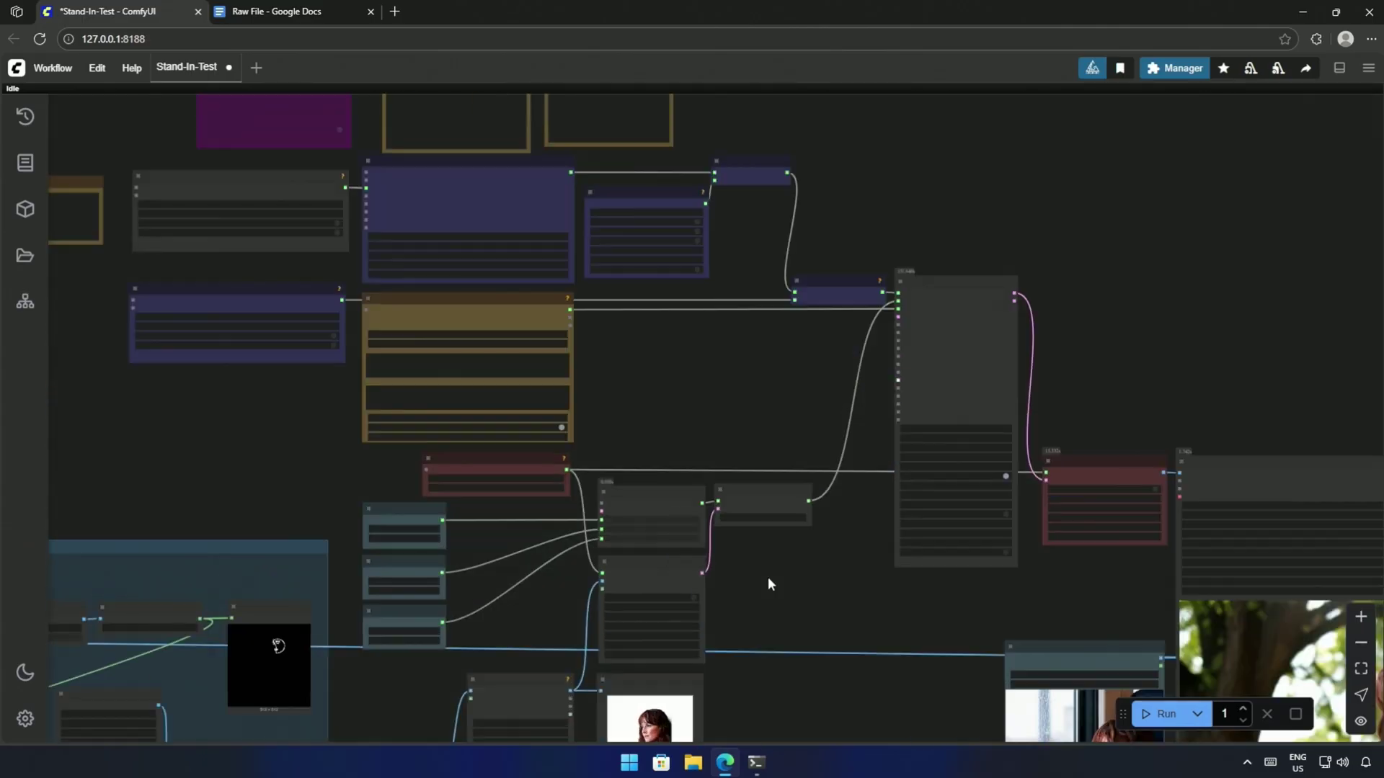
scroll(768, 576, up, 10)
drag(702, 402, 993, 538)
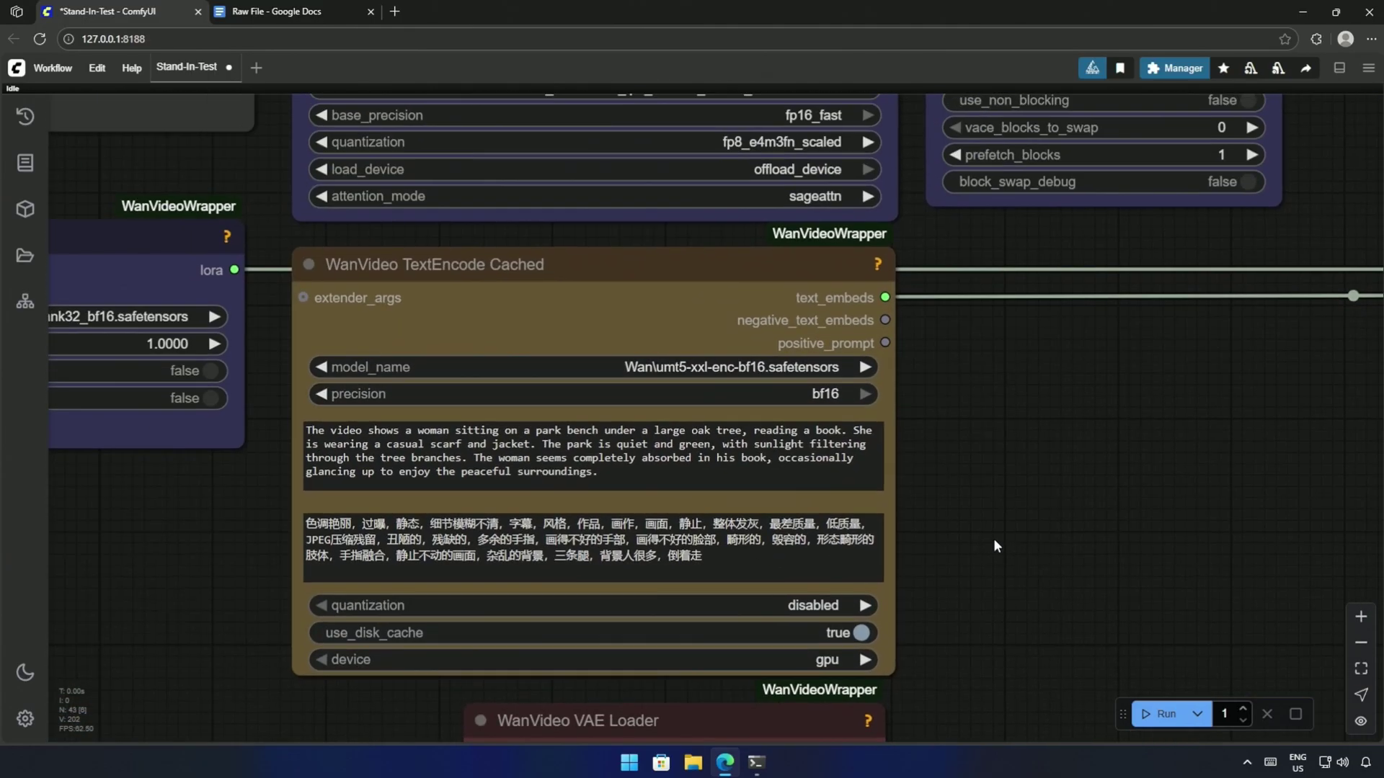
scroll(994, 541, up, 3)
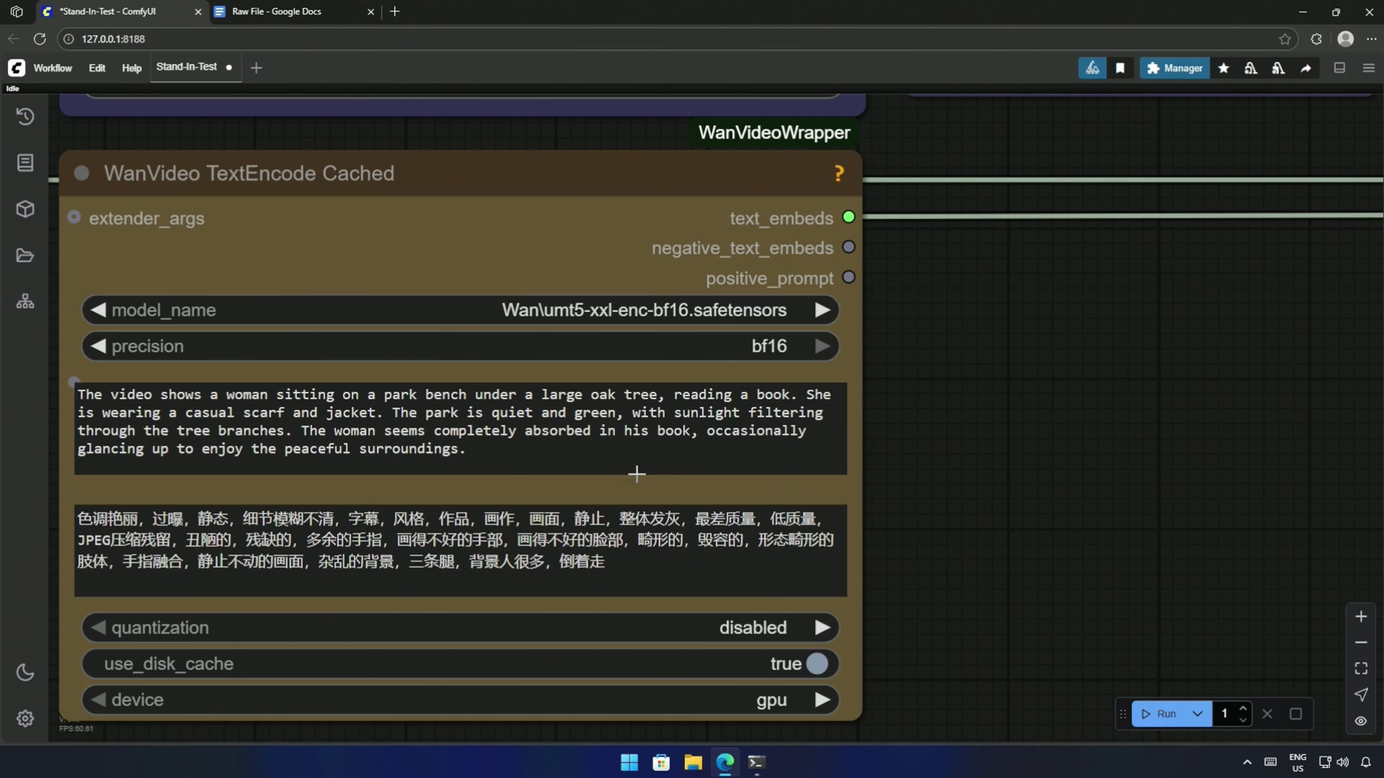
drag(1001, 454, 1254, 482)
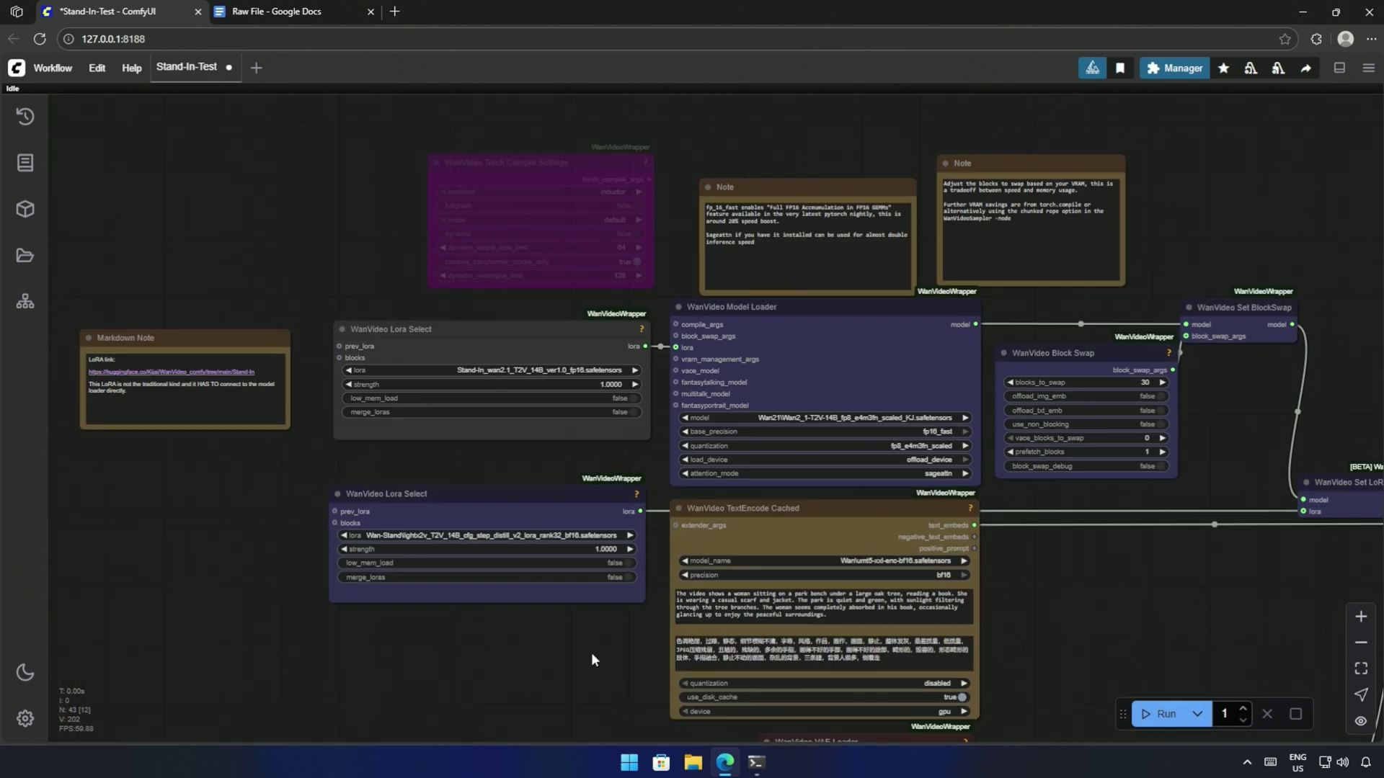
drag(1153, 616, 719, 447)
scroll(719, 447, down, 3)
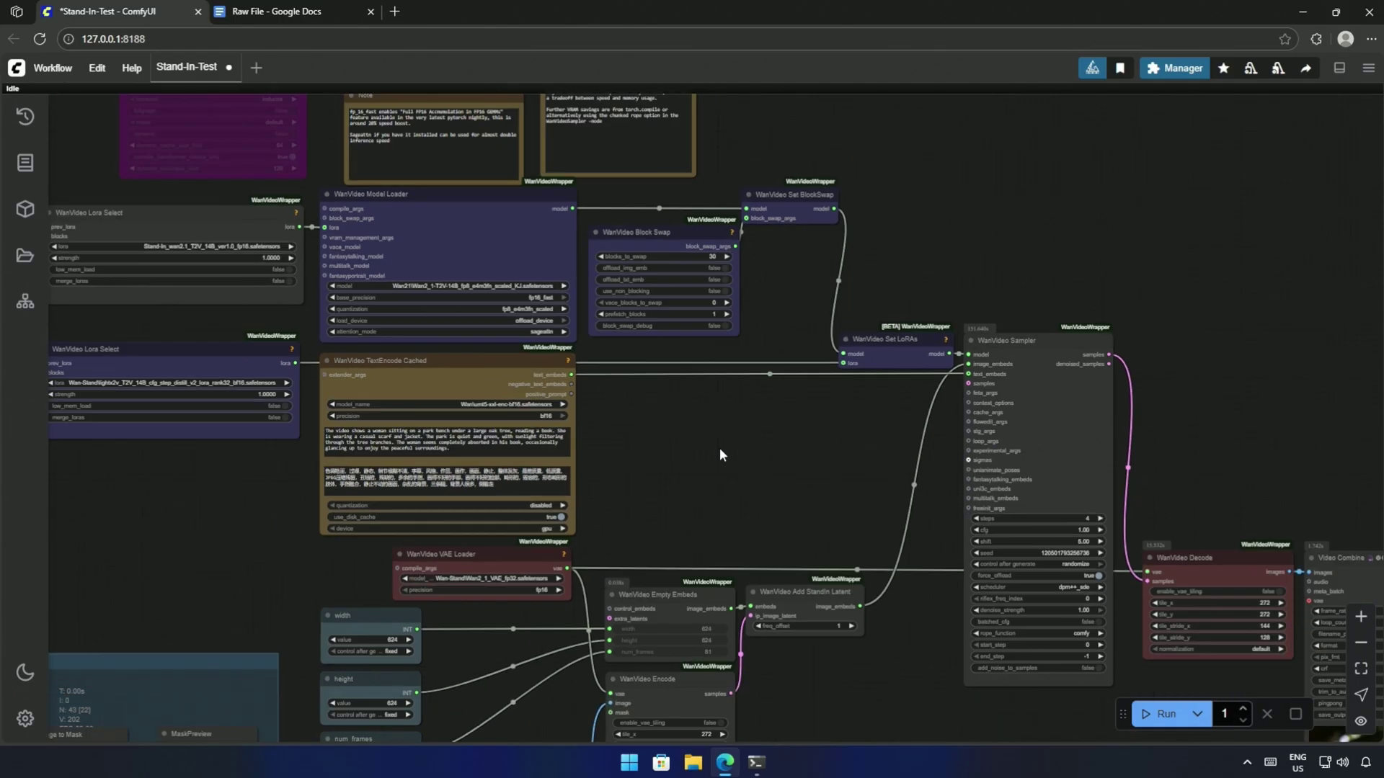
drag(882, 657, 706, 340)
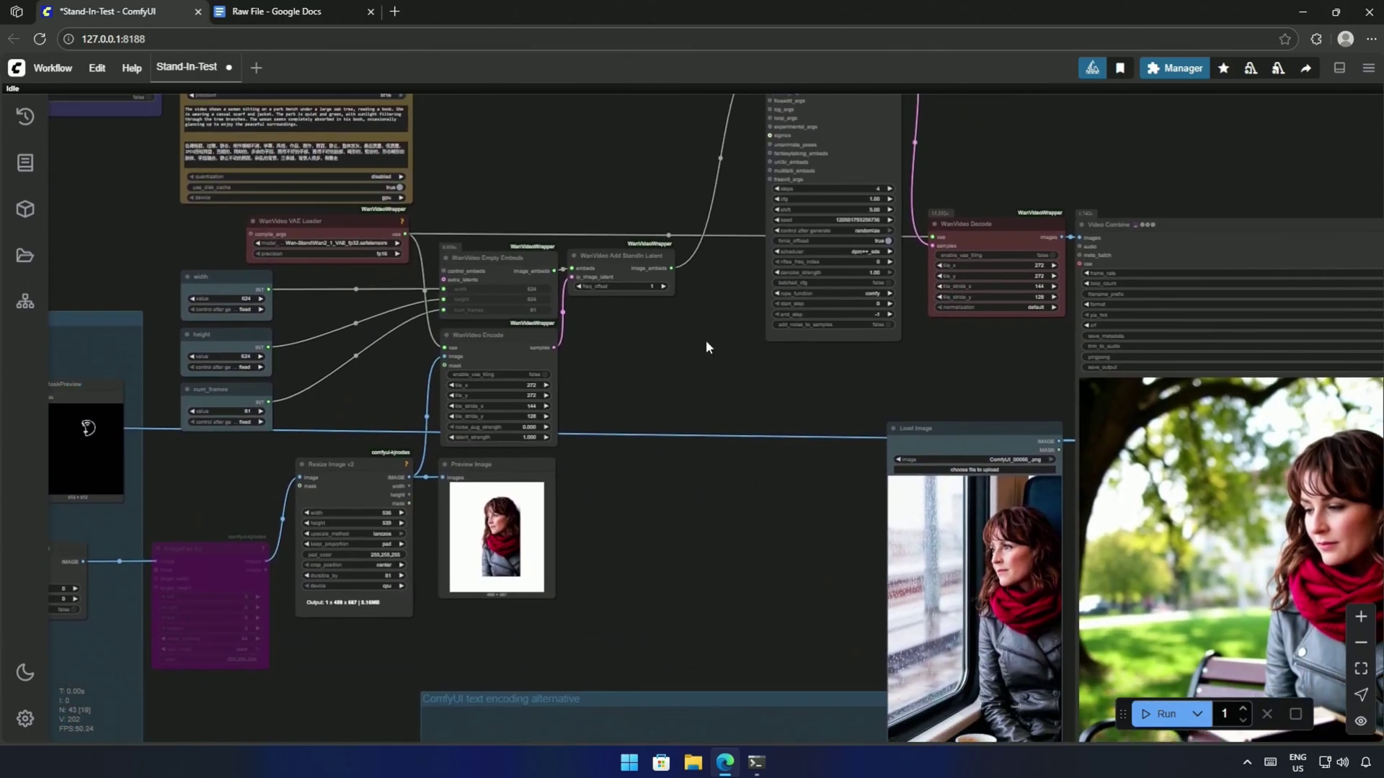
drag(804, 551, 630, 430)
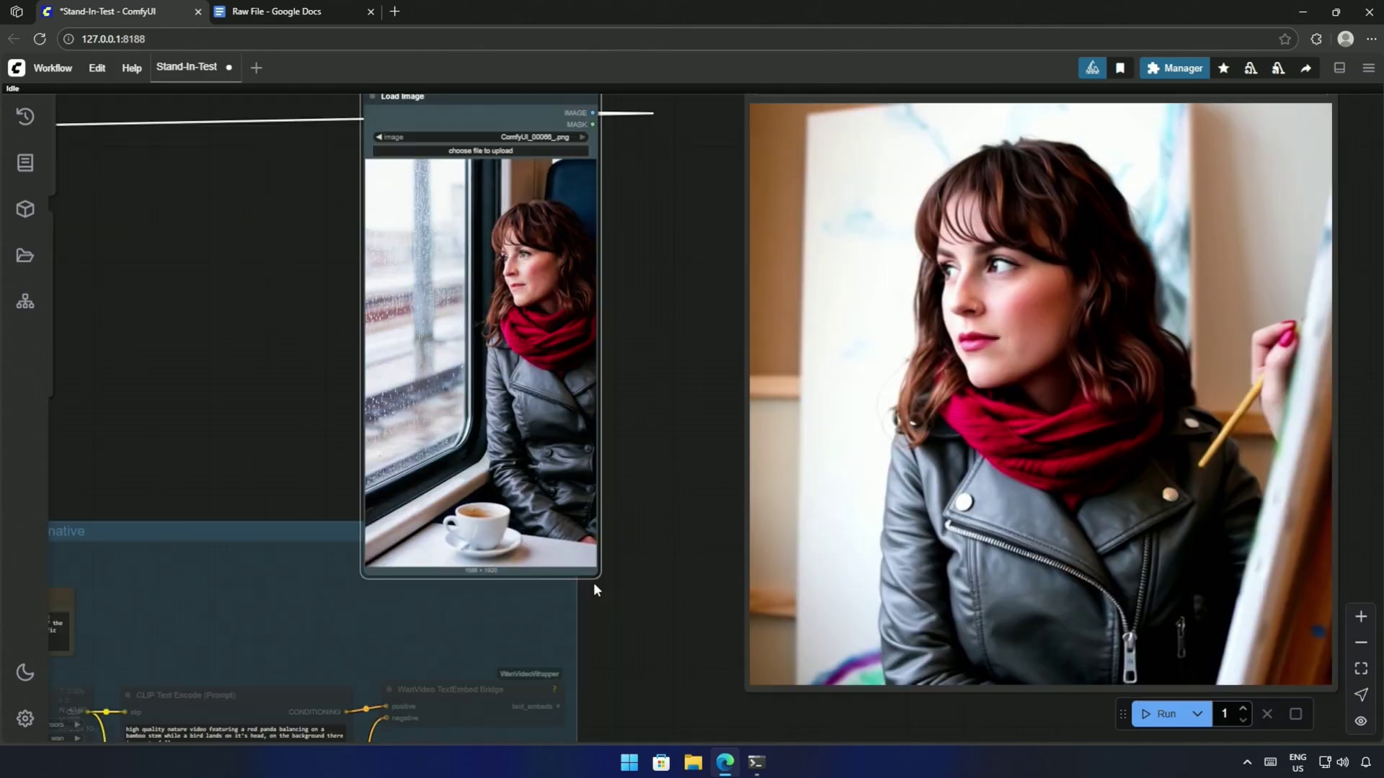
Enlarge the Load Image node and place its reference portrait directly beside the output video.
drag(592, 575, 705, 746)
drag(541, 108, 565, 53)
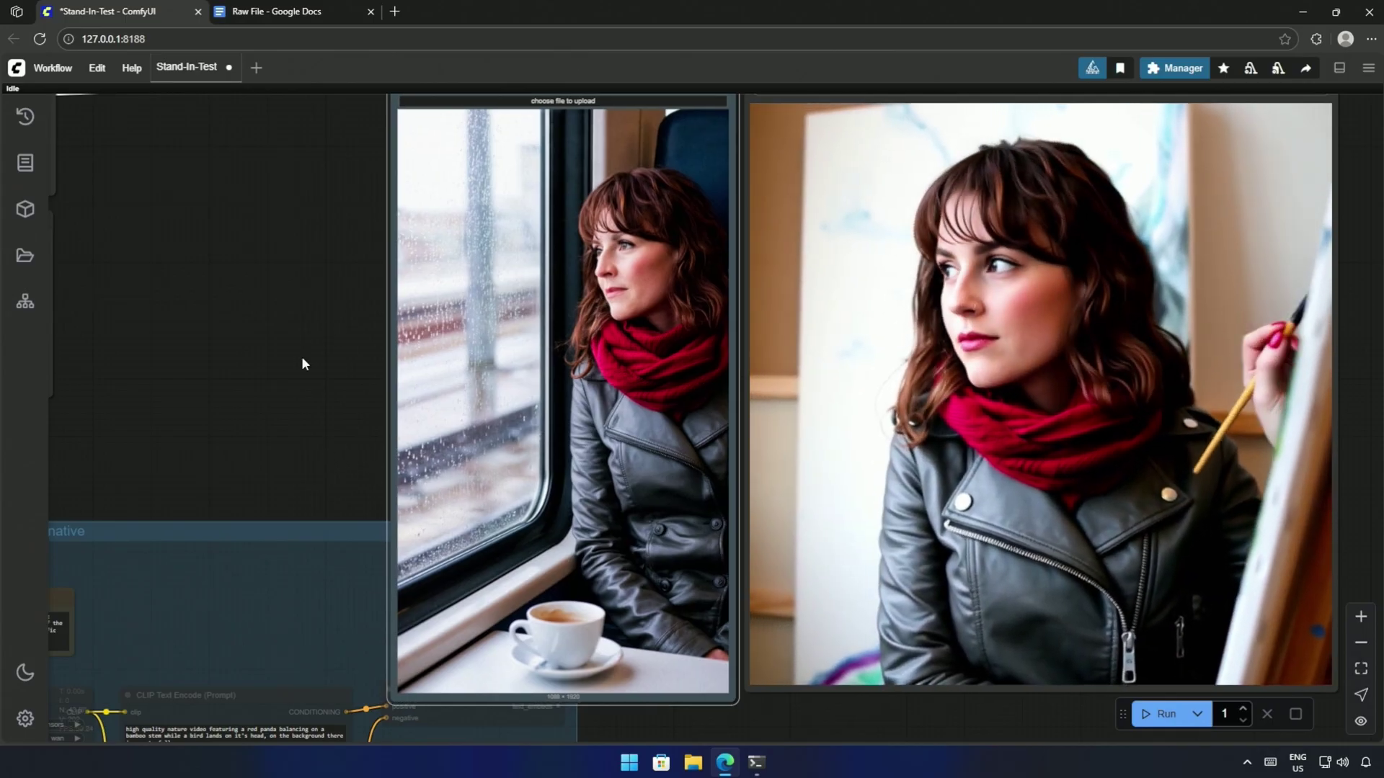
scroll(304, 353, up, 3)
drag(304, 353, 7, 422)
scroll(73, 403, up, 1)
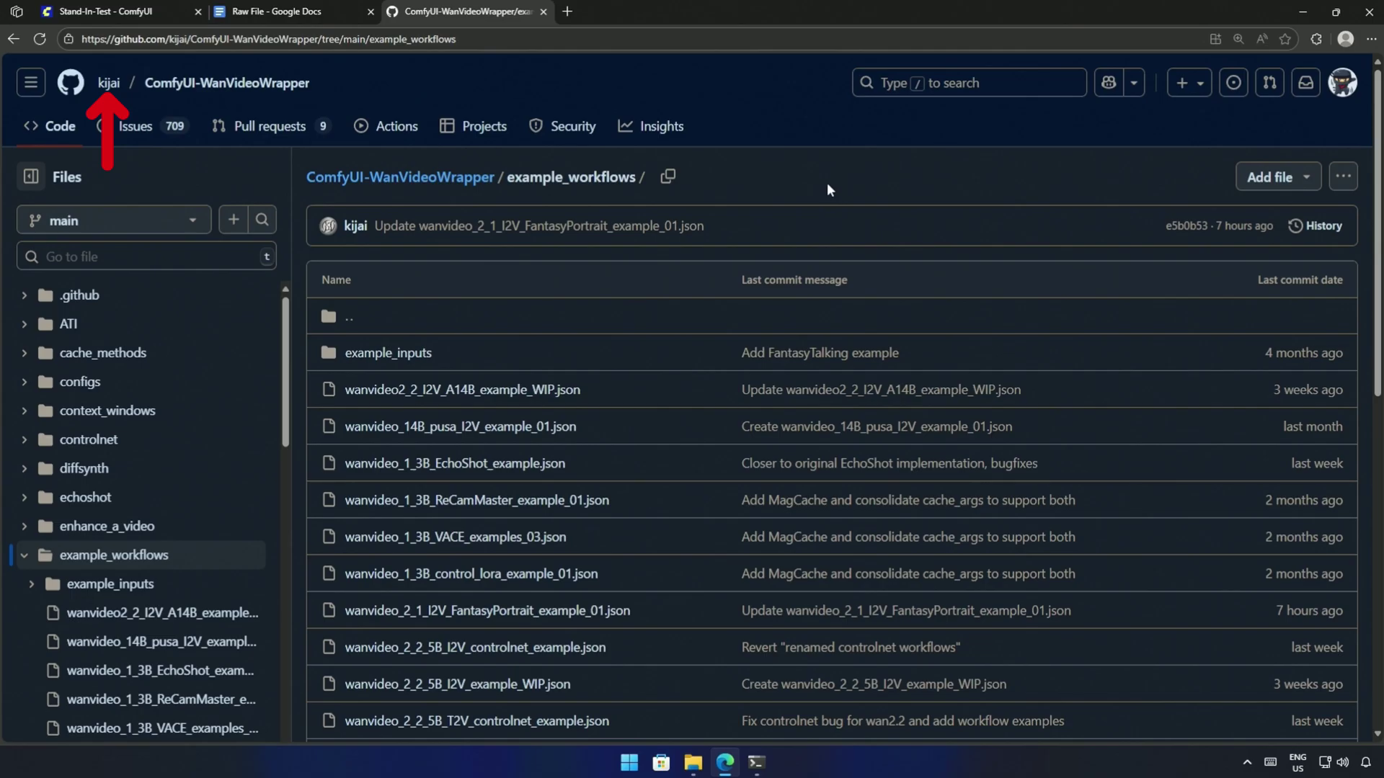
Search the example_workflows page for "stand" and open wanvideo_Stand-In_reference_example_01.json.
key(ctrl+f)
text(stand)
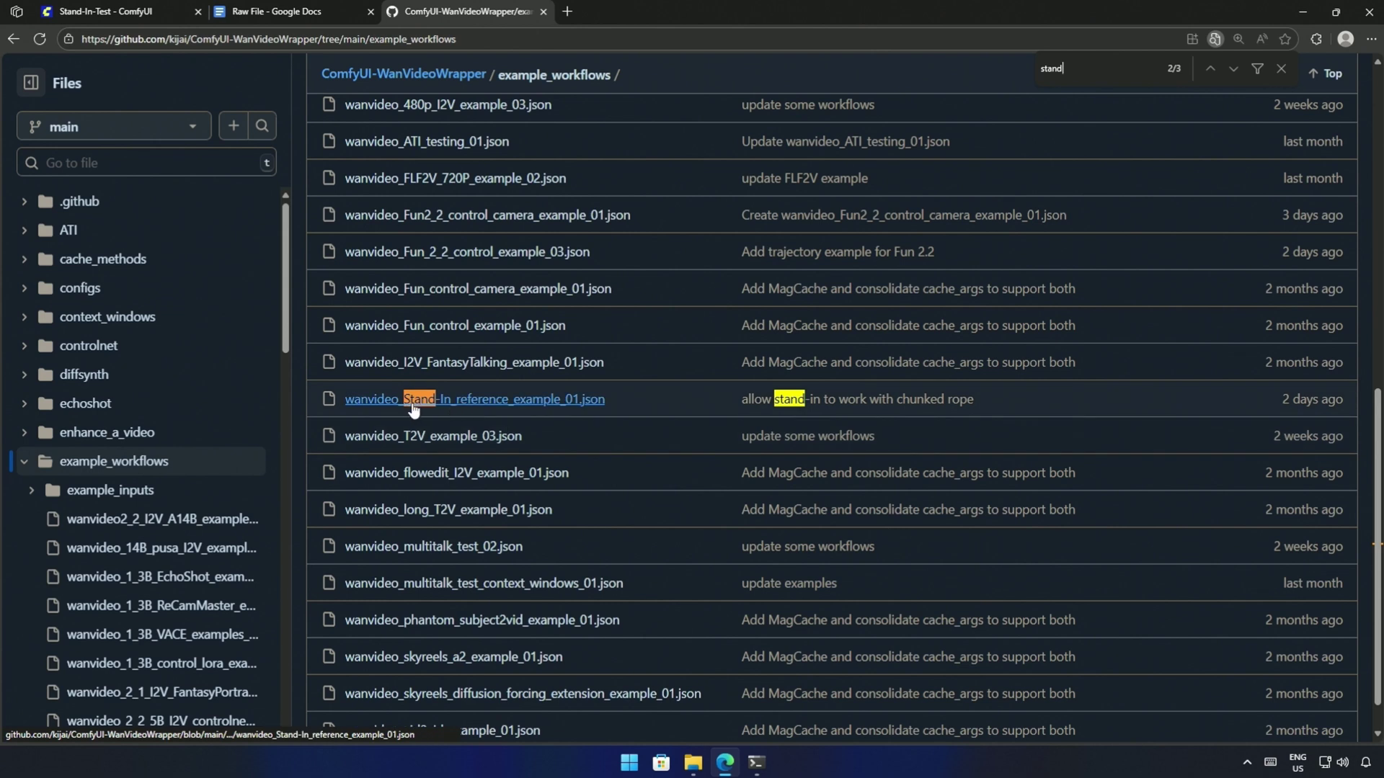
click(496, 405)
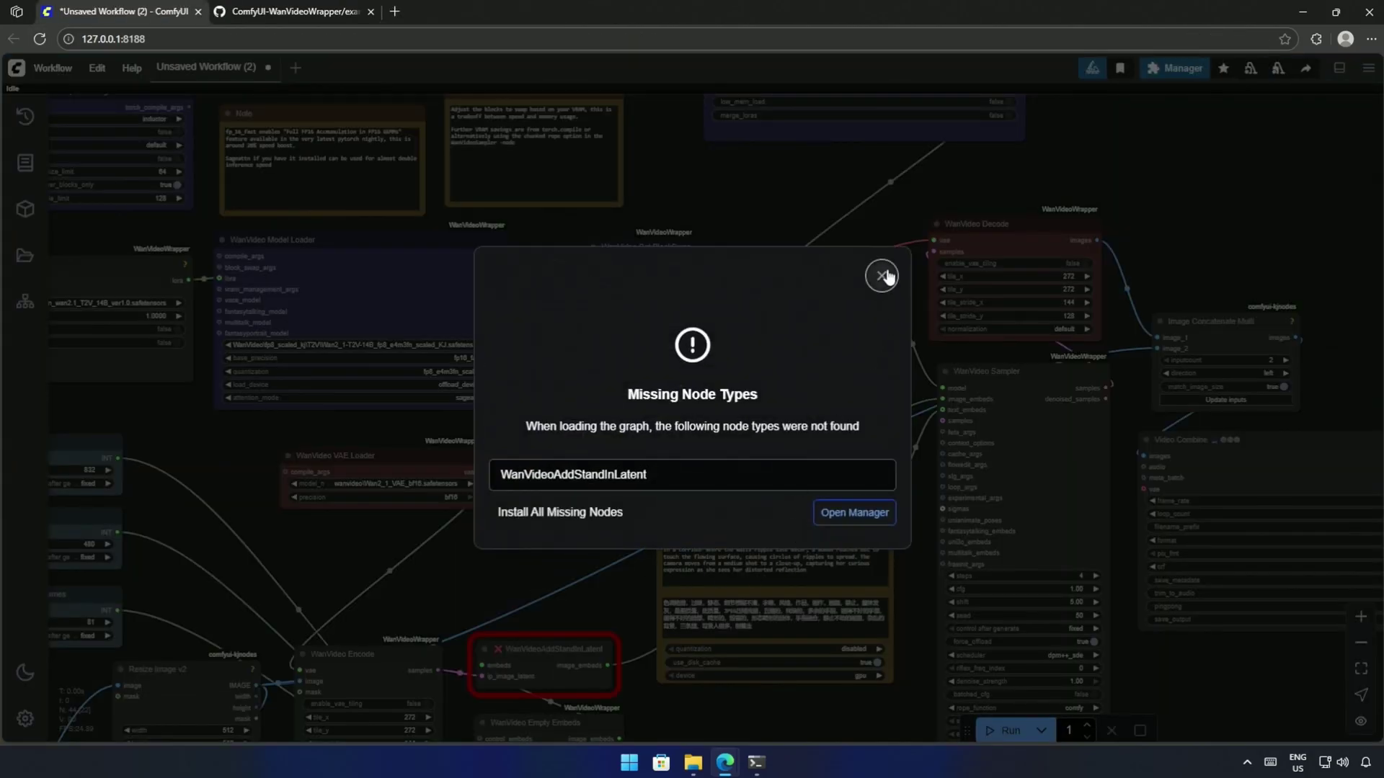
Reload the ComfyUI page holding the Stand-In example workflow.
click(40, 39)
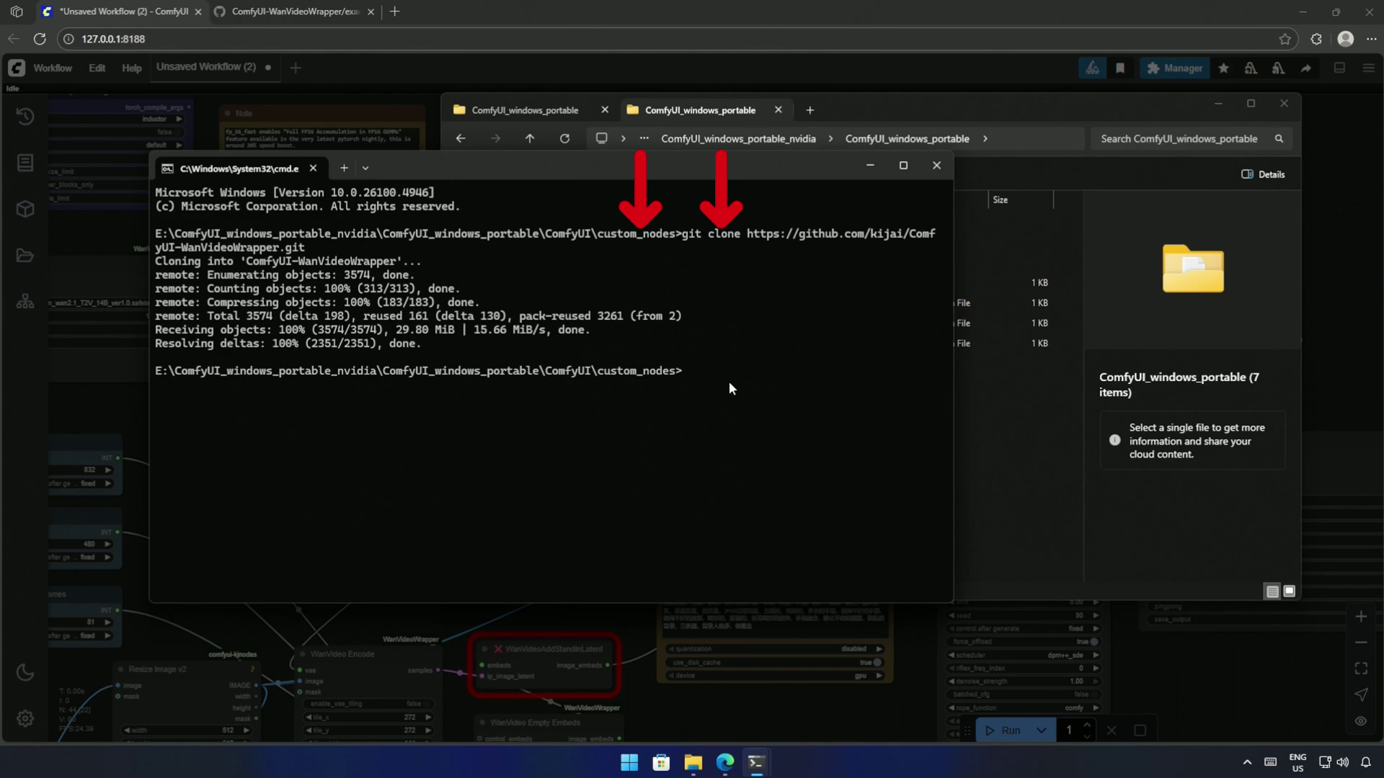
In a command prompt at ComfyUI_windows_portable, run "python_embeded\python.exe -m pip install -r ComfyUI\custom_nodes\ComfyUI-WanVideoWrapper\requirements.txt".
click(938, 165)
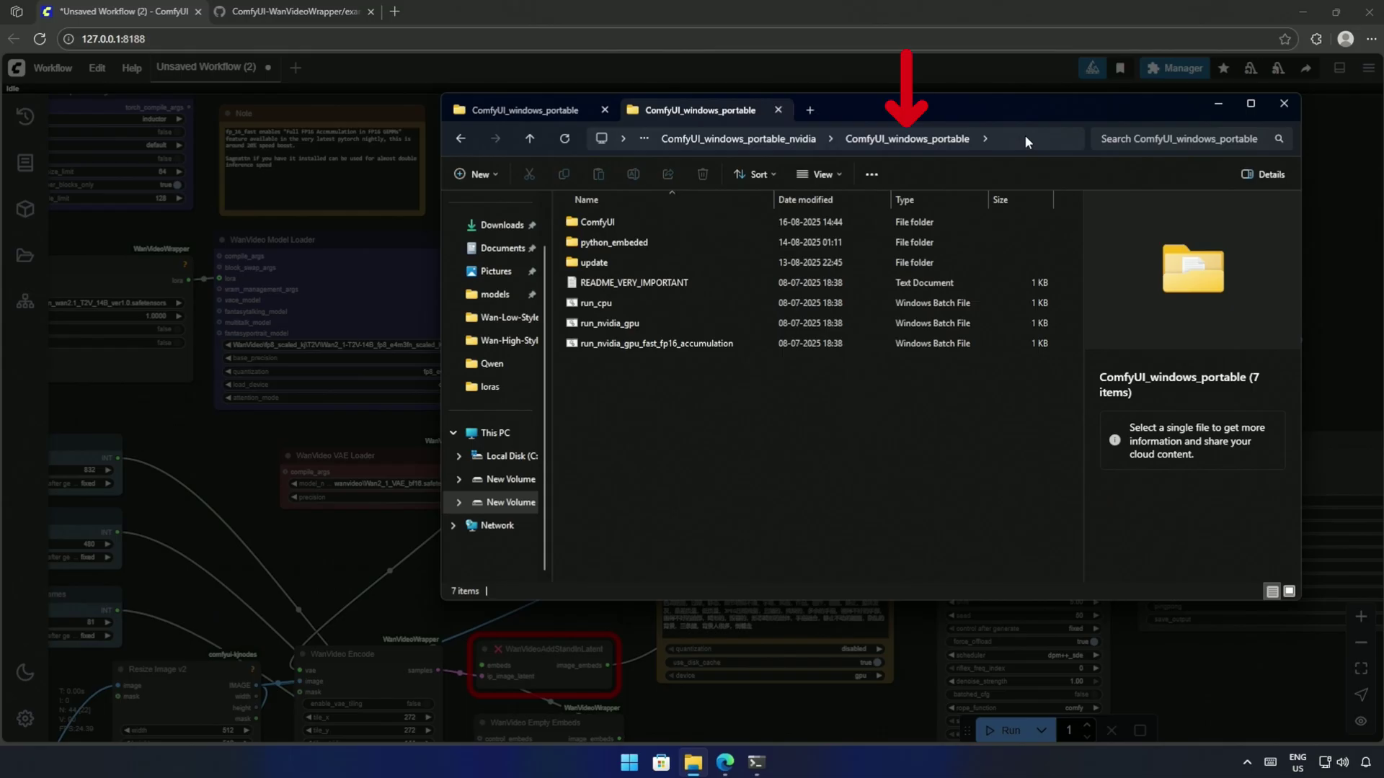
click(1027, 140)
text(cmd)
key(Return)
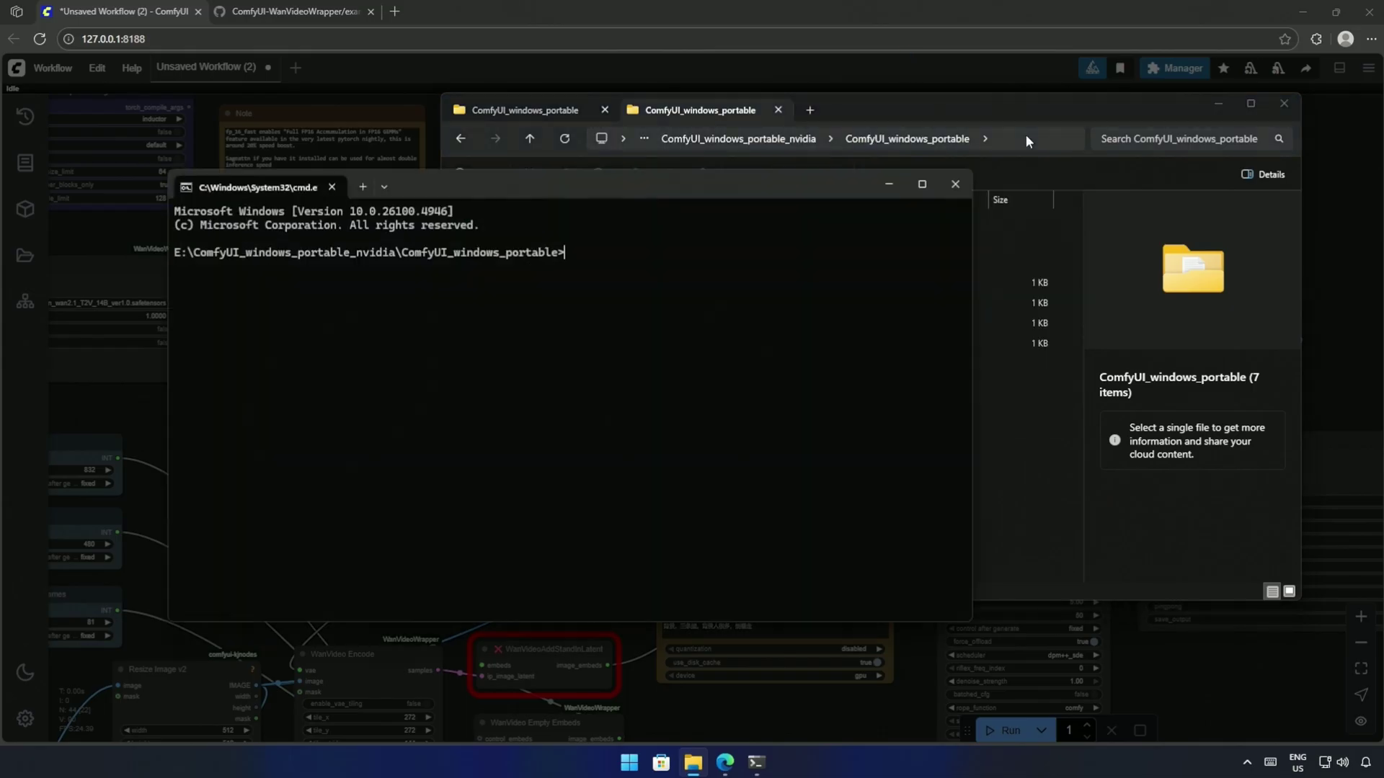
text(python_embeded\python.exe -m pip install -r ComfyUI\custom_nodes\ComfyUI-WanVideoWrapper\requirements.txt)
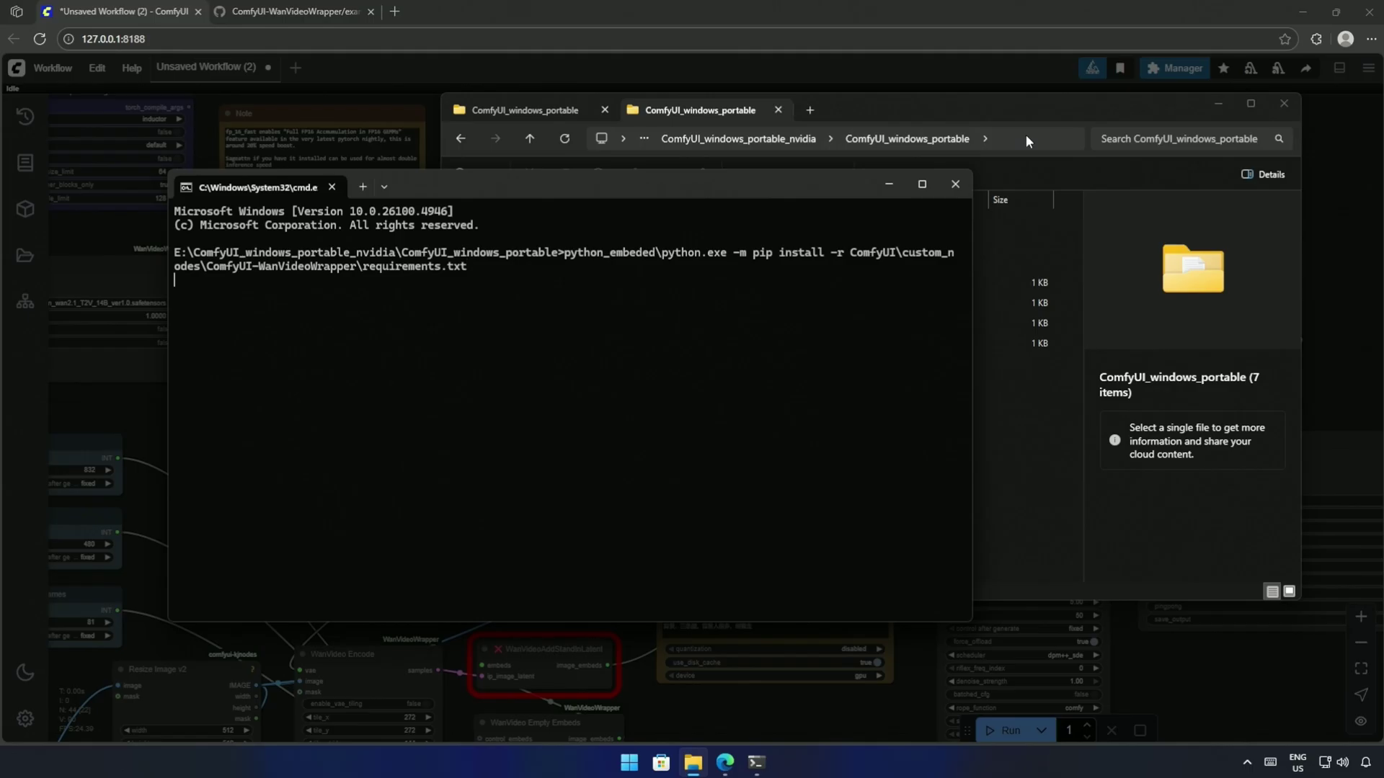
key(Return)
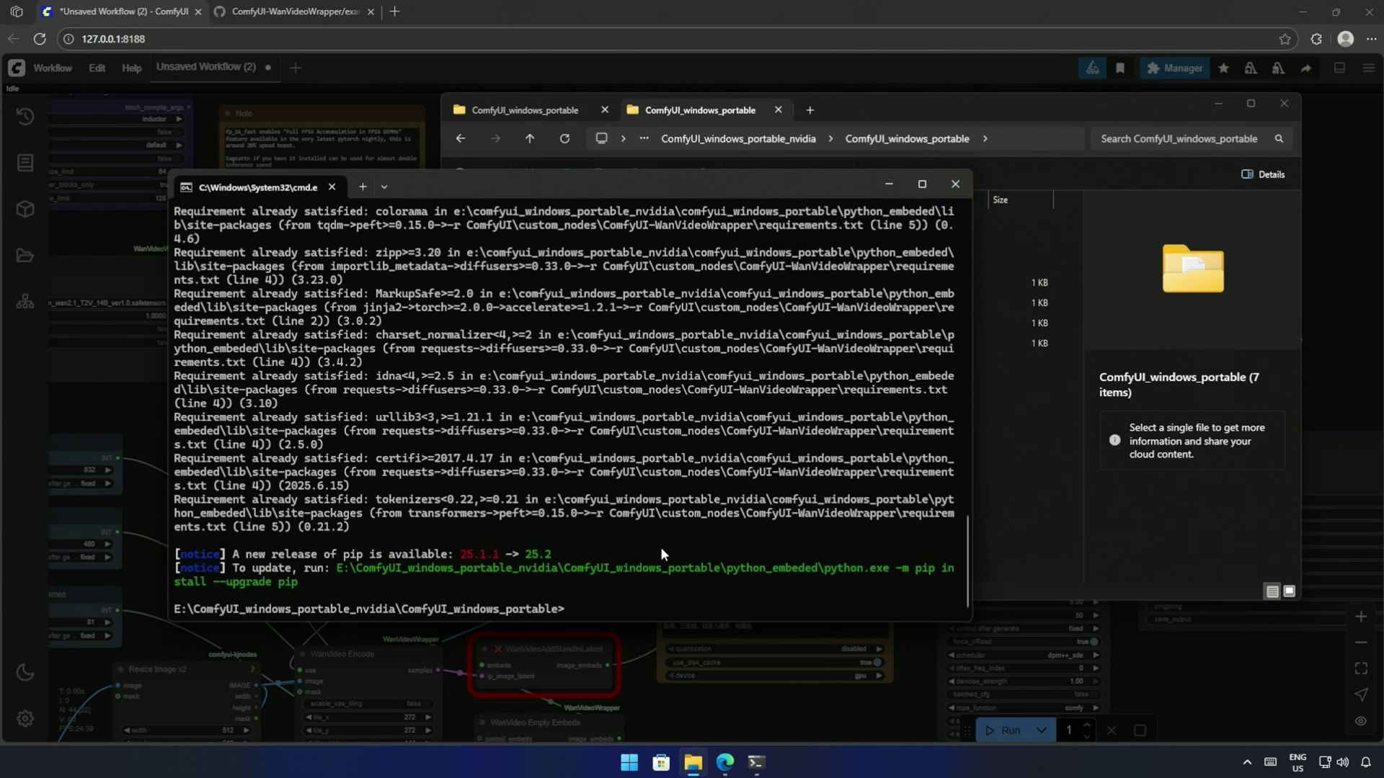
click(956, 184)
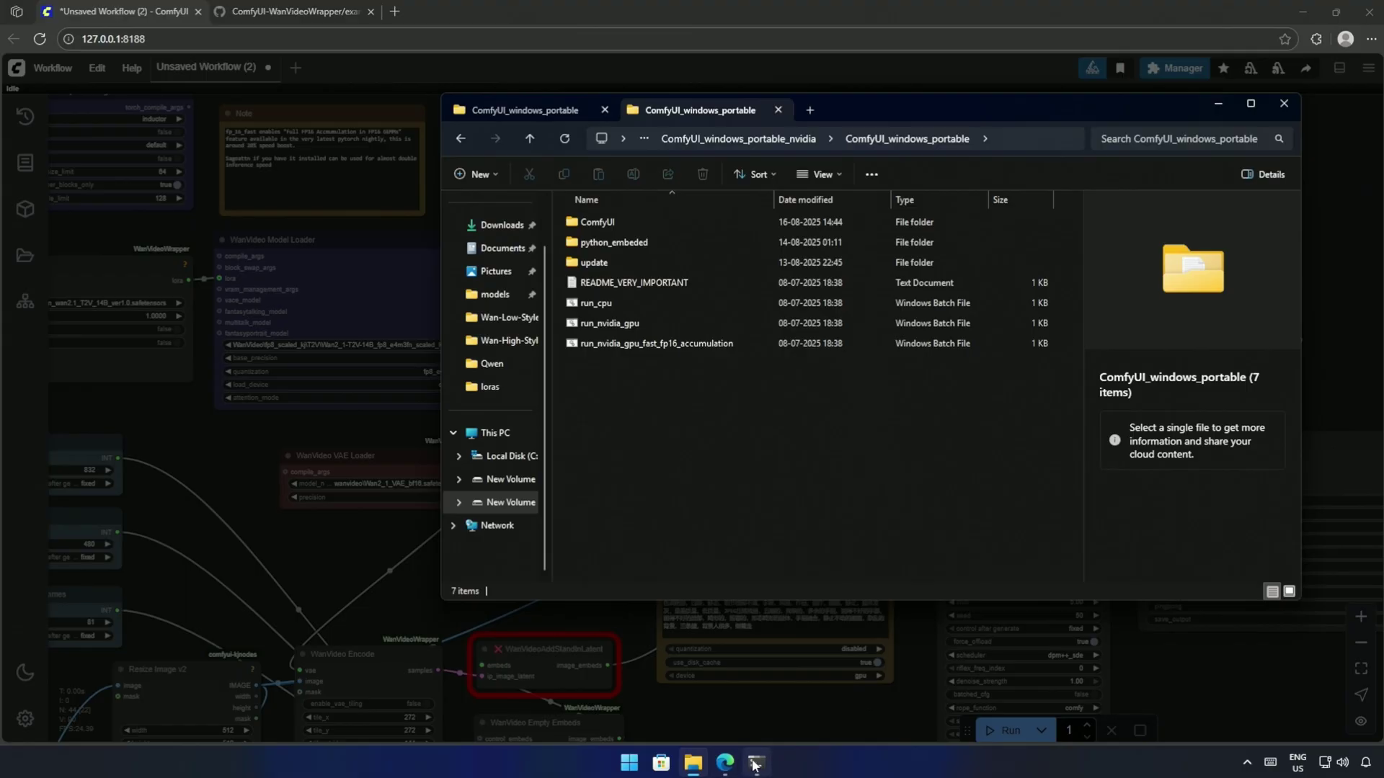
Shut down the running ComfyUI server console and relaunch ComfyUI with the run_nvidia_gpu batch file.
mouse_move(755, 764)
click(818, 637)
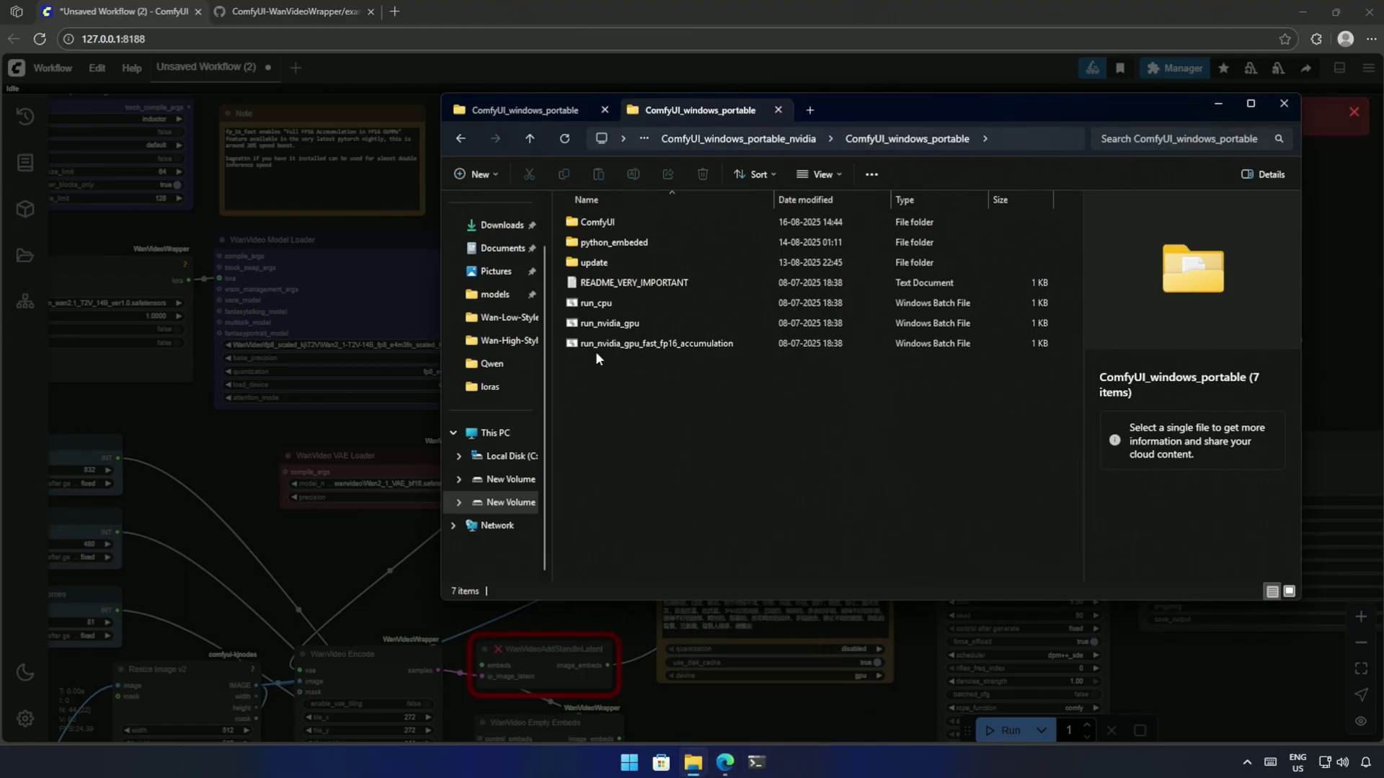
click(599, 323)
right_click(598, 322)
click(643, 378)
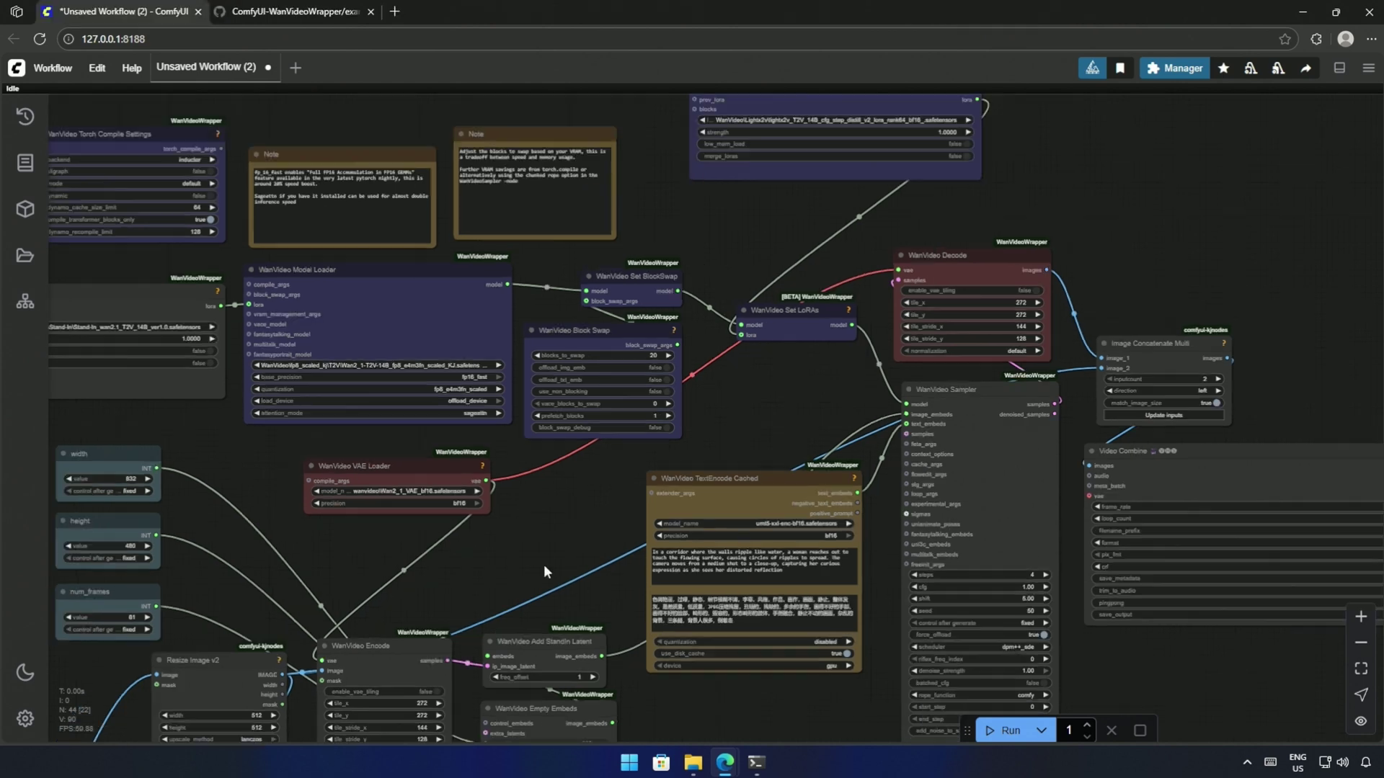
Look over the node layout of the loaded Stand-In example workflow and of the Stand-In-Test workflow.
scroll(545, 562, down, 2)
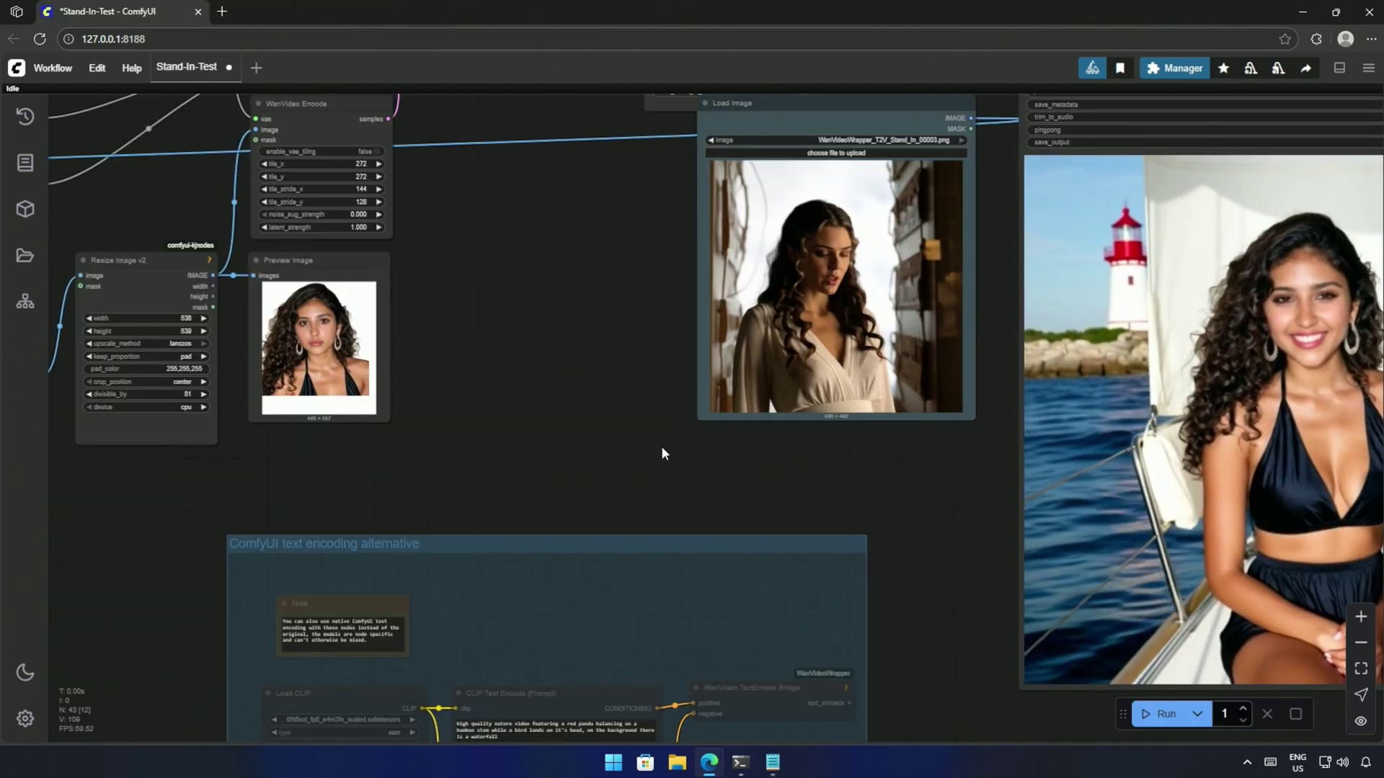
drag(660, 454, 1132, 627)
scroll(901, 627, down, 4)
scroll(594, 378, down, 3)
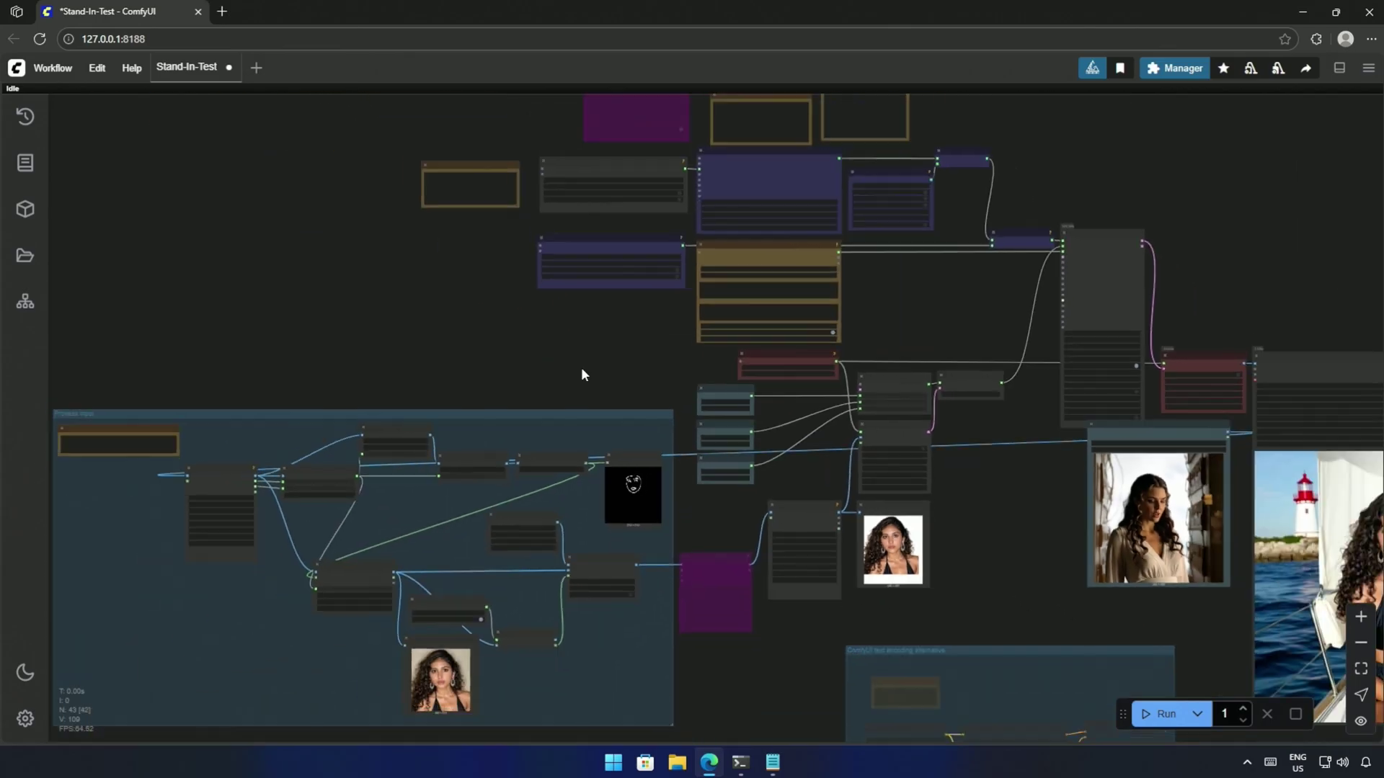
drag(504, 346, 506, 504)
scroll(531, 472, up, 10)
drag(588, 478, 454, 457)
scroll(264, 553, down, 4)
scroll(426, 496, down, 2)
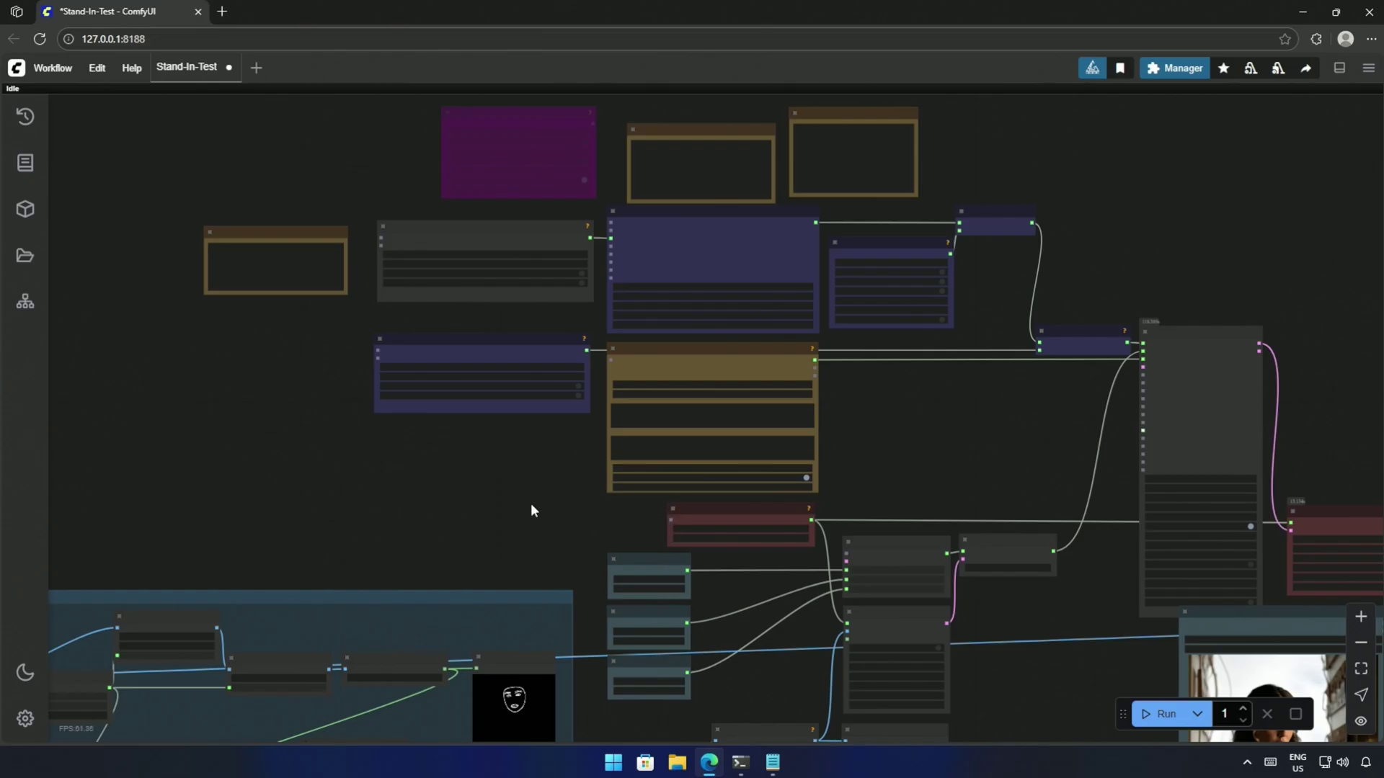
Review the Stand-In WanVideo Lora Select node, and highlight the Stand-in Lora download link in the Link.txt notes.
scroll(530, 503, up, 6)
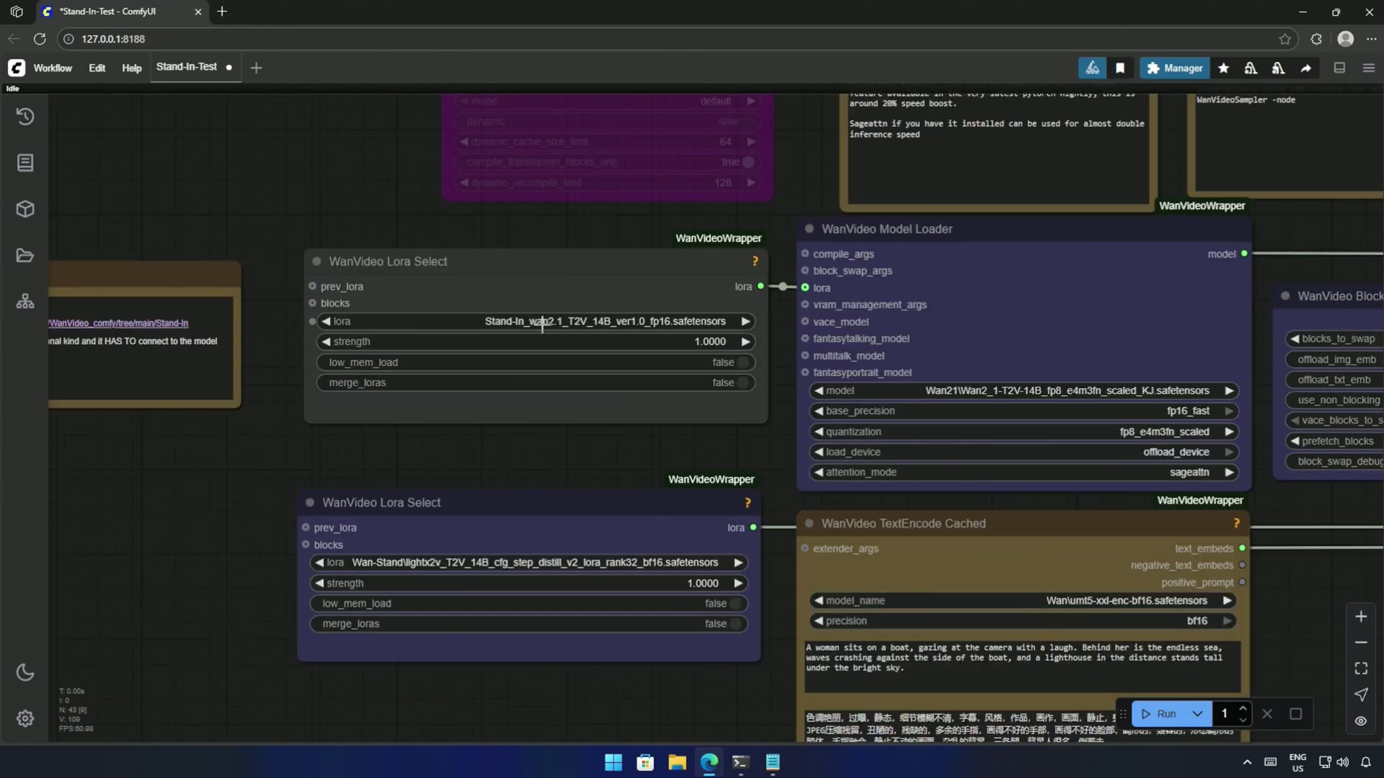
drag(225, 465, 441, 490)
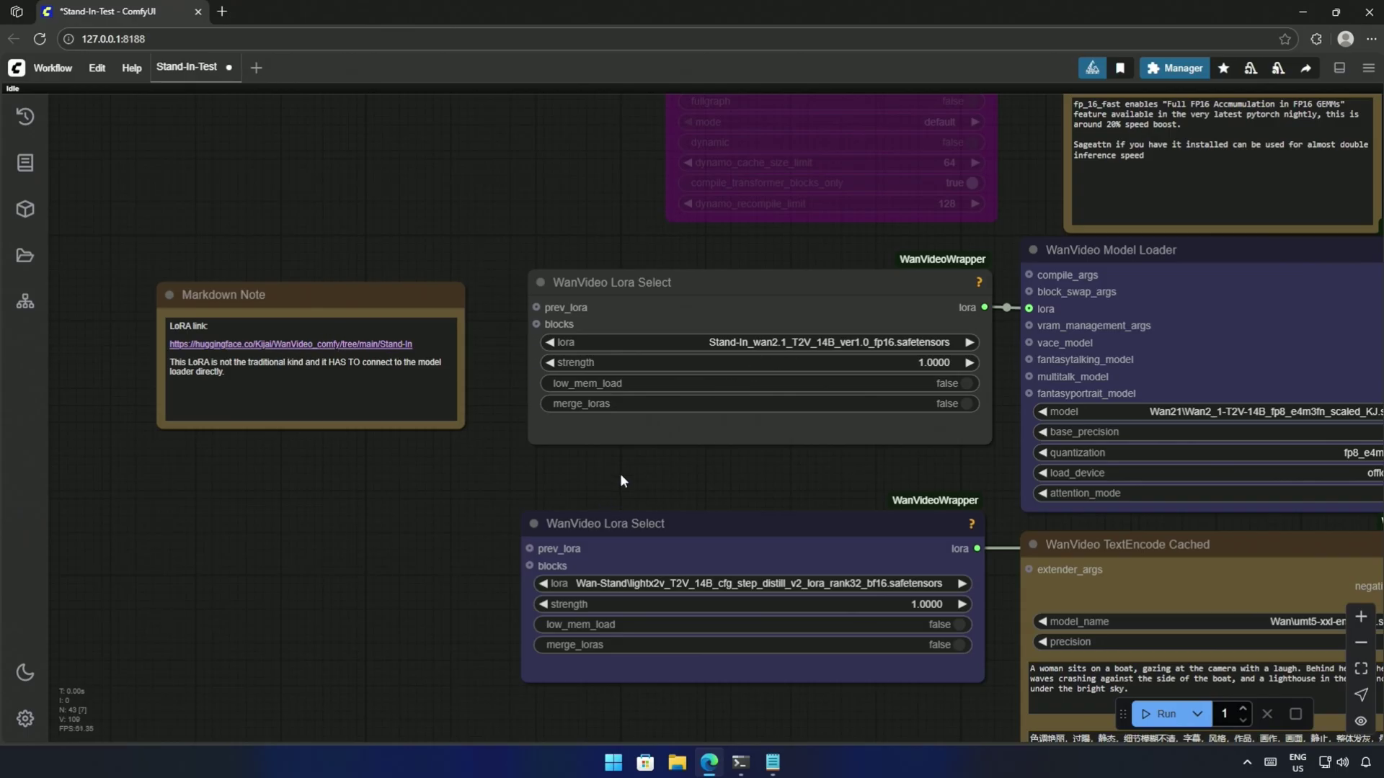
drag(646, 509, 609, 506)
click(771, 761)
drag(329, 42, 682, 398)
triple_click(466, 465)
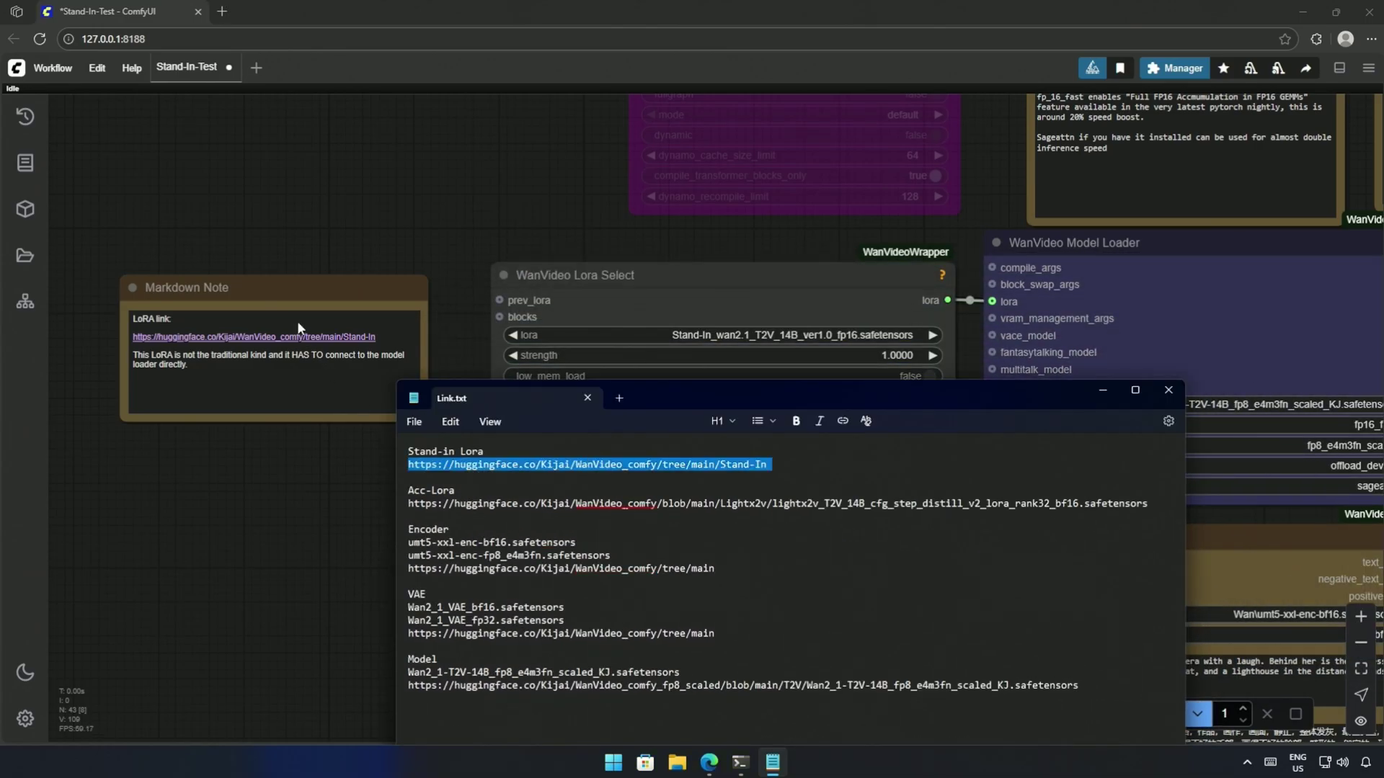
Review the lightx2v WanVideo Lora Select node, and highlight the Acc-Lora download link and its file name in the Link.txt notes.
key(alt+Tab)
click(644, 531)
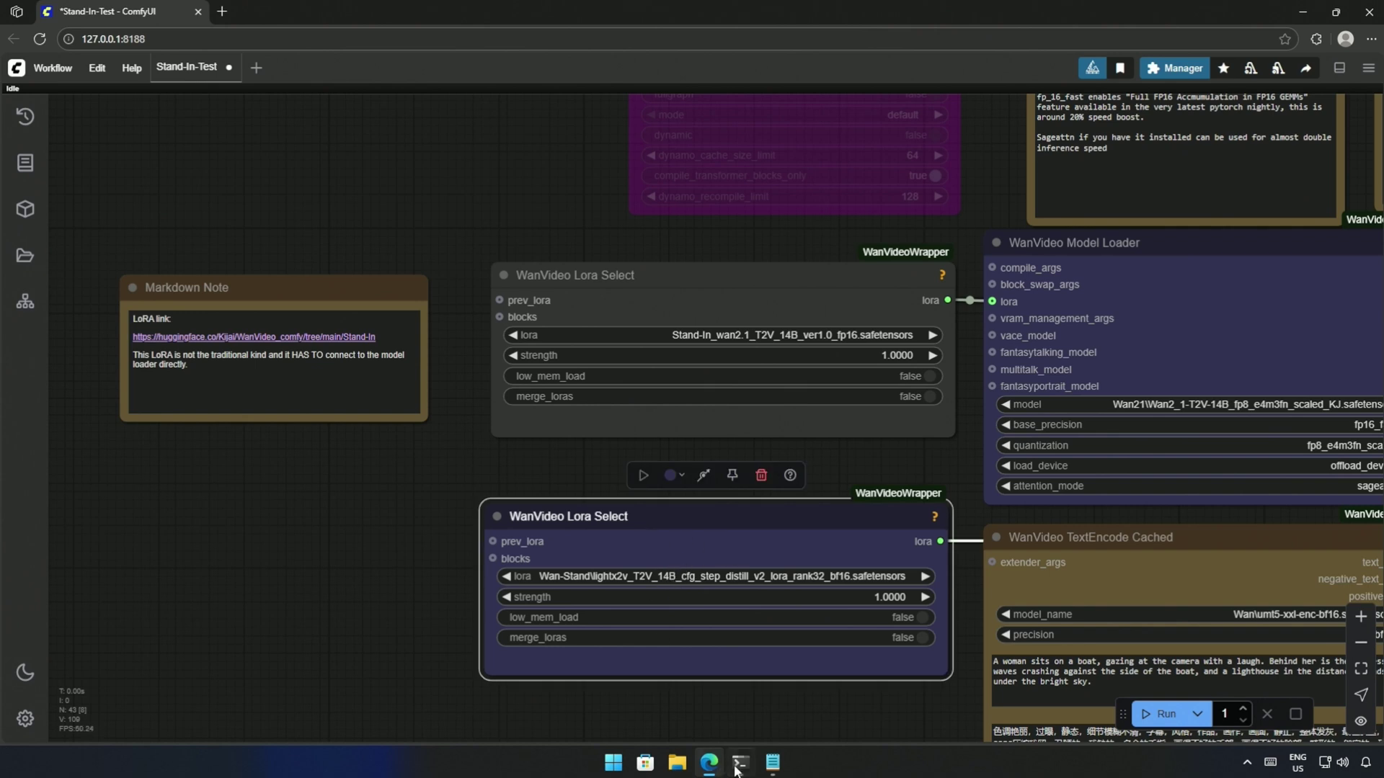
drag(405, 647, 736, 463)
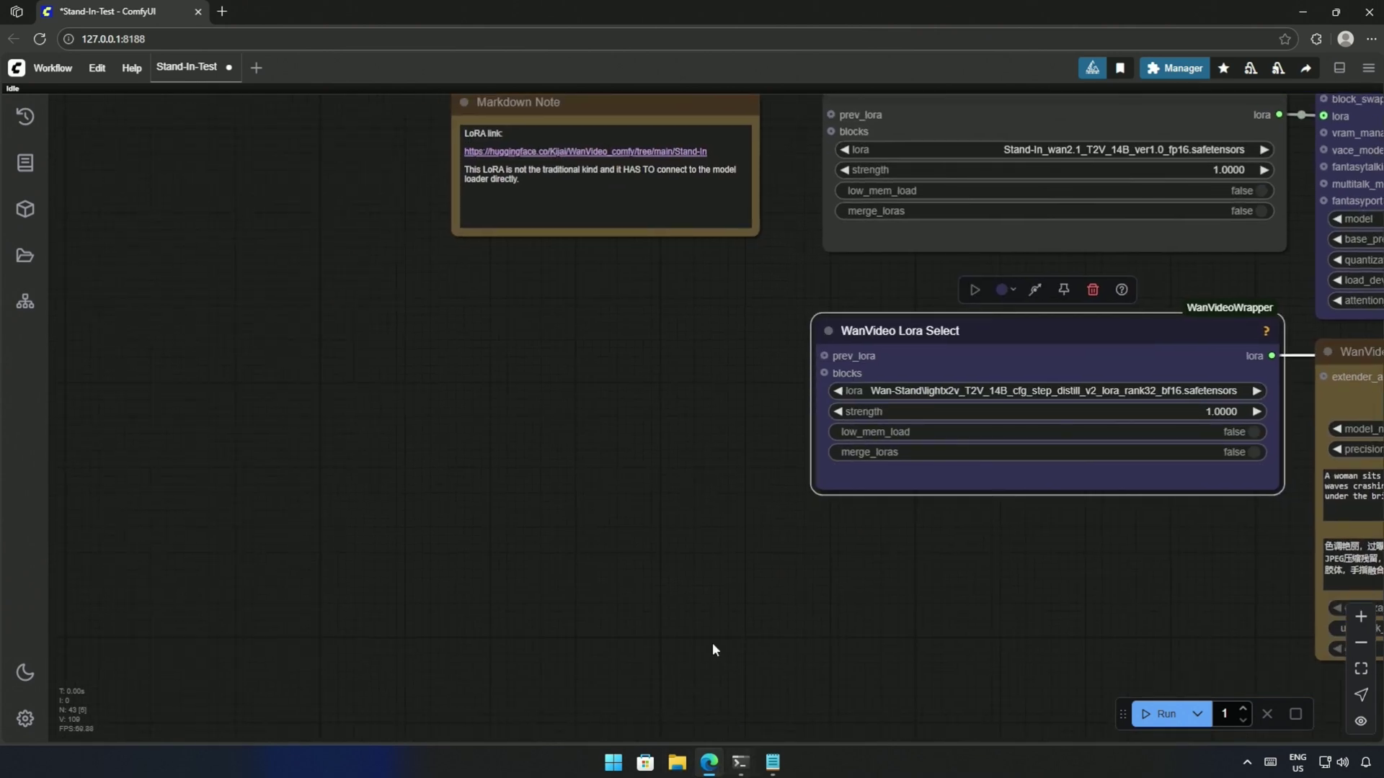
key(alt+Tab)
triple_click(349, 462)
drag(245, 518, 204, 252)
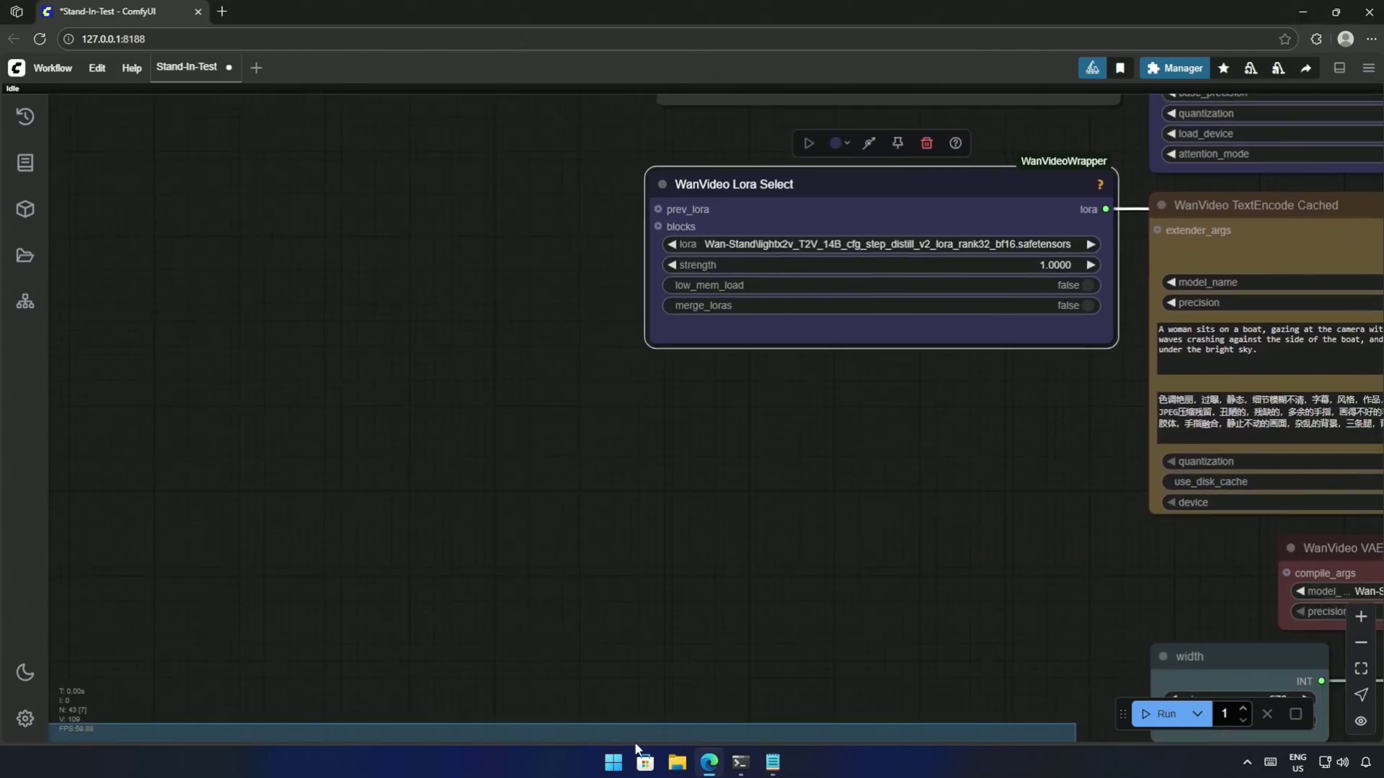
click(772, 765)
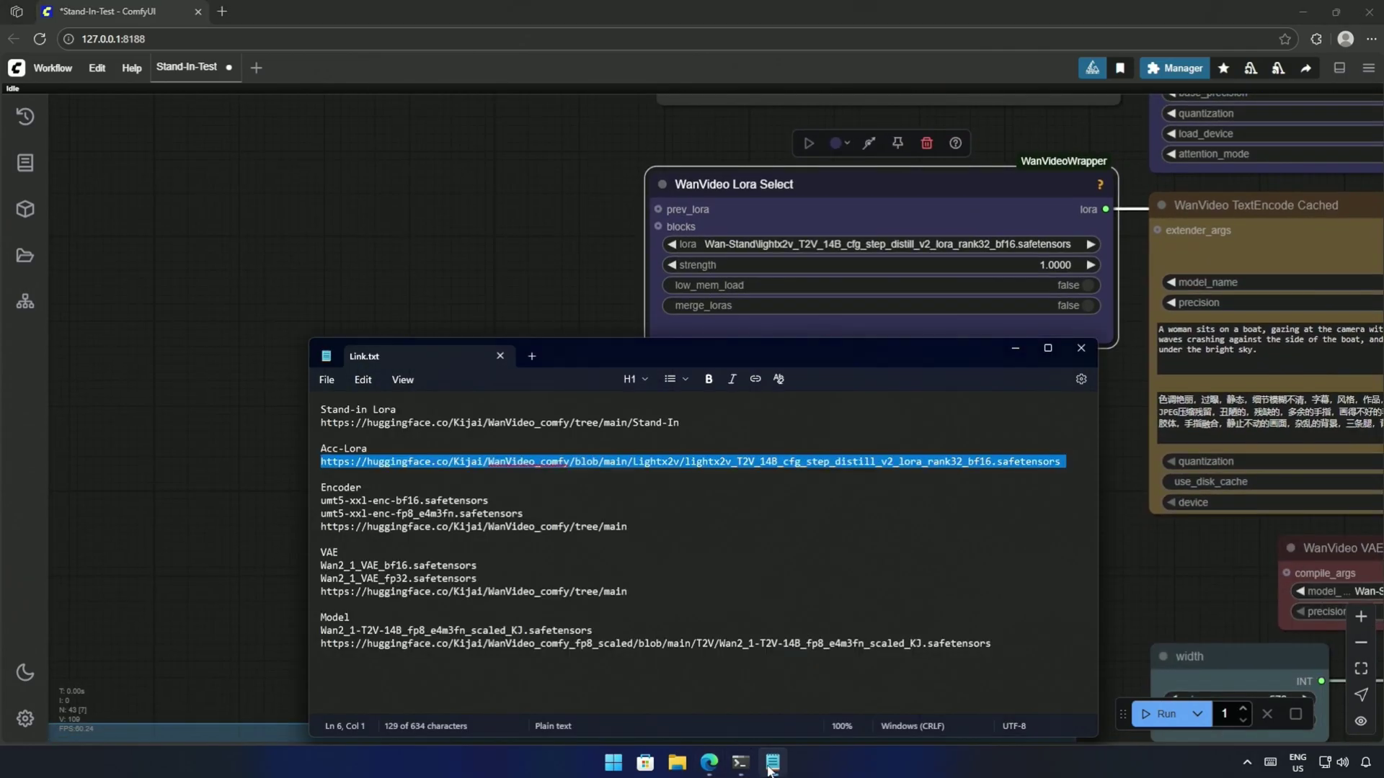
click(547, 463)
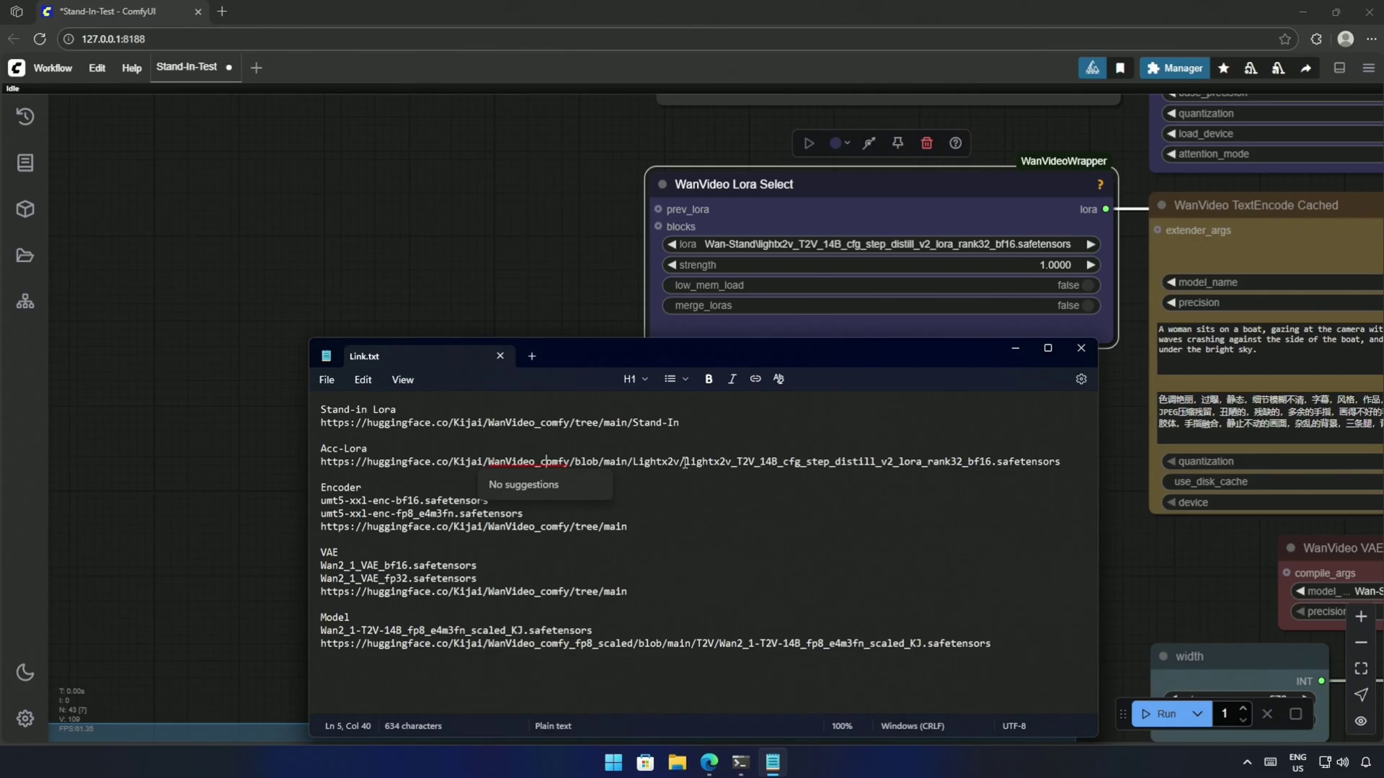
drag(685, 463, 883, 472)
drag(1010, 472, 992, 470)
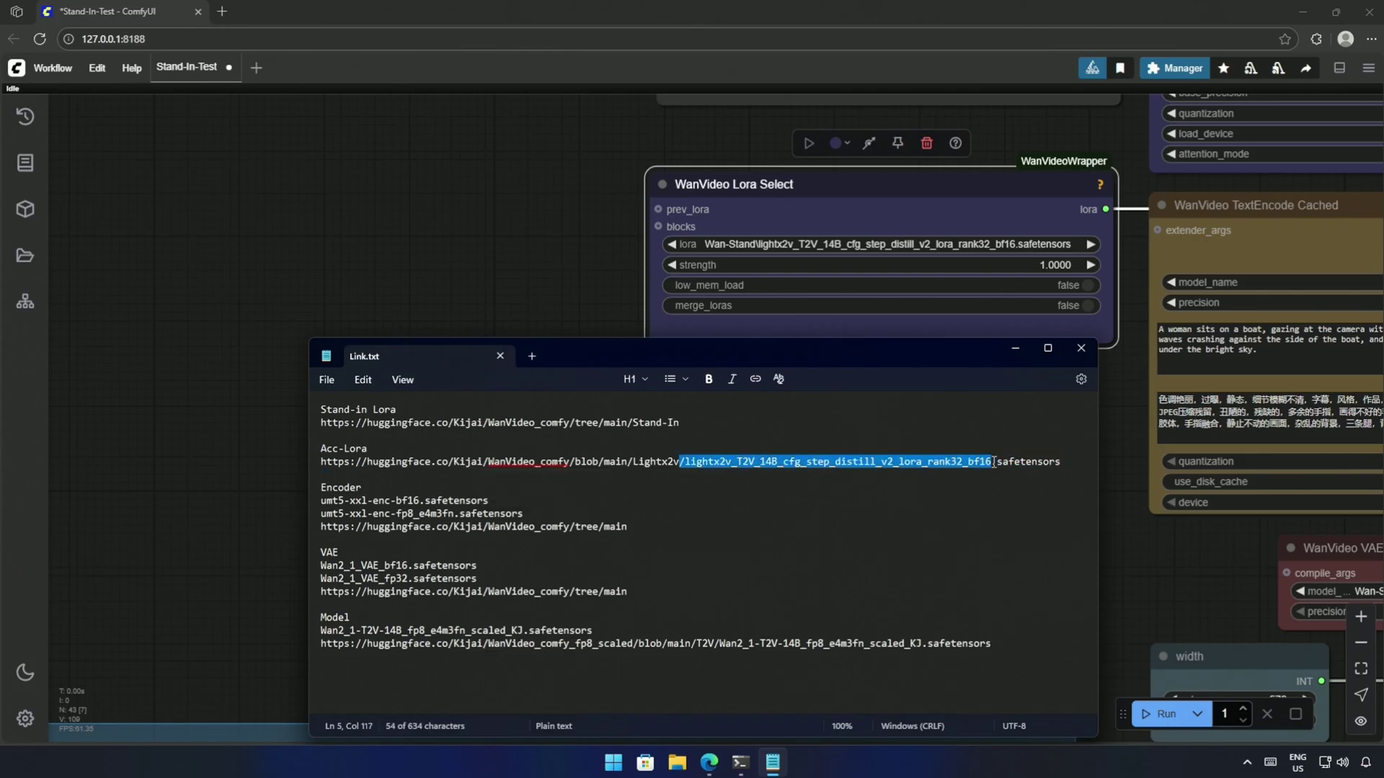
click(1123, 497)
Review the WanVideo TextEncode Cached node, and highlight the two umt5-xxl encoder file names and their download link in Link.txt.
drag(875, 492, 124, 556)
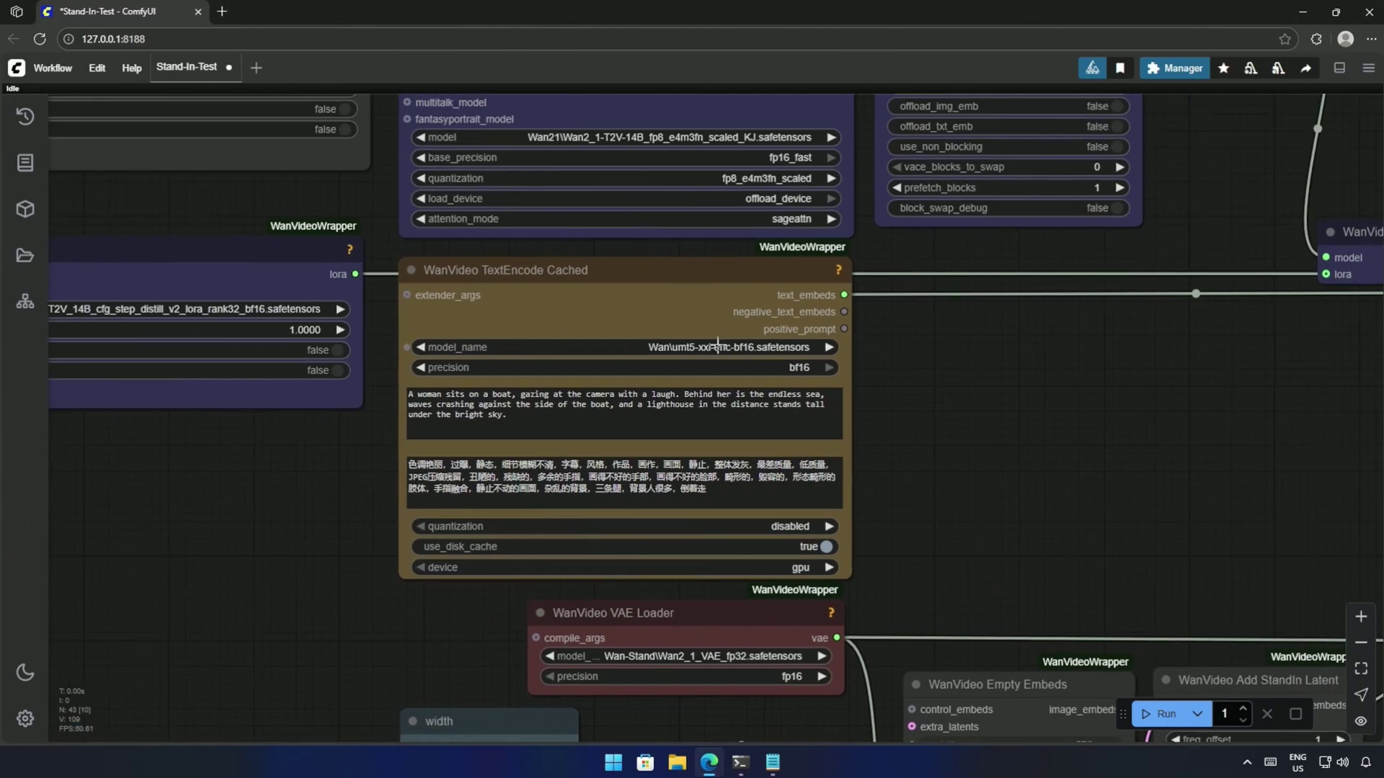
key(alt+Tab)
click(546, 517)
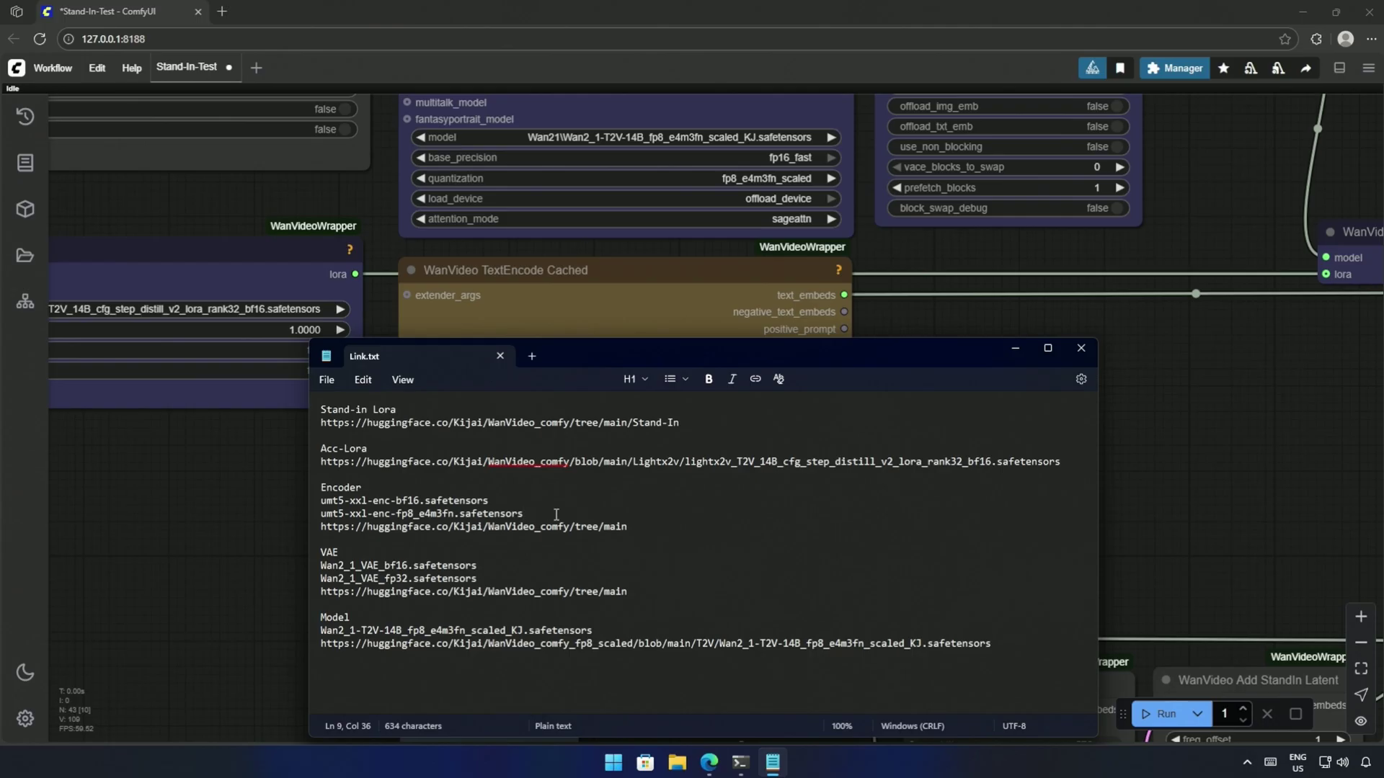
drag(556, 514, 323, 500)
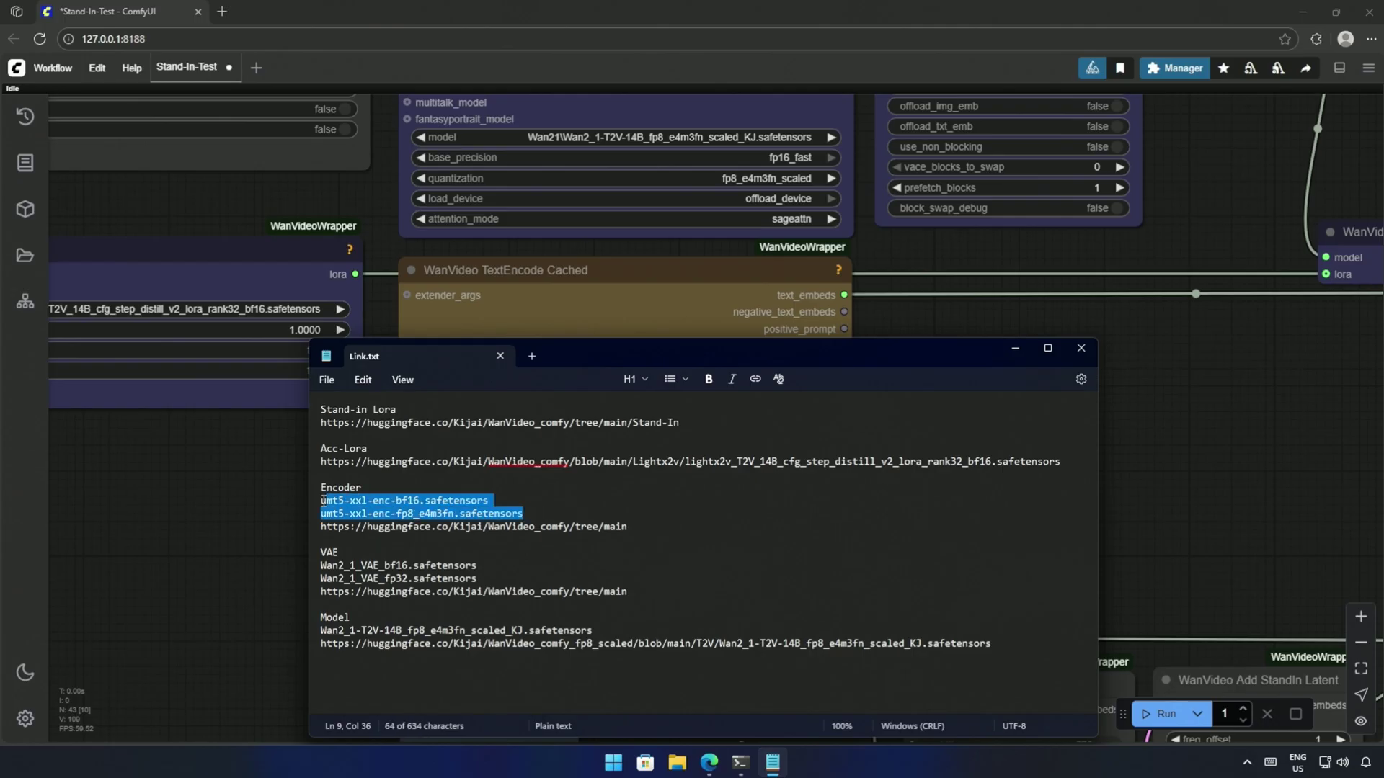
triple_click(411, 519)
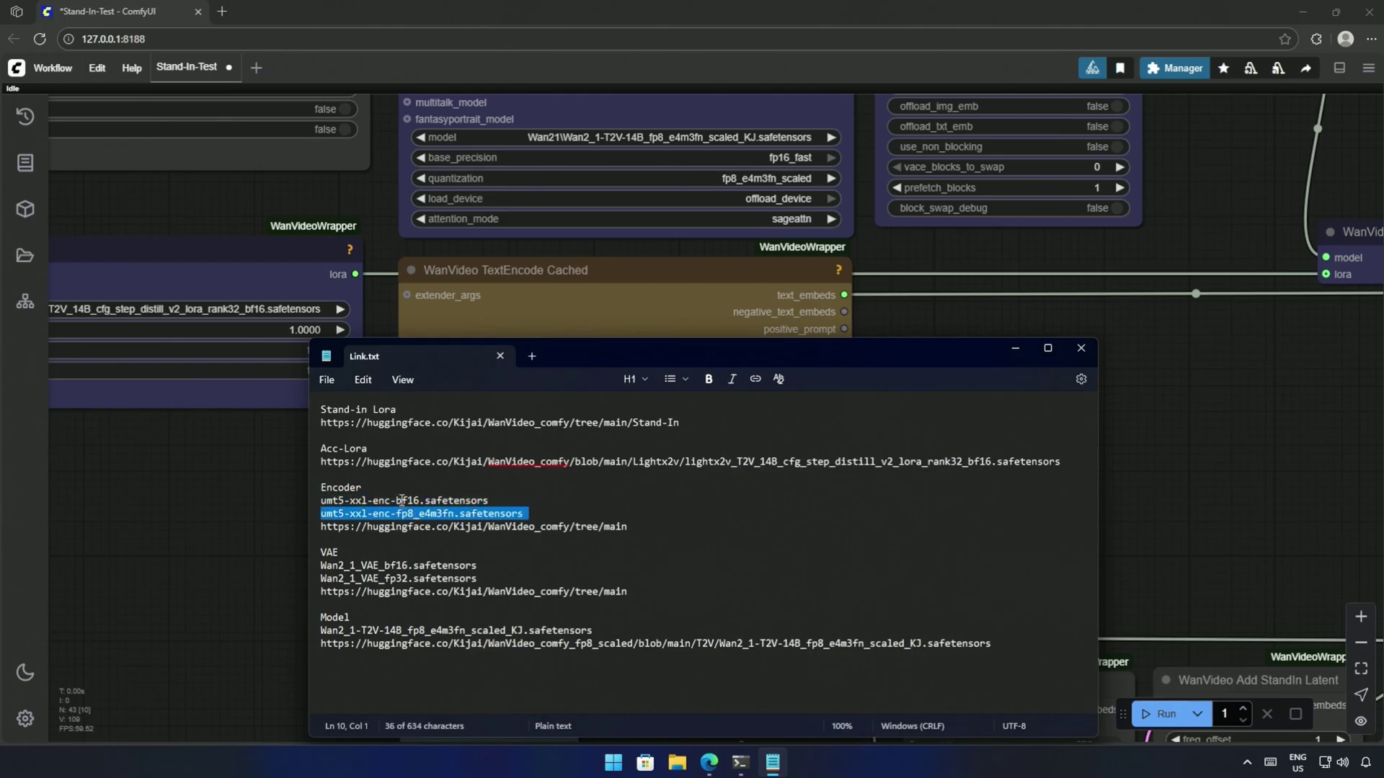
click(401, 501)
triple_click(401, 500)
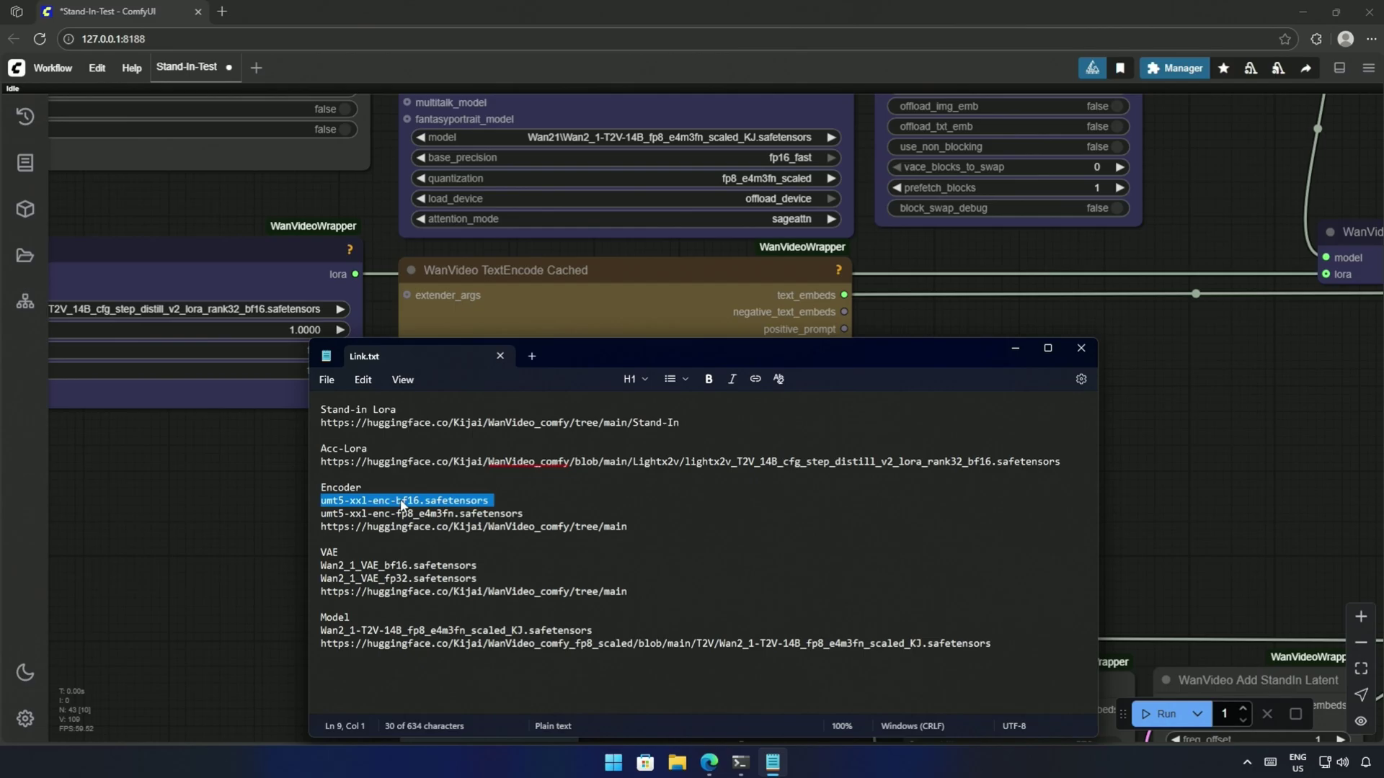
triple_click(401, 525)
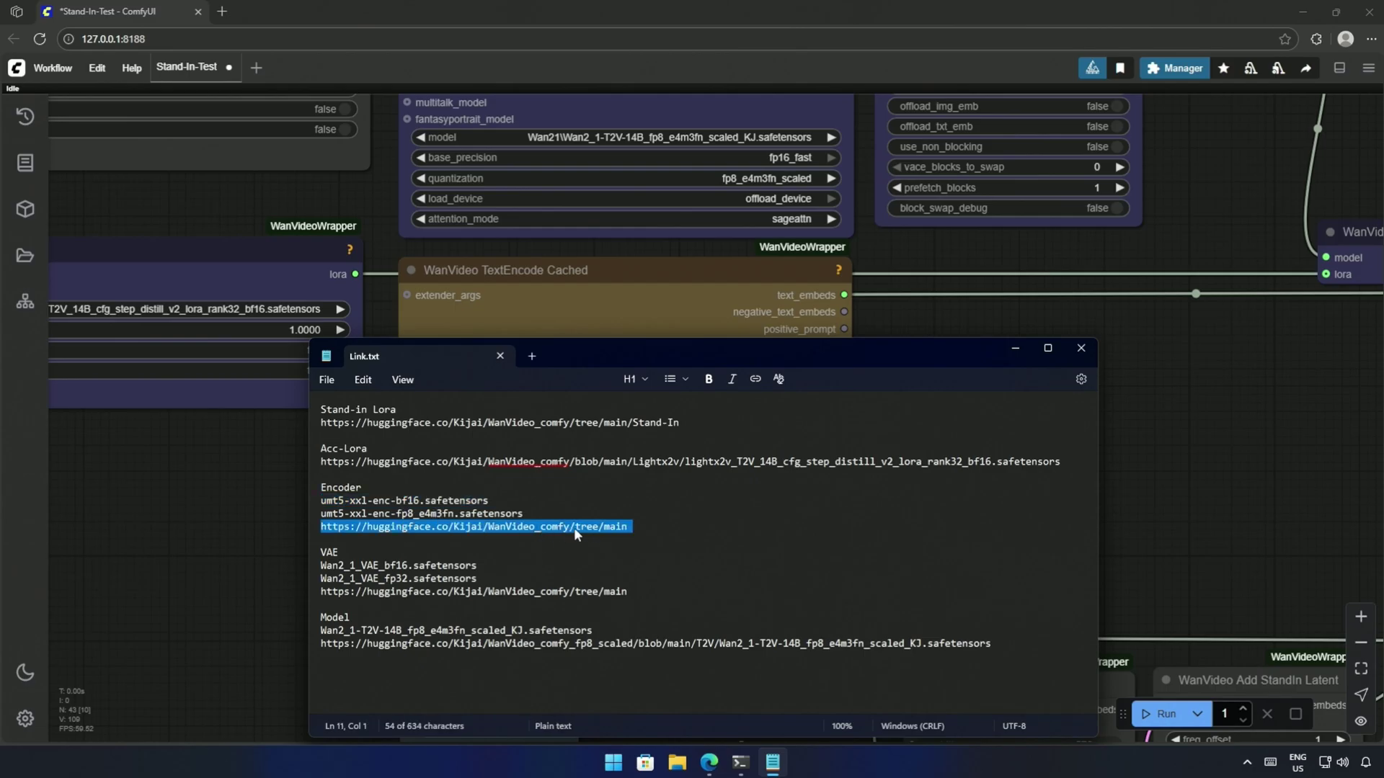
click(240, 552)
Review the WanVideo Model Loader node, and highlight the Wan2_1-T2V-14B_fp8_e4m3fn_scaled_KJ.safetensors download link in Link.txt.
drag(899, 454, 984, 748)
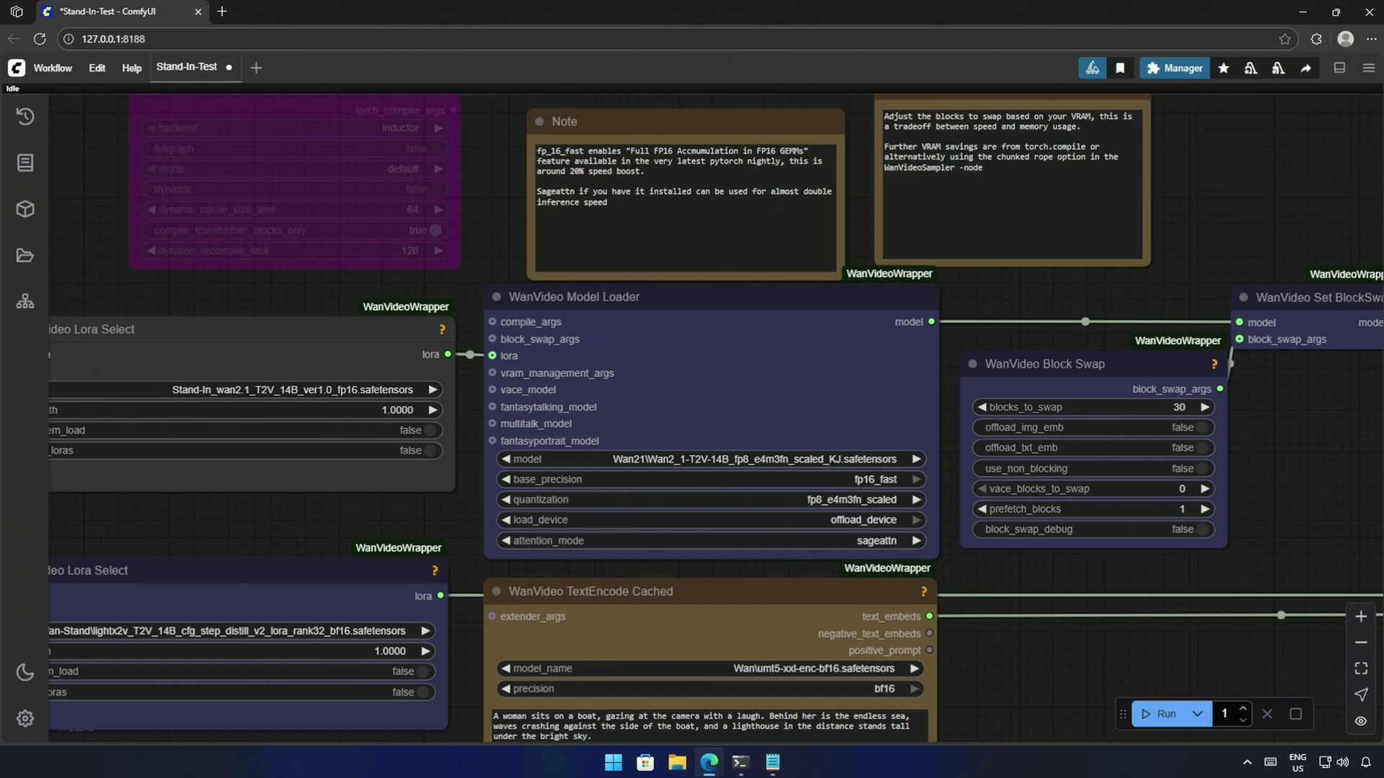
click(773, 763)
triple_click(475, 645)
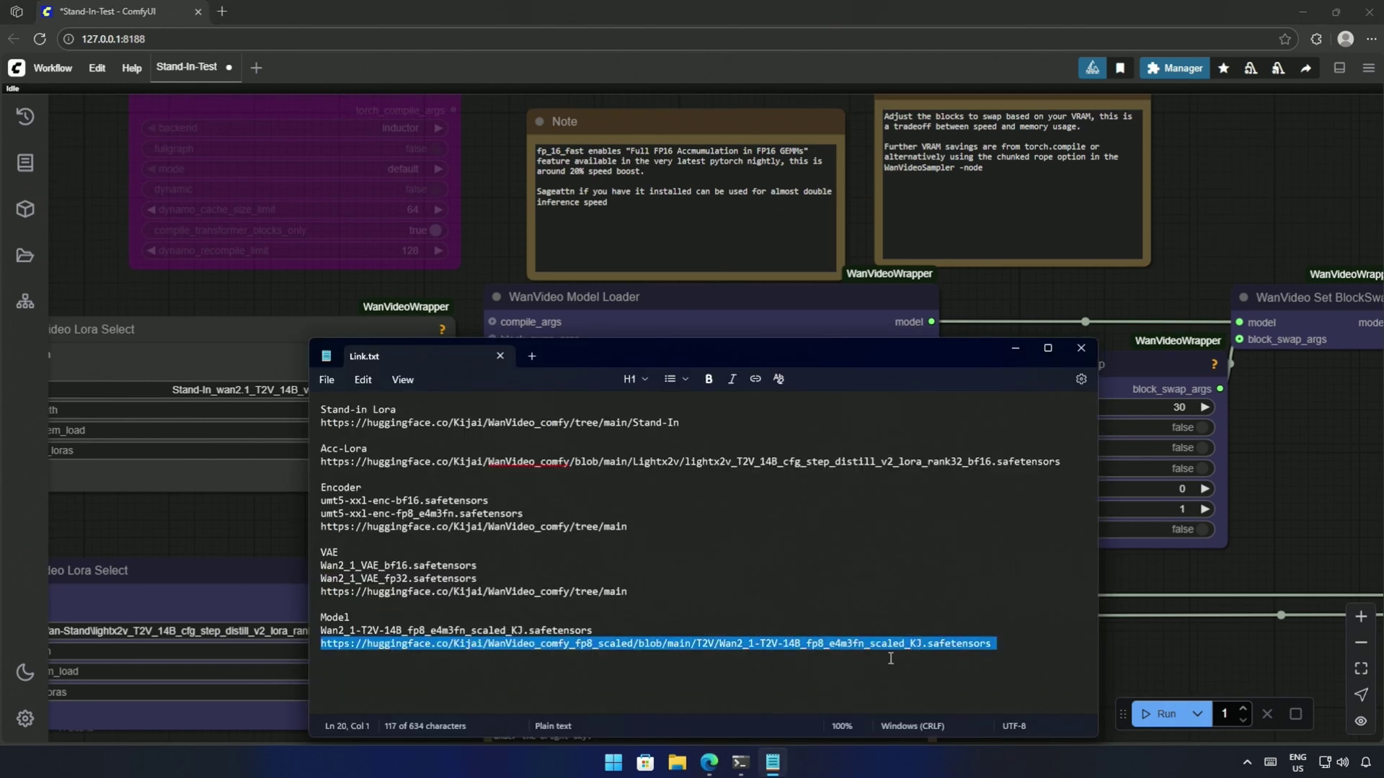
Highlight the Wan2_1_VAE_bf16 and Wan2_1_VAE_fp32 file names and their download link under VAE in Link.txt.
drag(1110, 623, 1093, 314)
scroll(883, 725, up, 3)
drag(884, 725, 928, 579)
click(773, 762)
drag(312, 566, 477, 579)
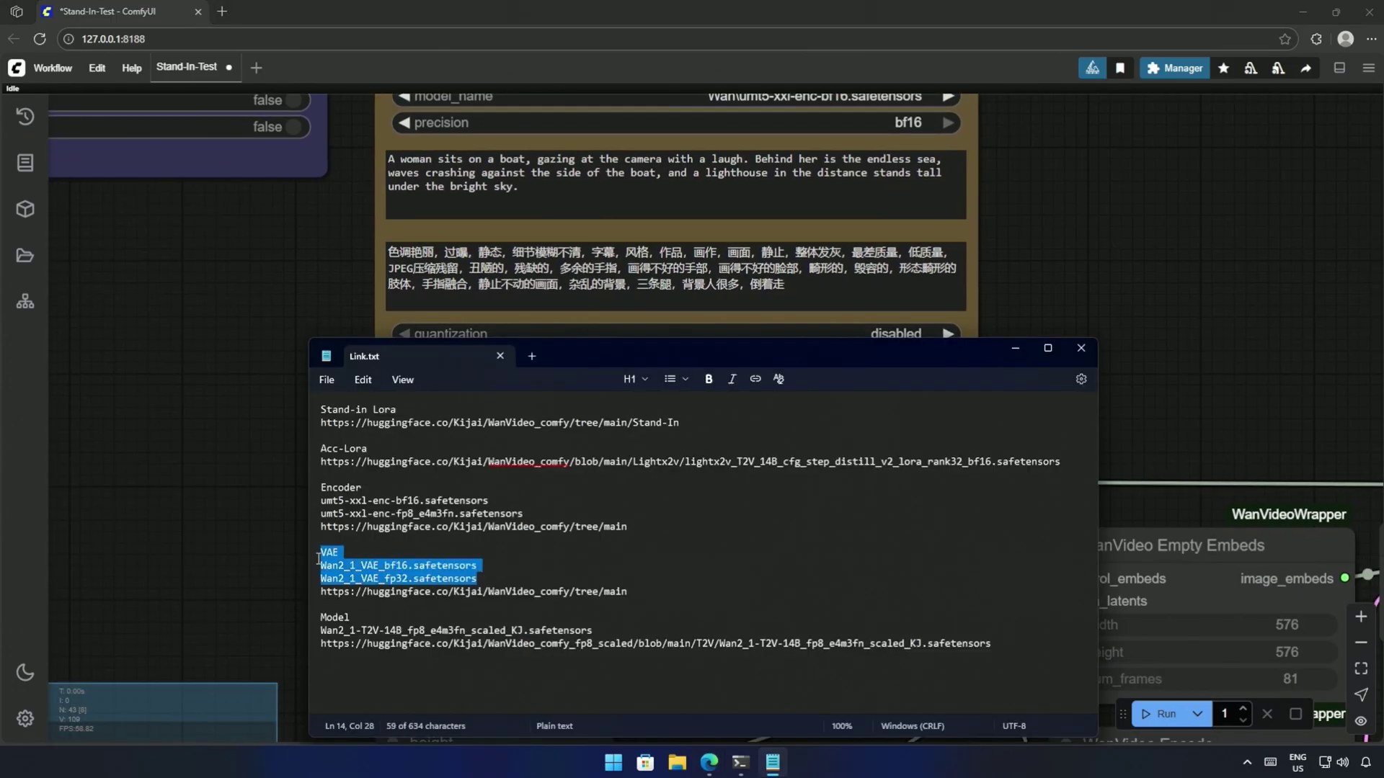
triple_click(424, 583)
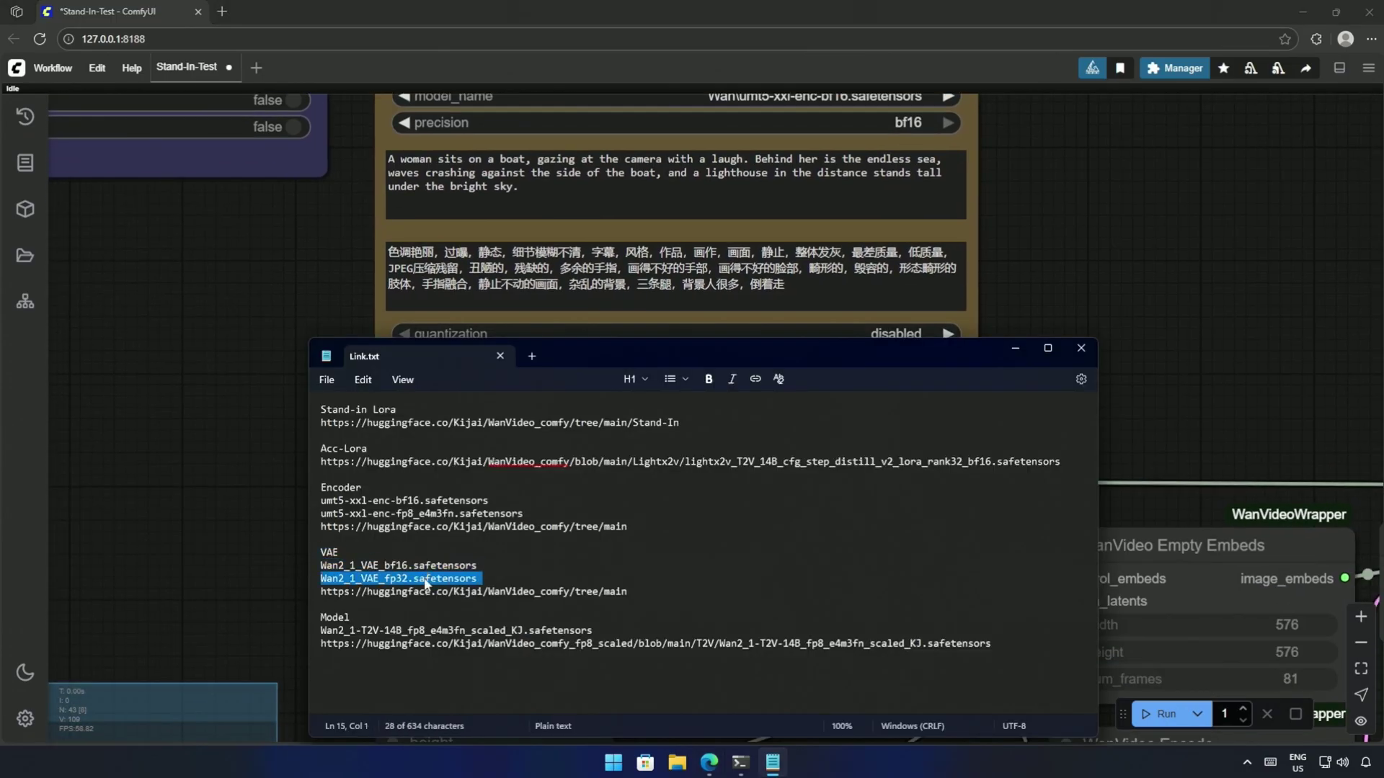
triple_click(496, 592)
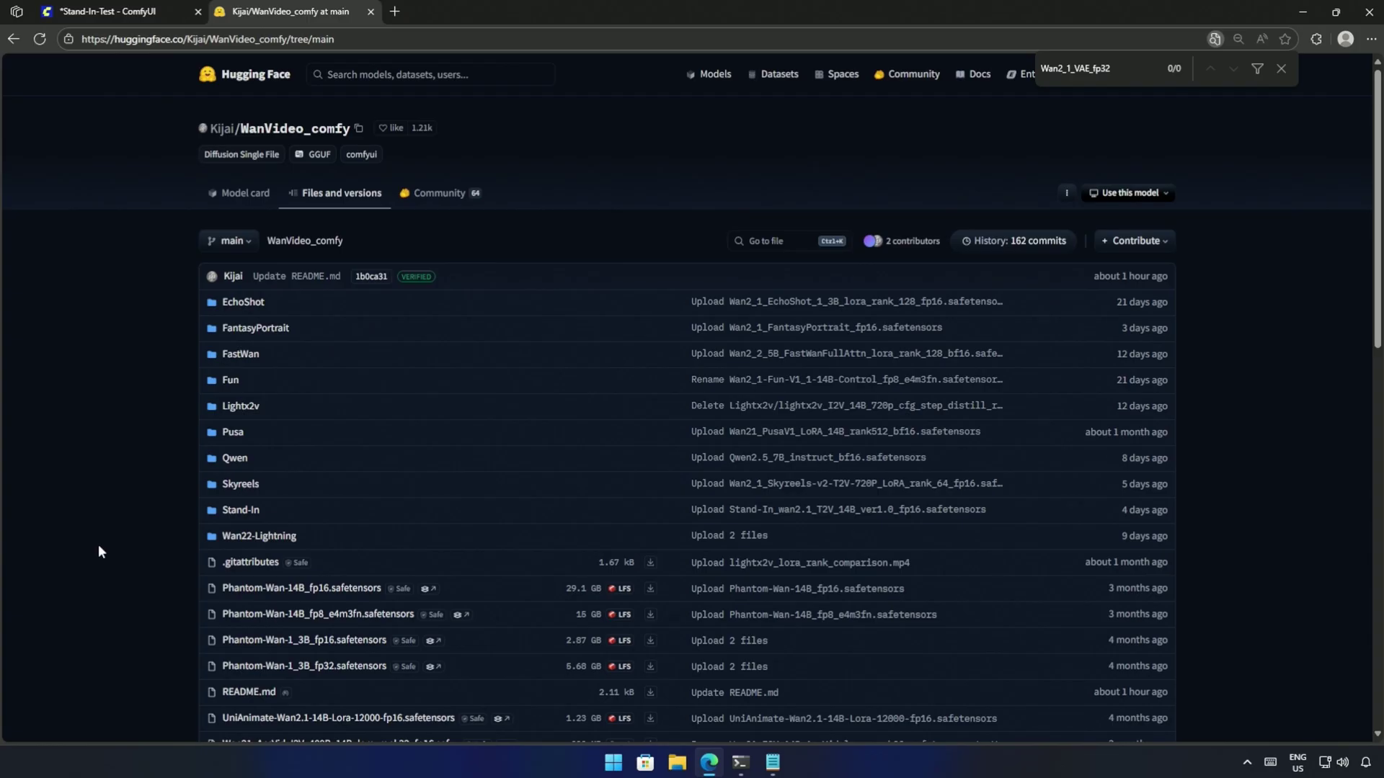
On the Kijai/WanVideo_comfy Hugging Face page, find "Wan2_1_VAE_fp32" and highlight the Wan2_1_VAE_fp32 and Wan2_1_VAE_bf16 files.
scroll(98, 543, down, 10)
click(689, 666)
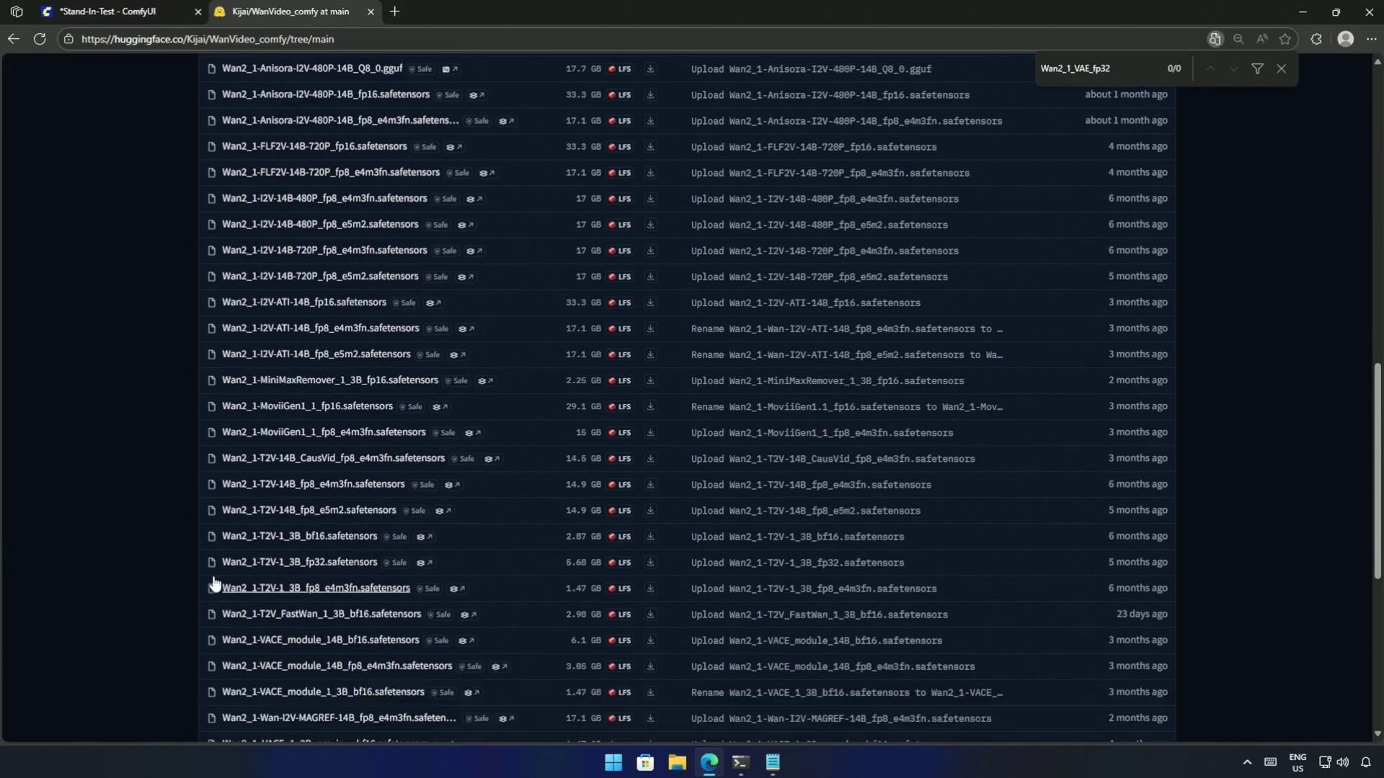
scroll(157, 533, down, 4)
key(ctrl+f)
text(Wan2_1_VAE_fp32)
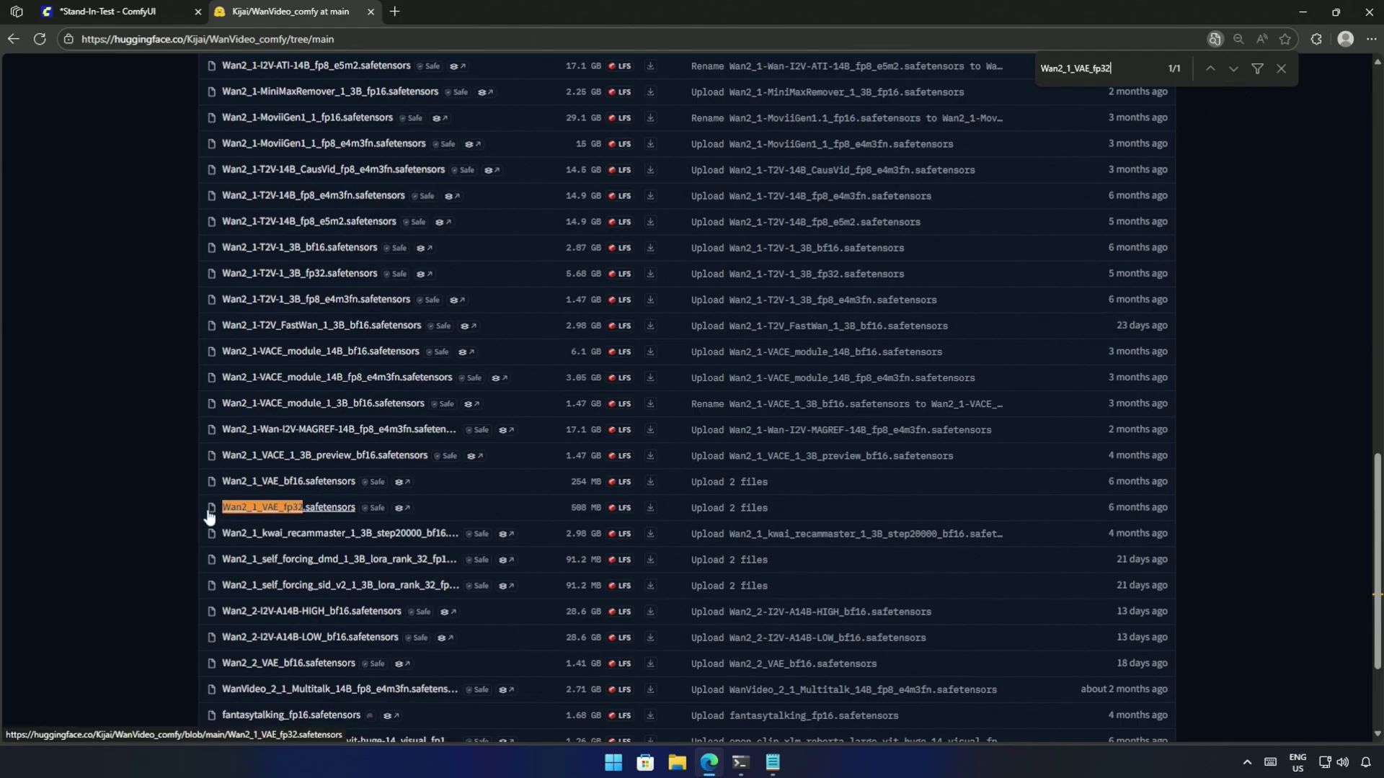
drag(214, 509, 394, 506)
drag(172, 475, 394, 484)
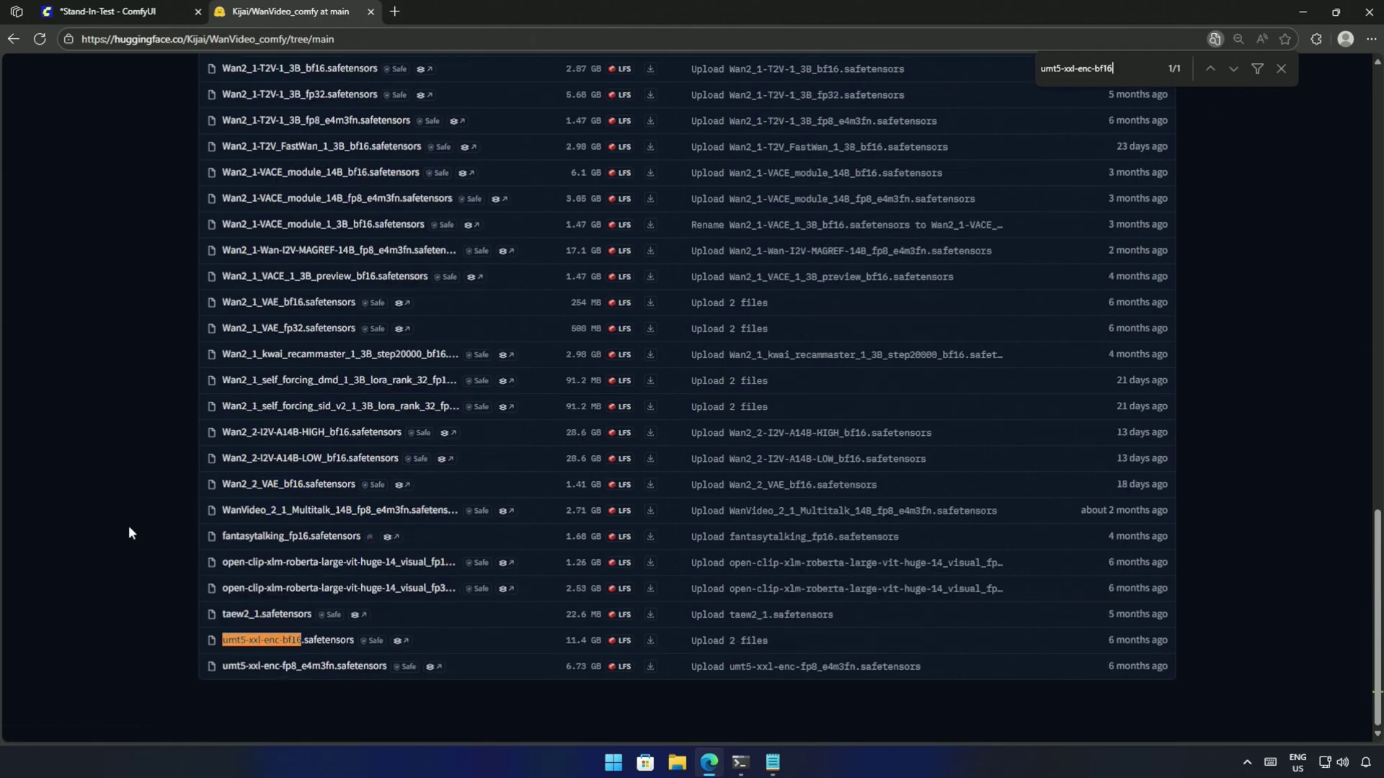
drag(223, 657, 424, 685)
click(387, 714)
Return to the Stand-In-Test workflow and review the width, height and num_frames nodes, selecting them together and deselecting them again.
drag(202, 569, 377, 337)
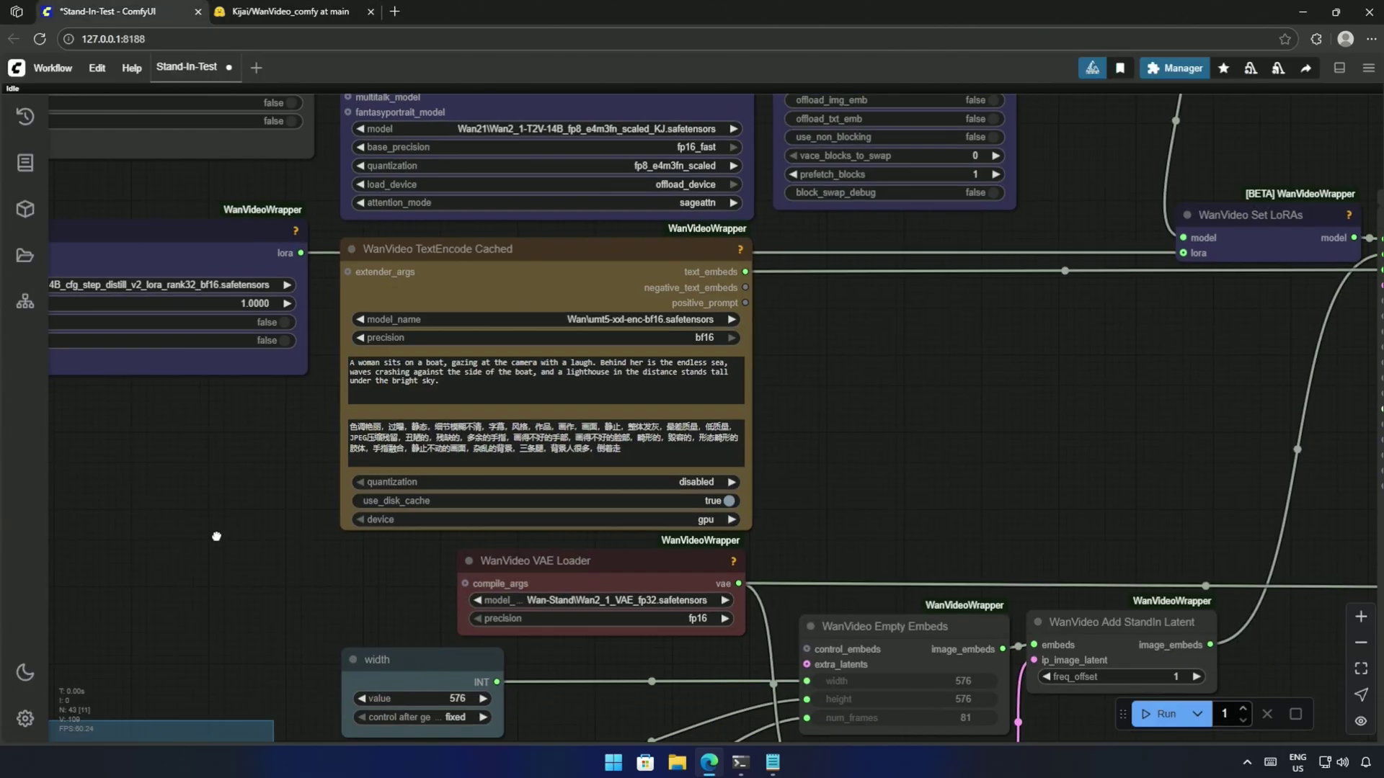
scroll(392, 483, up, 3)
drag(431, 498, 489, 625)
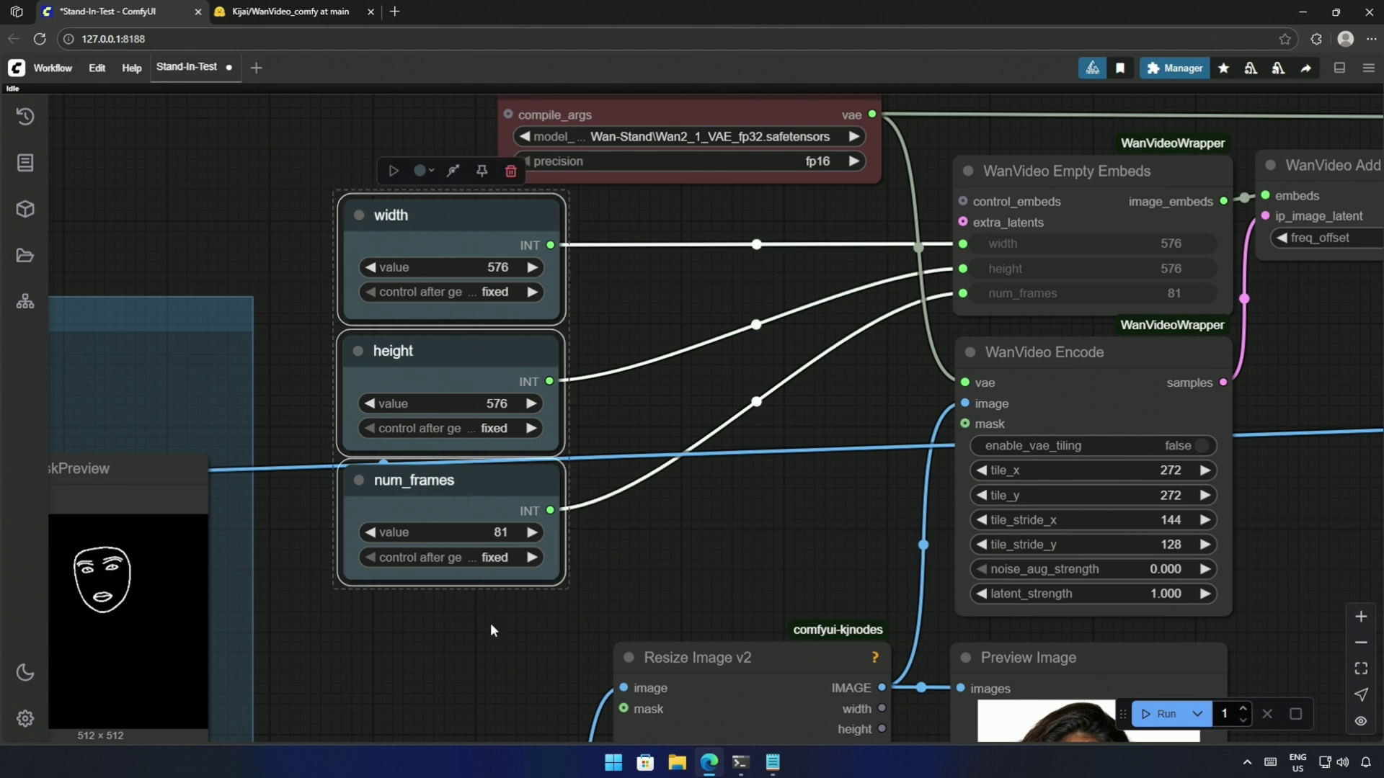
click(643, 543)
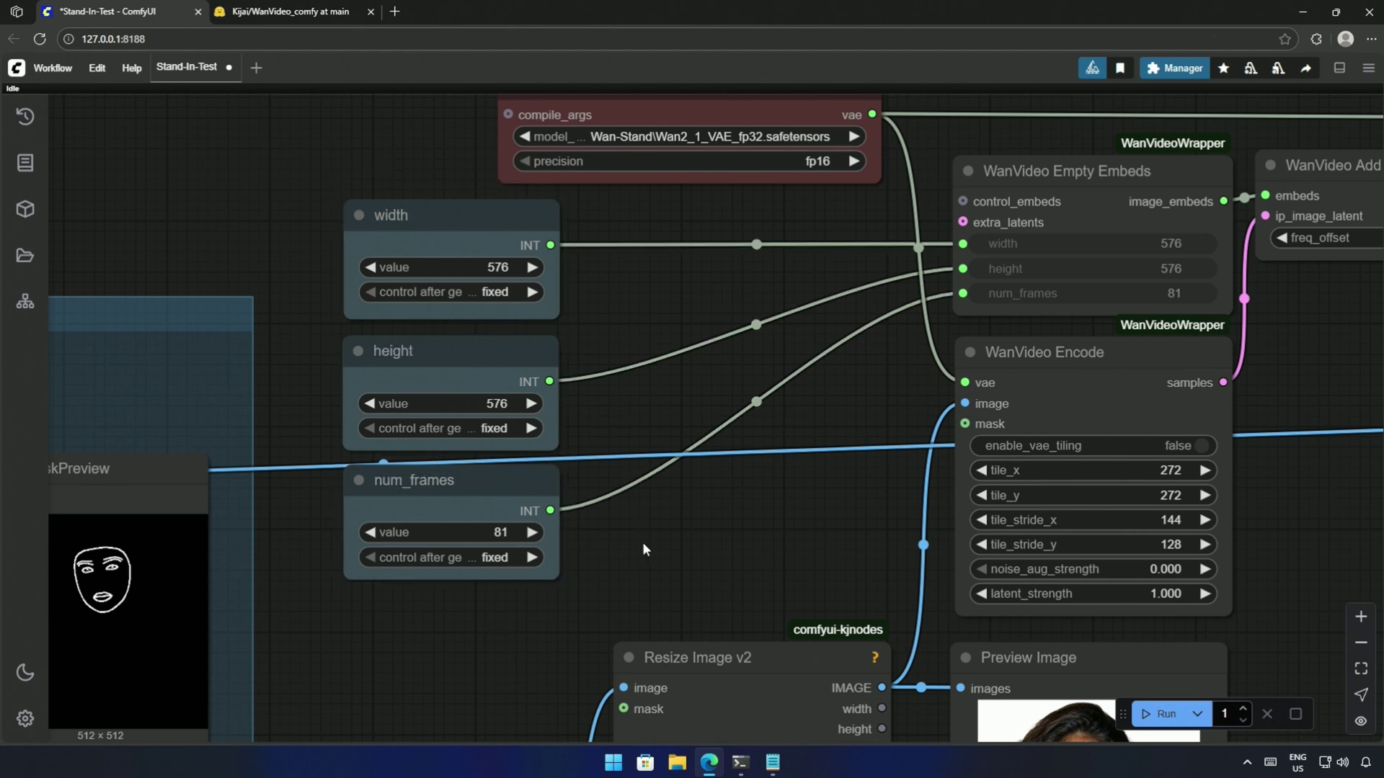
drag(607, 302, 643, 309)
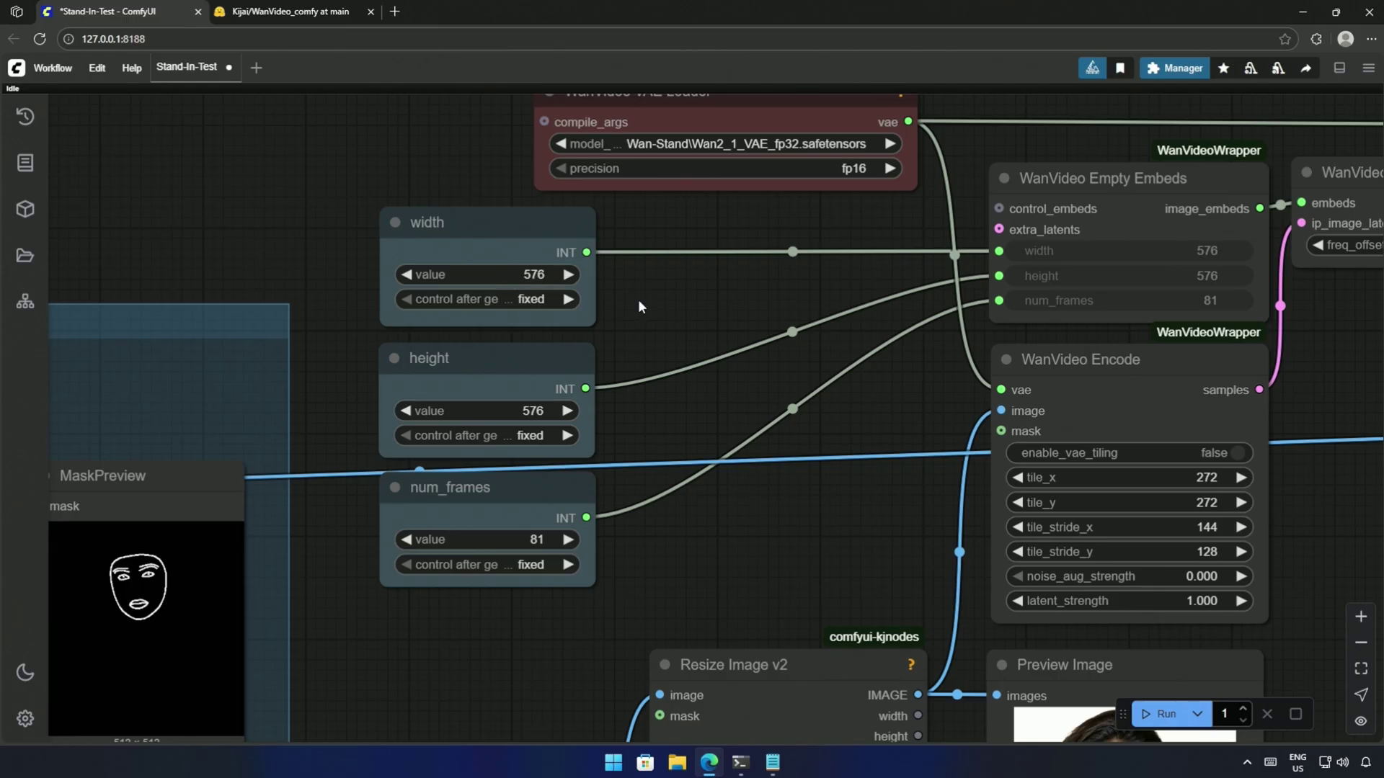
Move the reference image node from beside the sampler into the Process Input group, next to the group's first processing node.
scroll(638, 300, down, 4)
drag(748, 525, 890, 234)
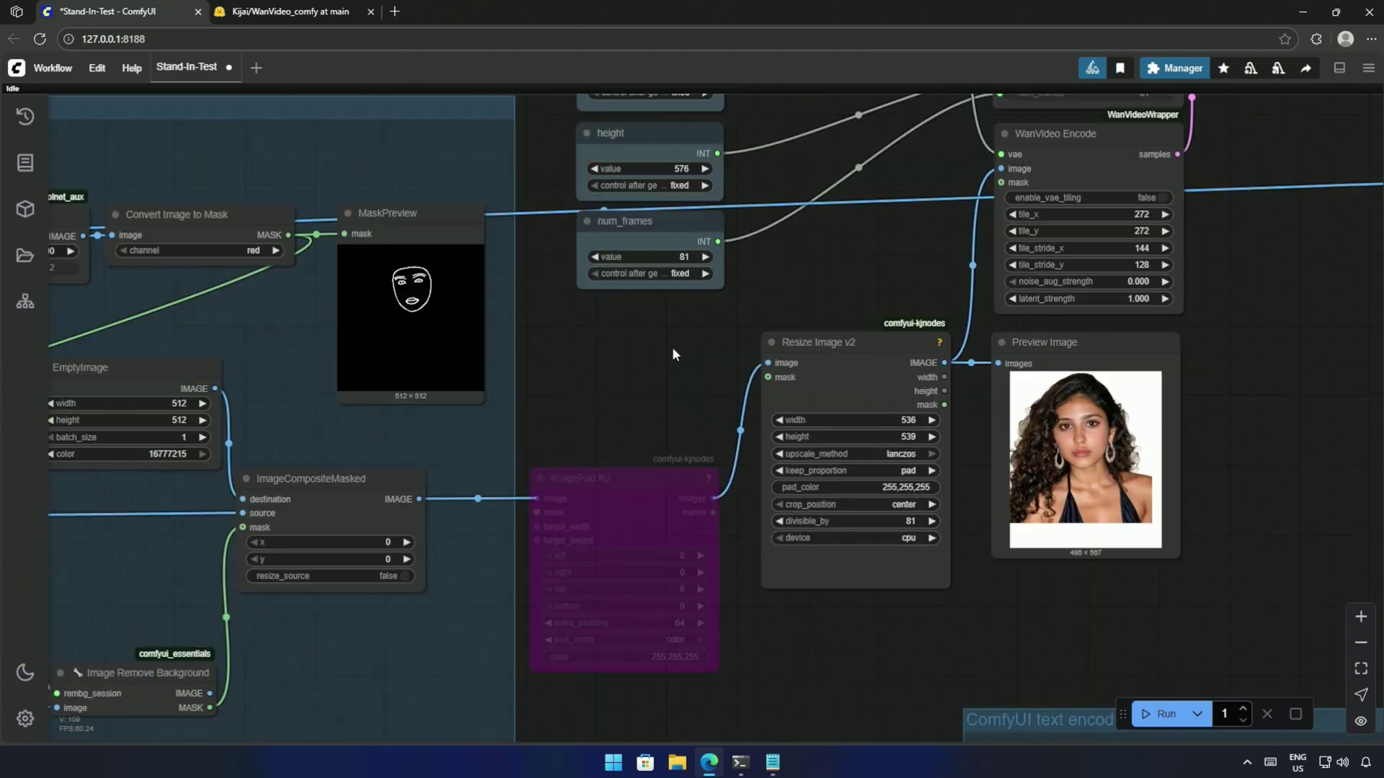
scroll(672, 349, down, 3)
drag(640, 372, 1212, 441)
scroll(1004, 402, down, 3)
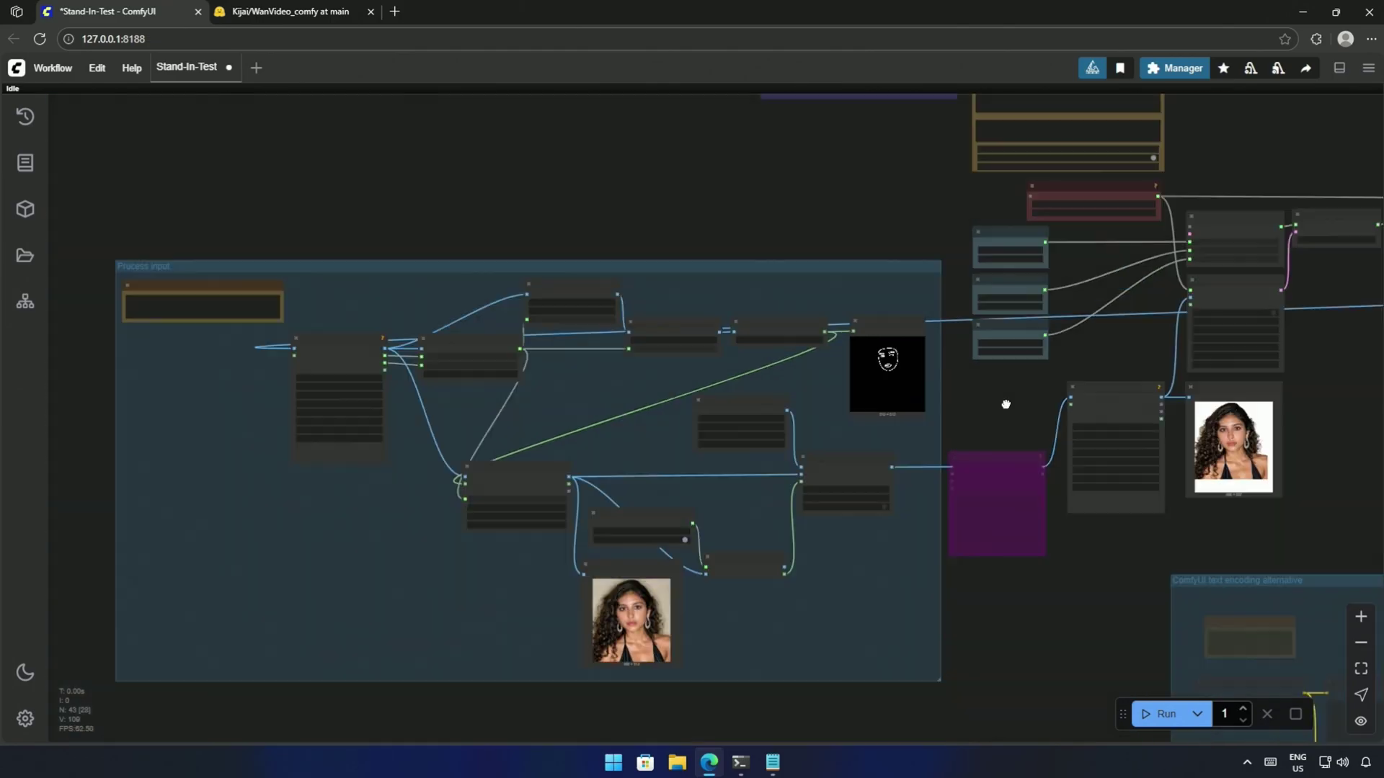
drag(1004, 401, 655, 366)
drag(1014, 453, 1166, 472)
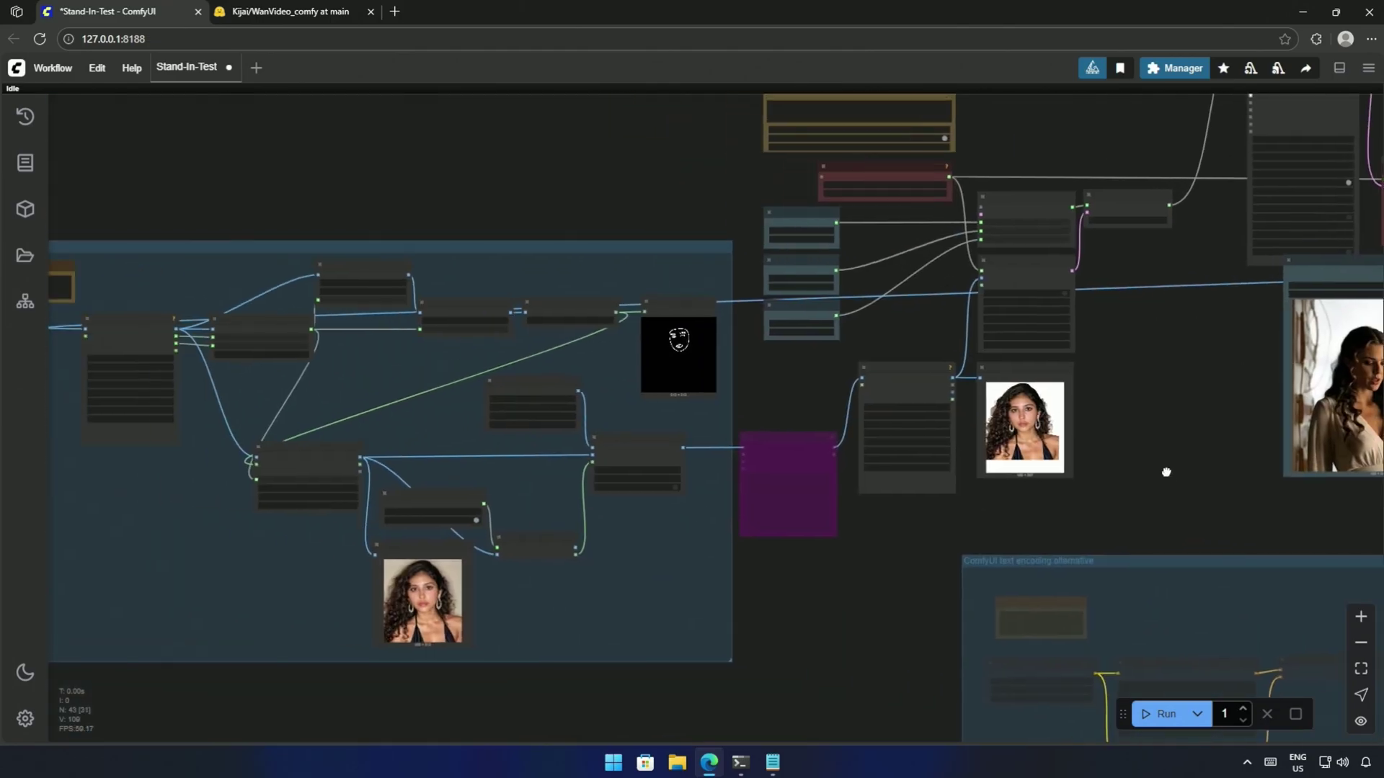
drag(1321, 268, 61, 371)
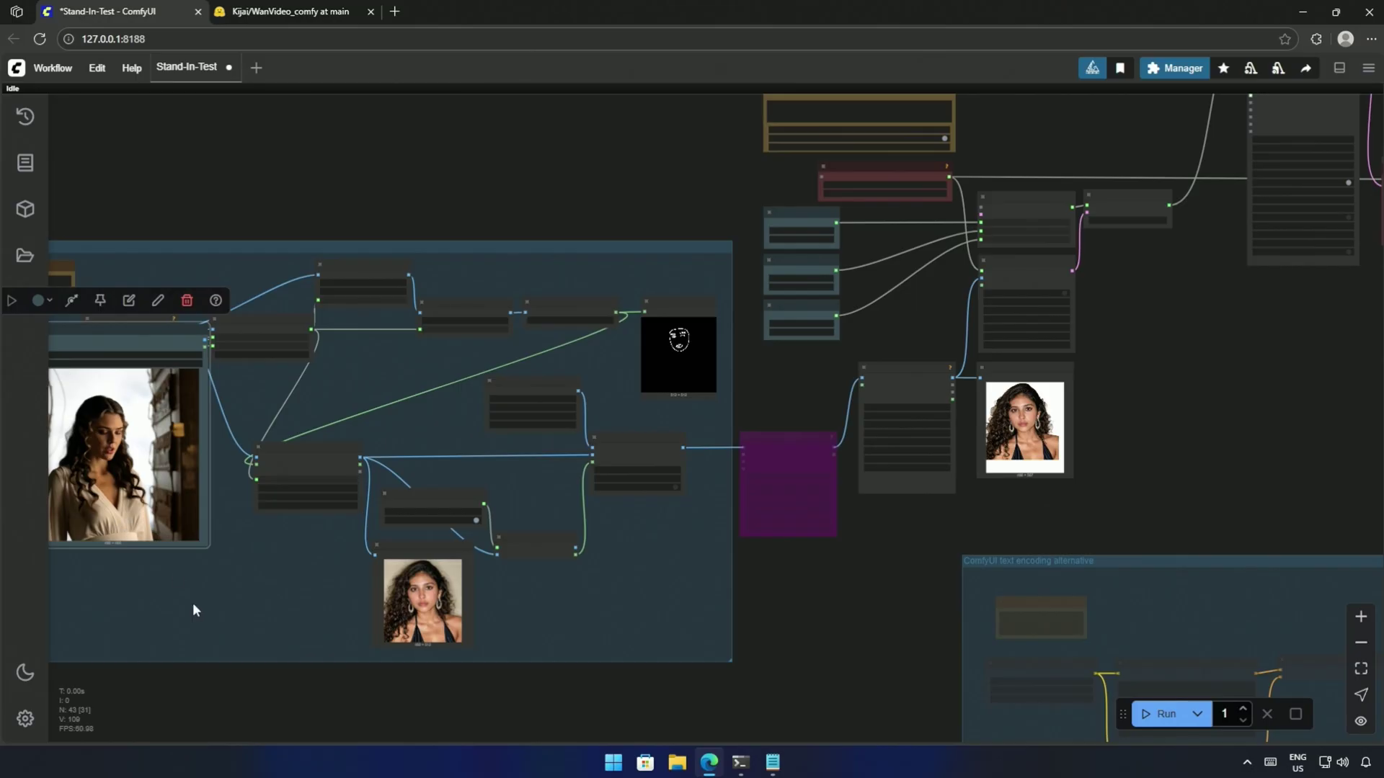
Examine the WanVideo Block Swap node's blocks_to_swap setting and the note about adjusting it to the available VRAM.
drag(380, 198, 157, 416)
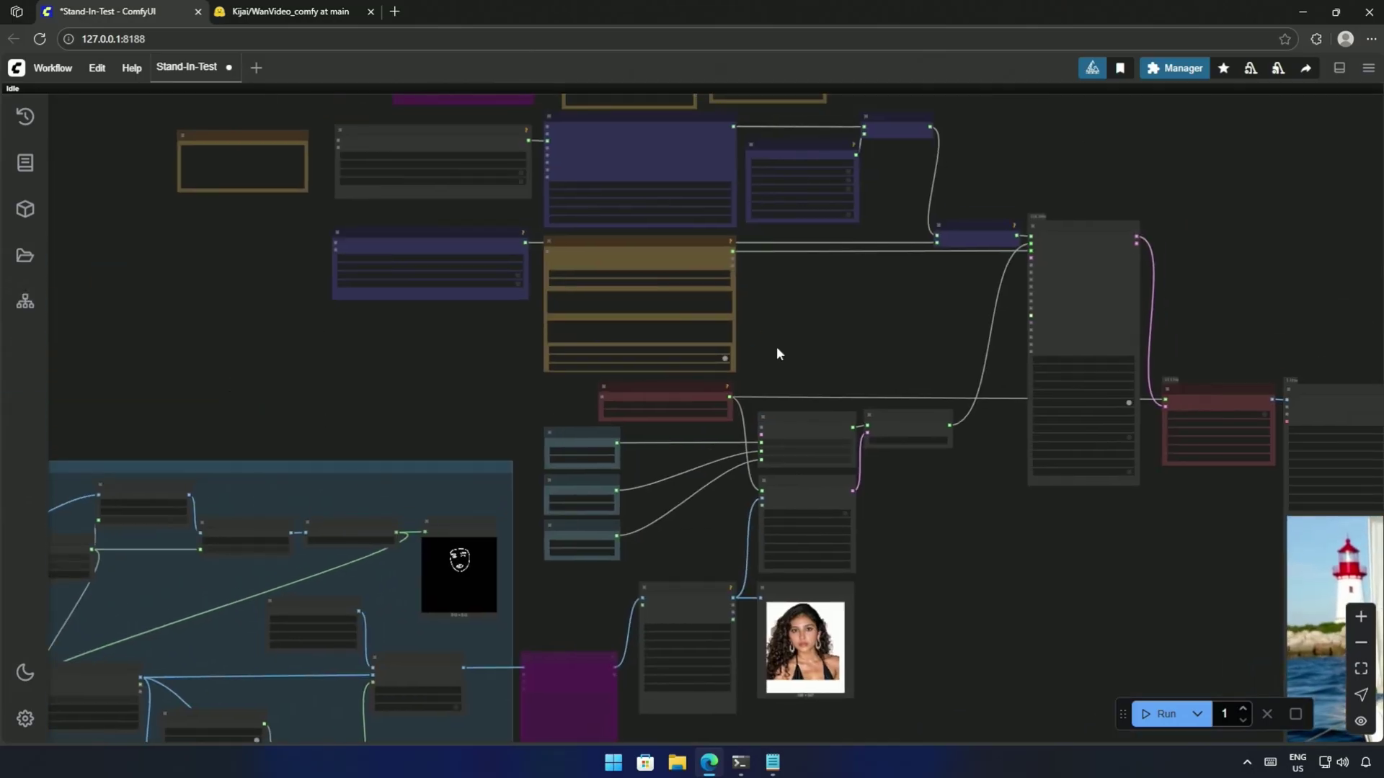
scroll(795, 359, up, 4)
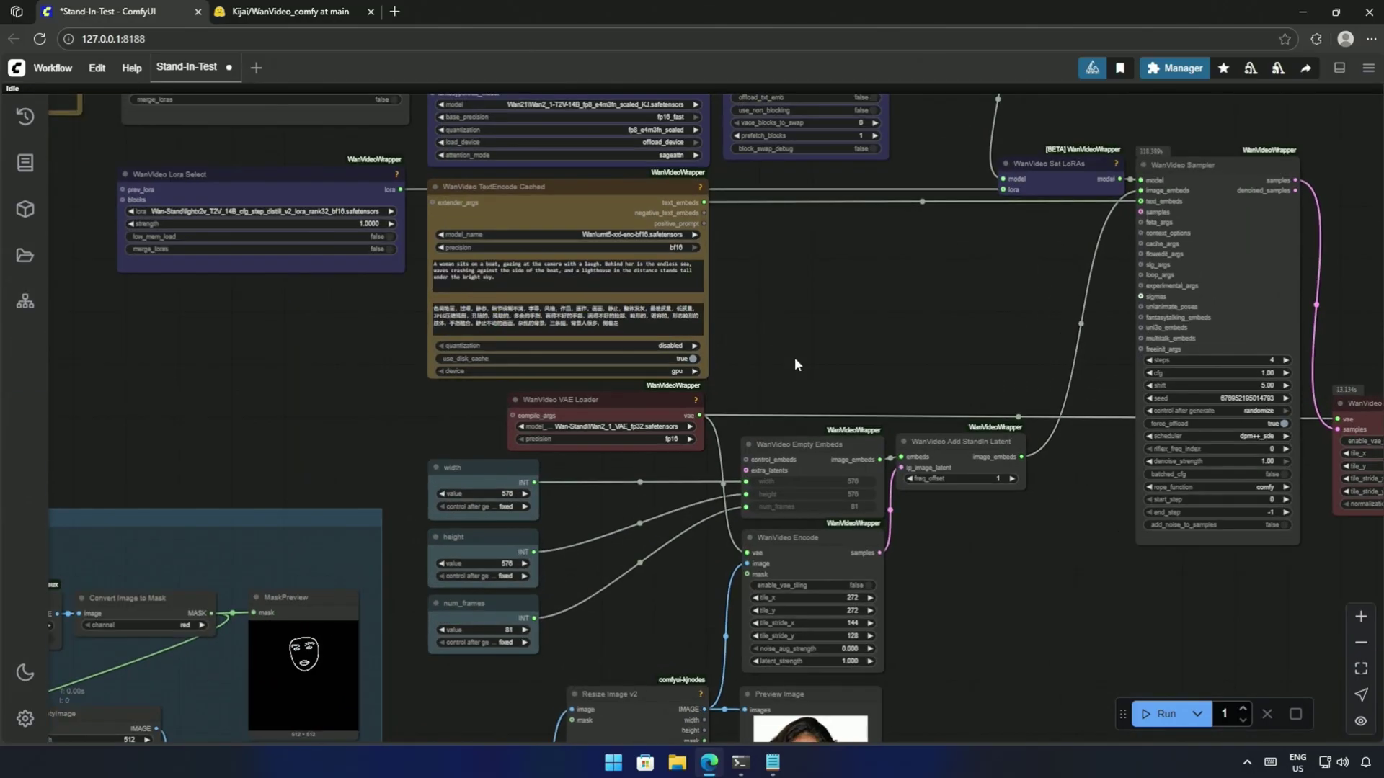
scroll(794, 364, up, 6)
scroll(800, 483, up, 5)
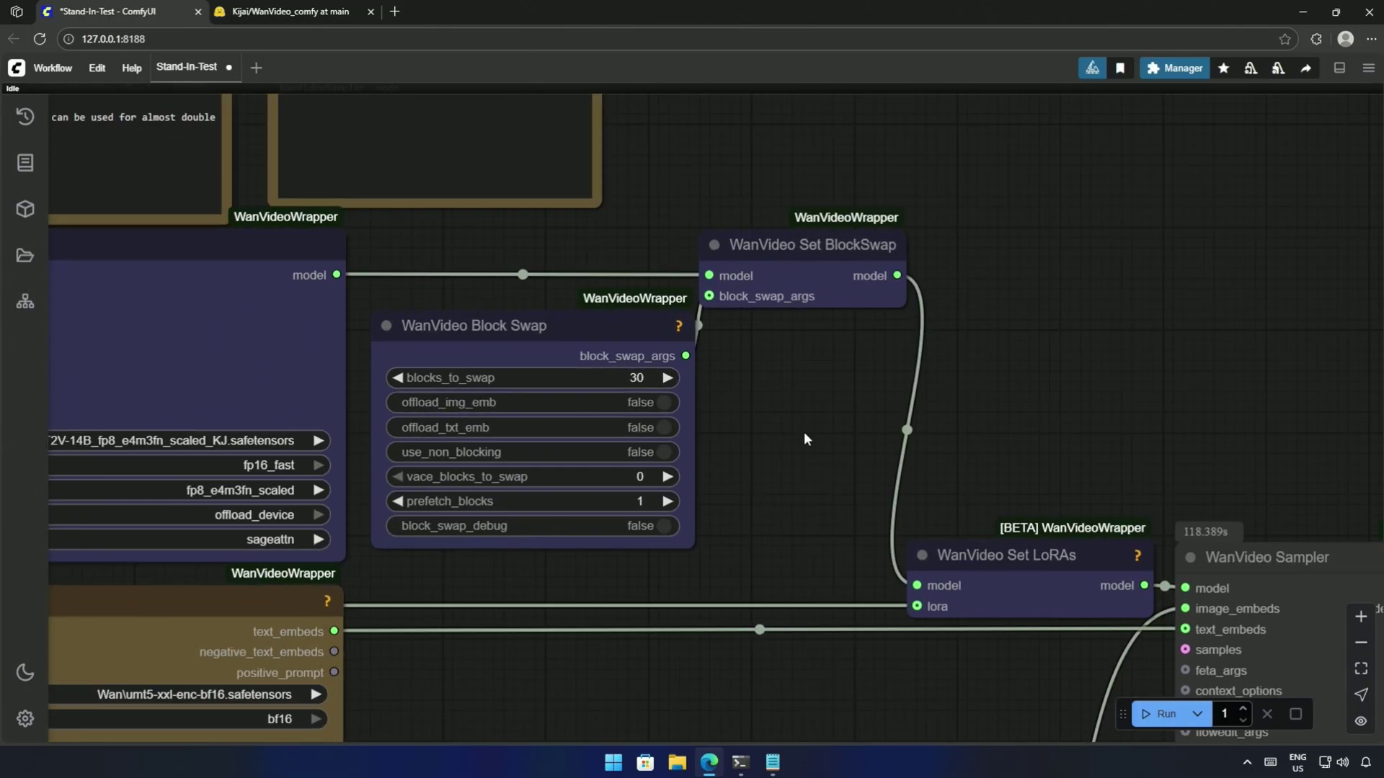
scroll(803, 433, up, 2)
drag(736, 427, 892, 579)
scroll(762, 530, up, 3)
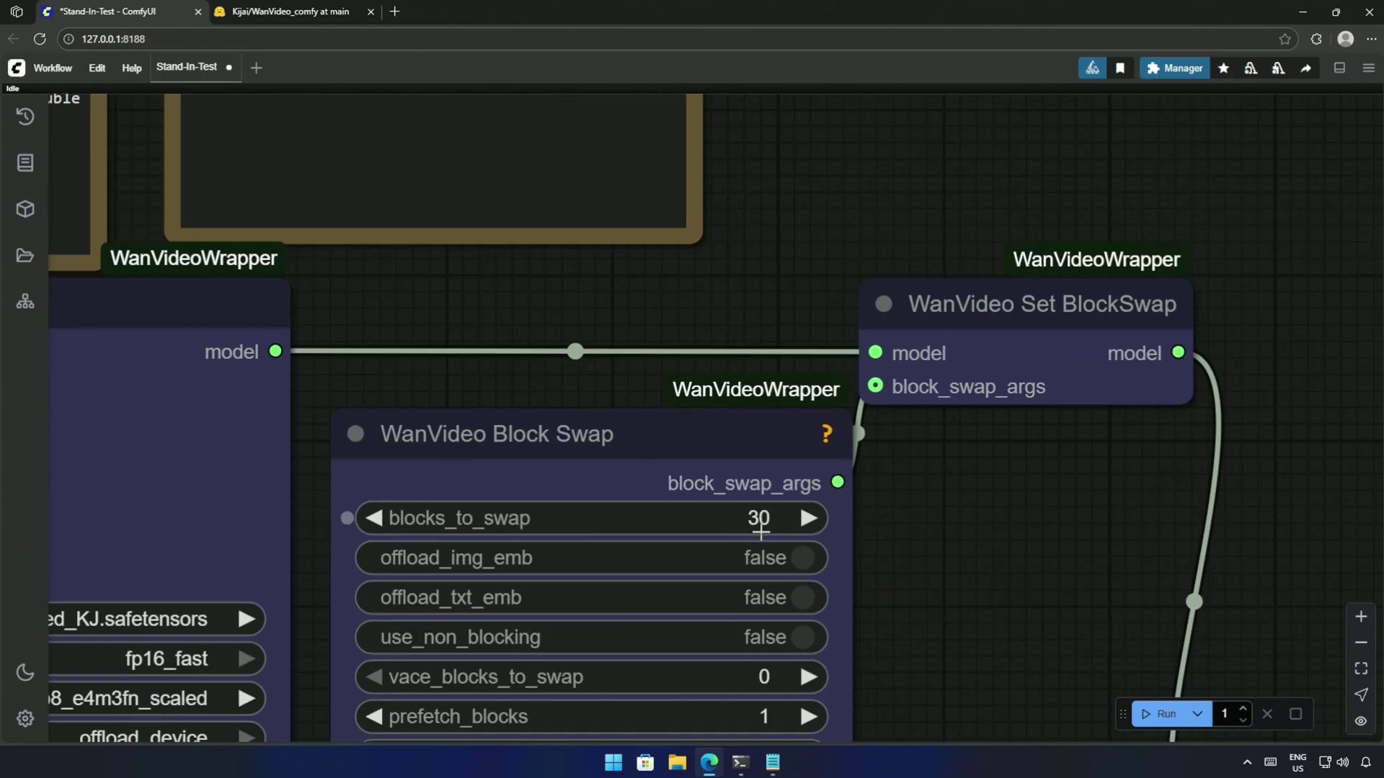
scroll(900, 581, down, 1)
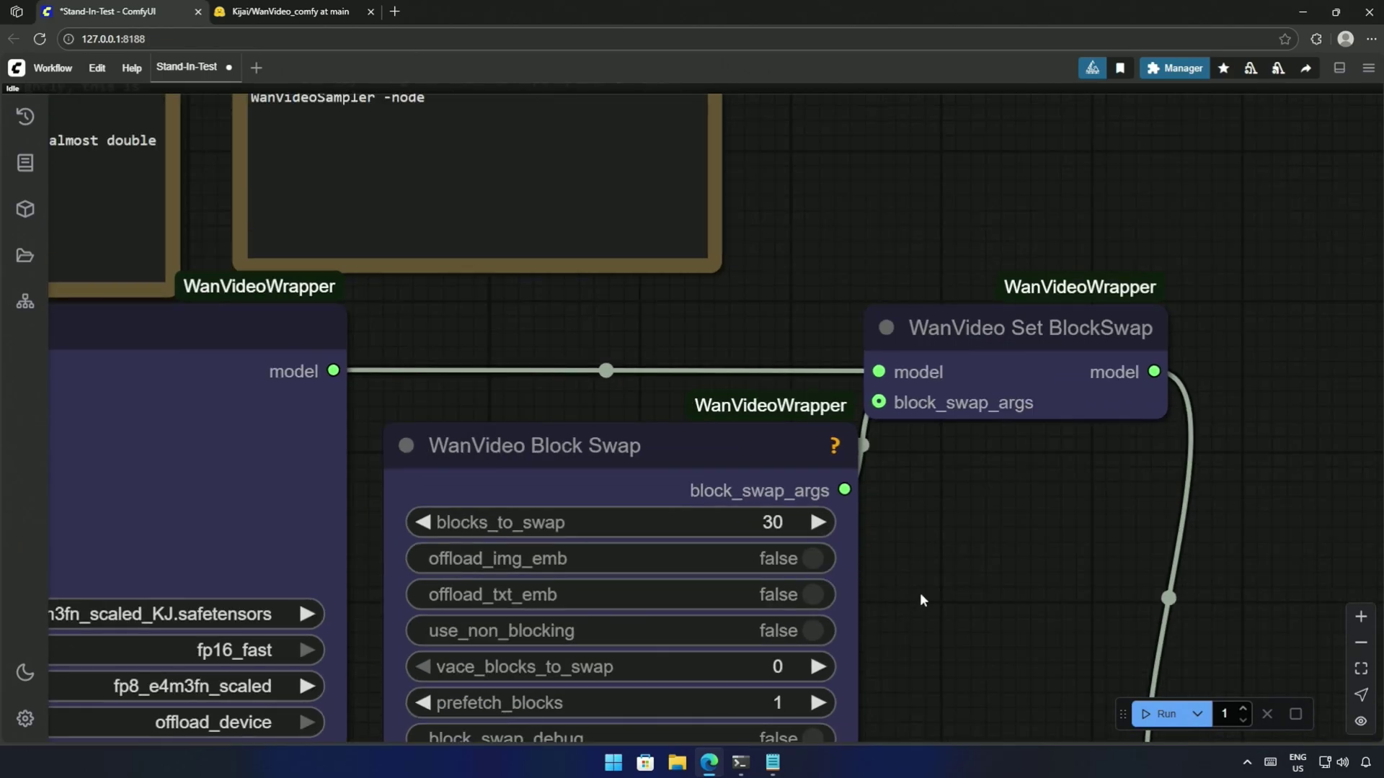
scroll(920, 599, down, 5)
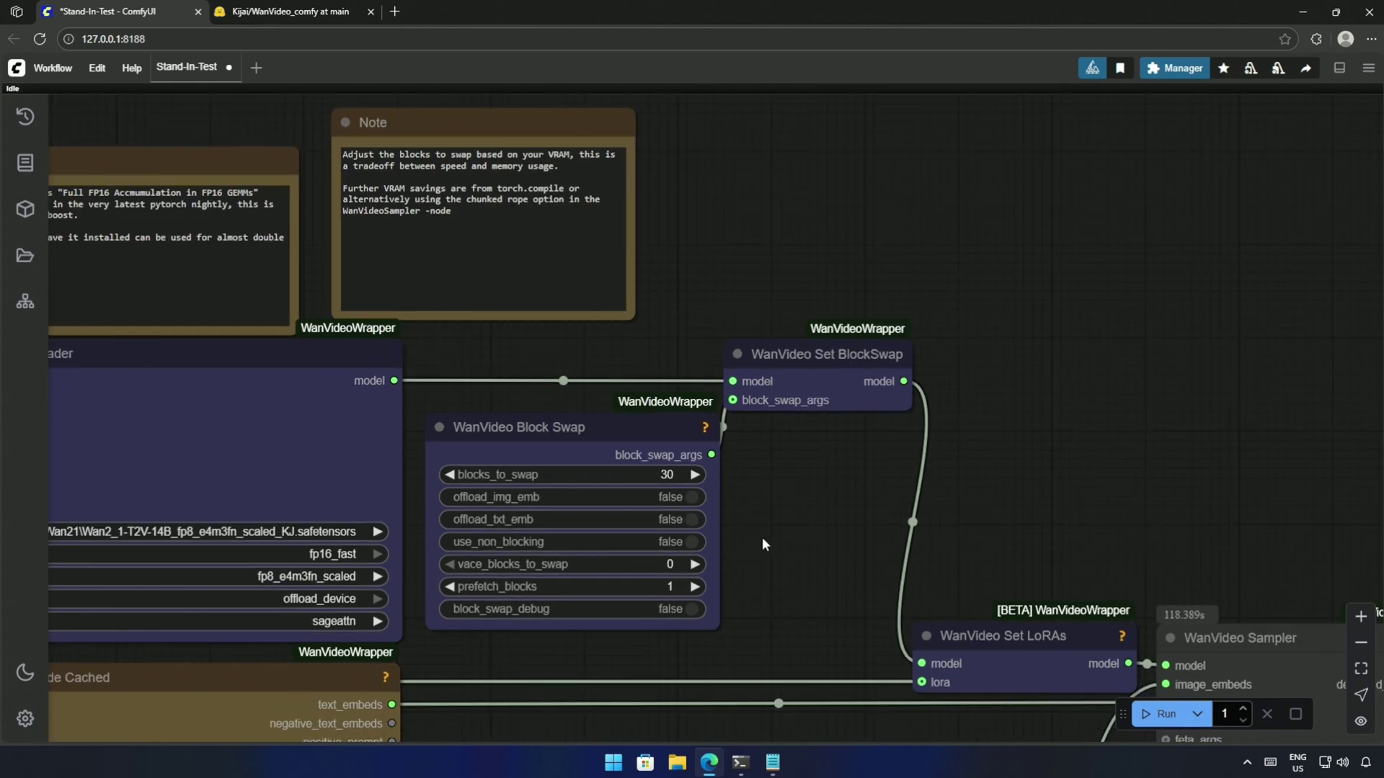
drag(643, 362, 801, 475)
Look over the WanVideo Sampler, Decode and Video Combine nodes, and the overall layout around the Process Input group.
drag(910, 692, 615, 391)
scroll(697, 560, down, 1)
drag(774, 698, 647, 479)
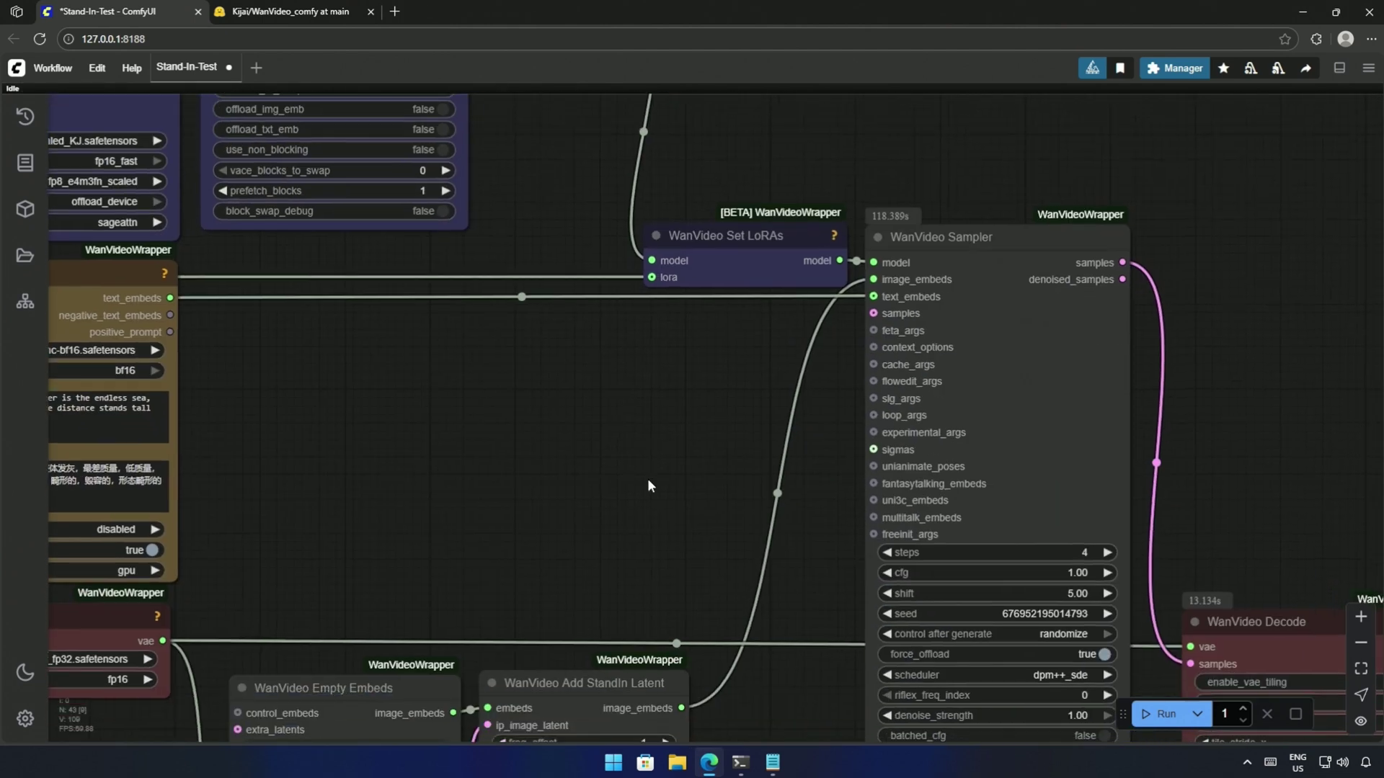
scroll(647, 479, down, 2)
drag(771, 649, 295, 223)
scroll(433, 553, down, 3)
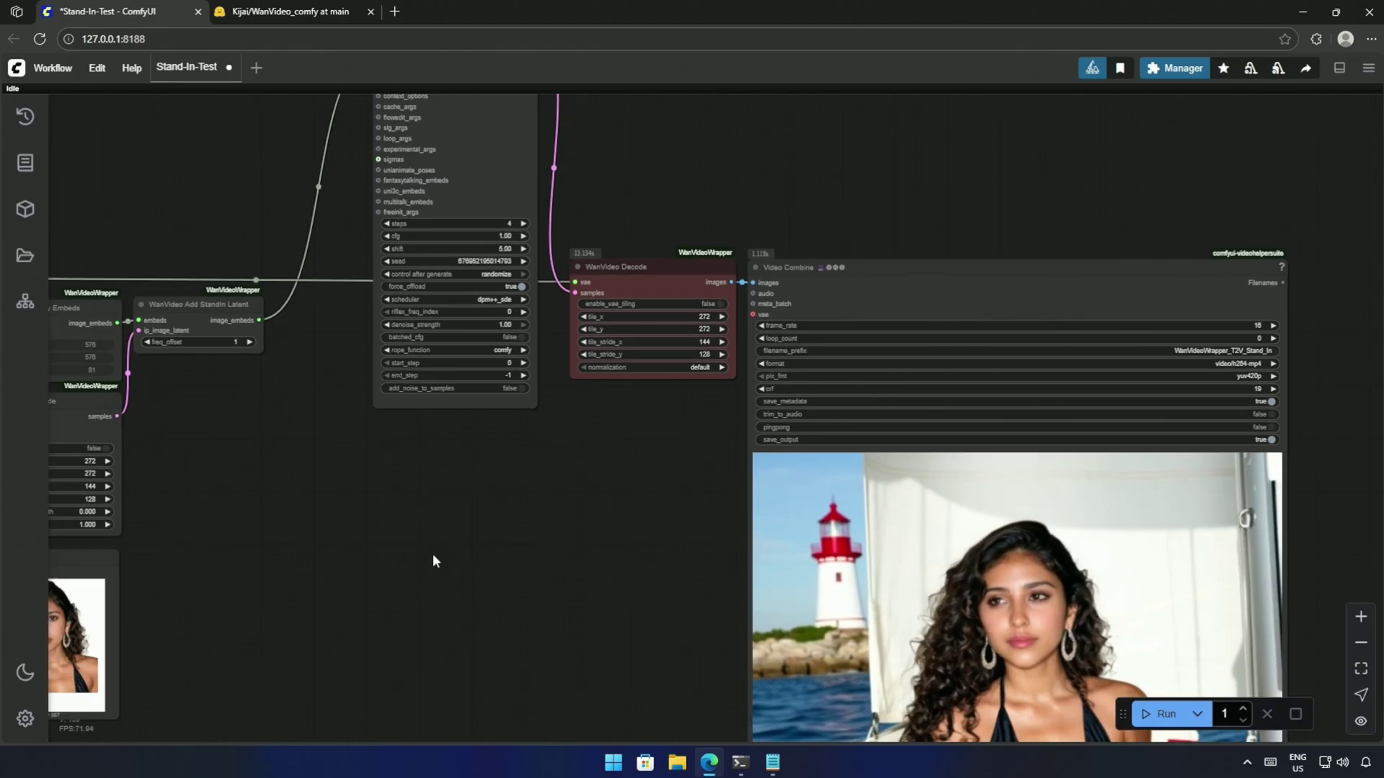
scroll(432, 561, down, 1)
drag(347, 578, 772, 577)
scroll(772, 577, down, 2)
drag(769, 624, 947, 580)
drag(652, 661, 927, 608)
scroll(846, 455, down, 2)
drag(845, 455, 599, 322)
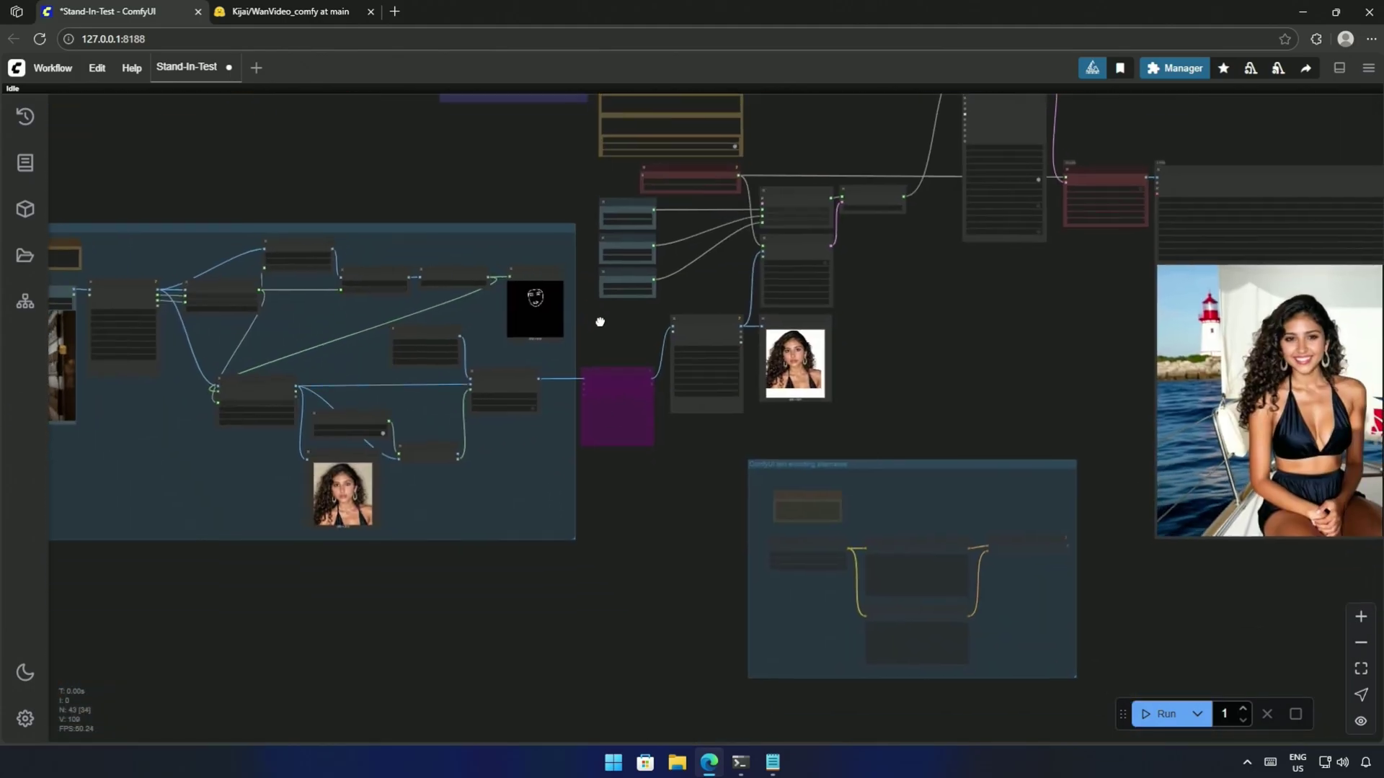
Examine the ComfyUI text encoding alternative group and its note, then look over the model loader and text encoding nodes.
scroll(689, 575, up, 8)
drag(720, 568, 275, 467)
scroll(404, 495, up, 2)
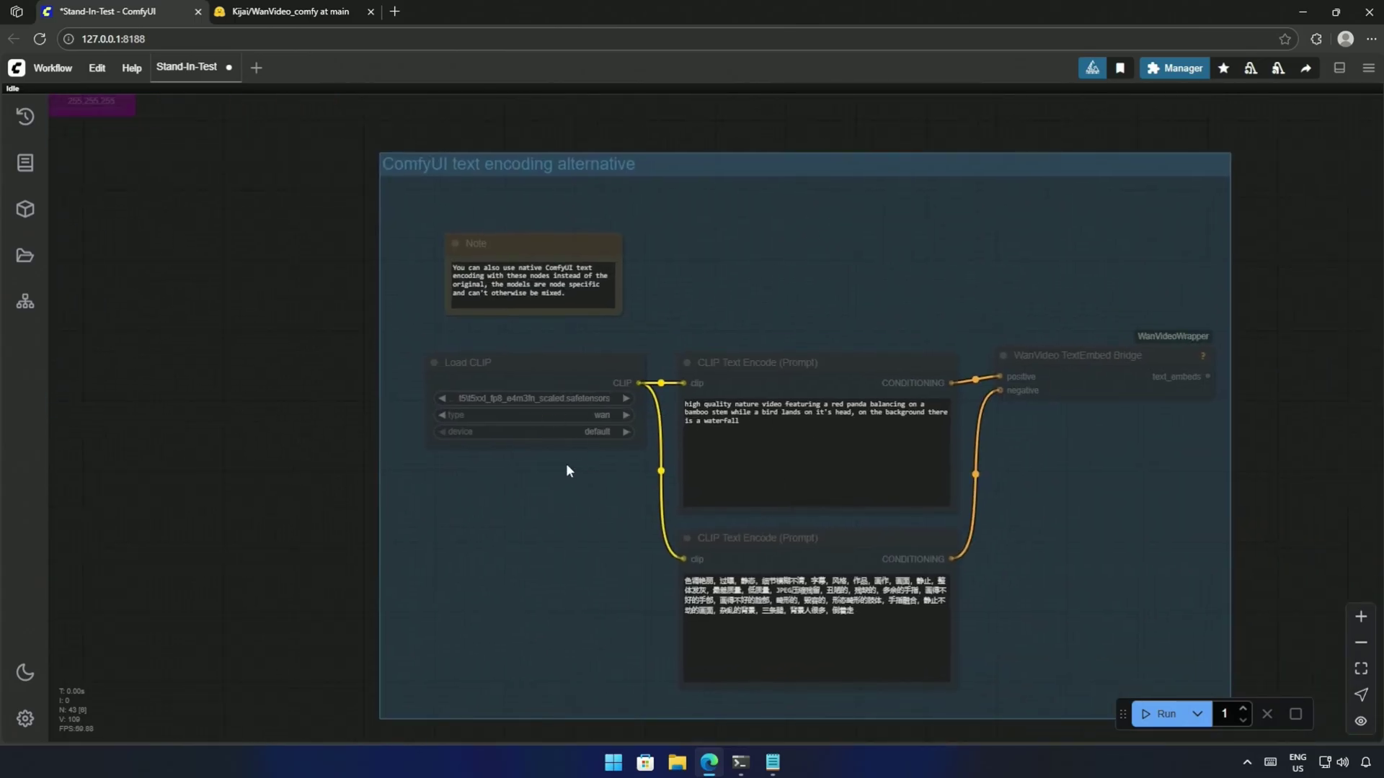
scroll(299, 455, down, 3)
drag(299, 457, 349, 624)
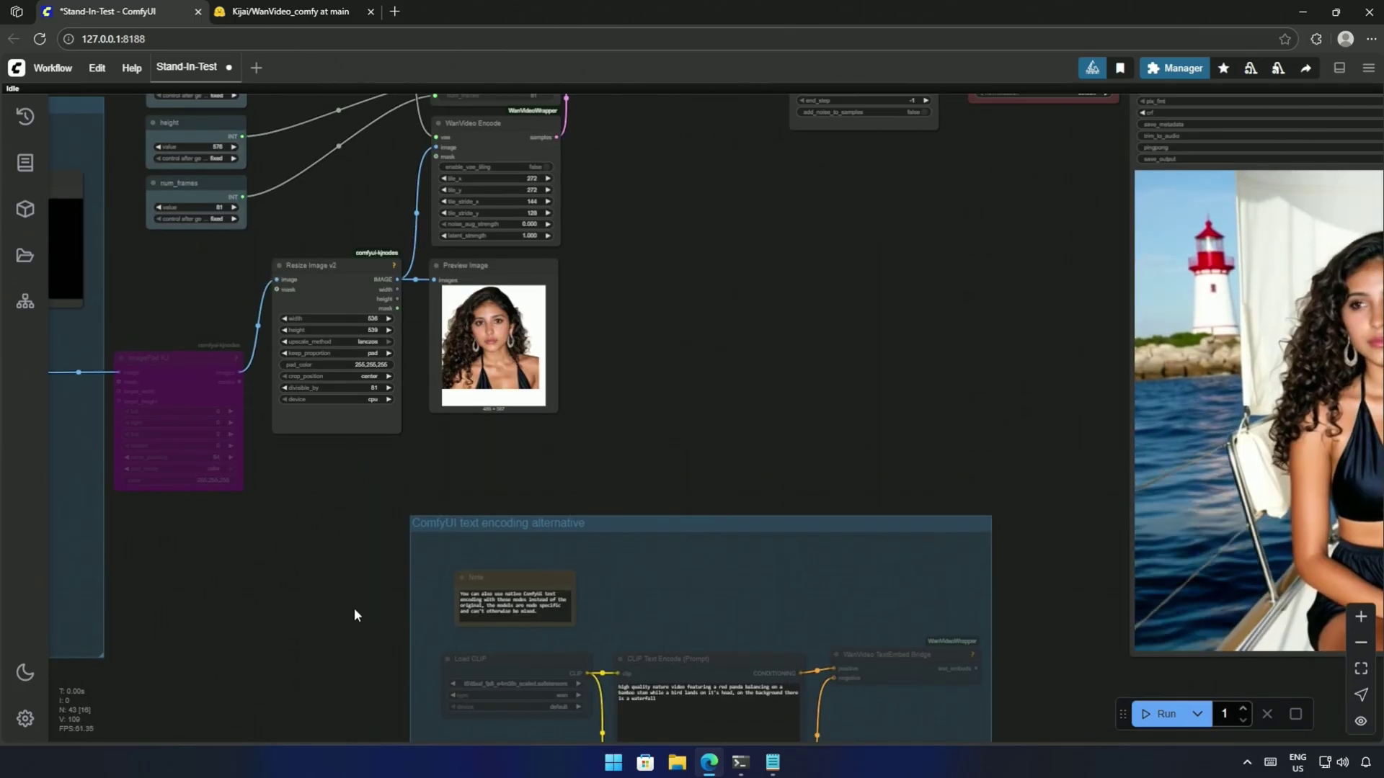
scroll(354, 576, down, 3)
drag(357, 546, 423, 695)
drag(259, 346, 386, 514)
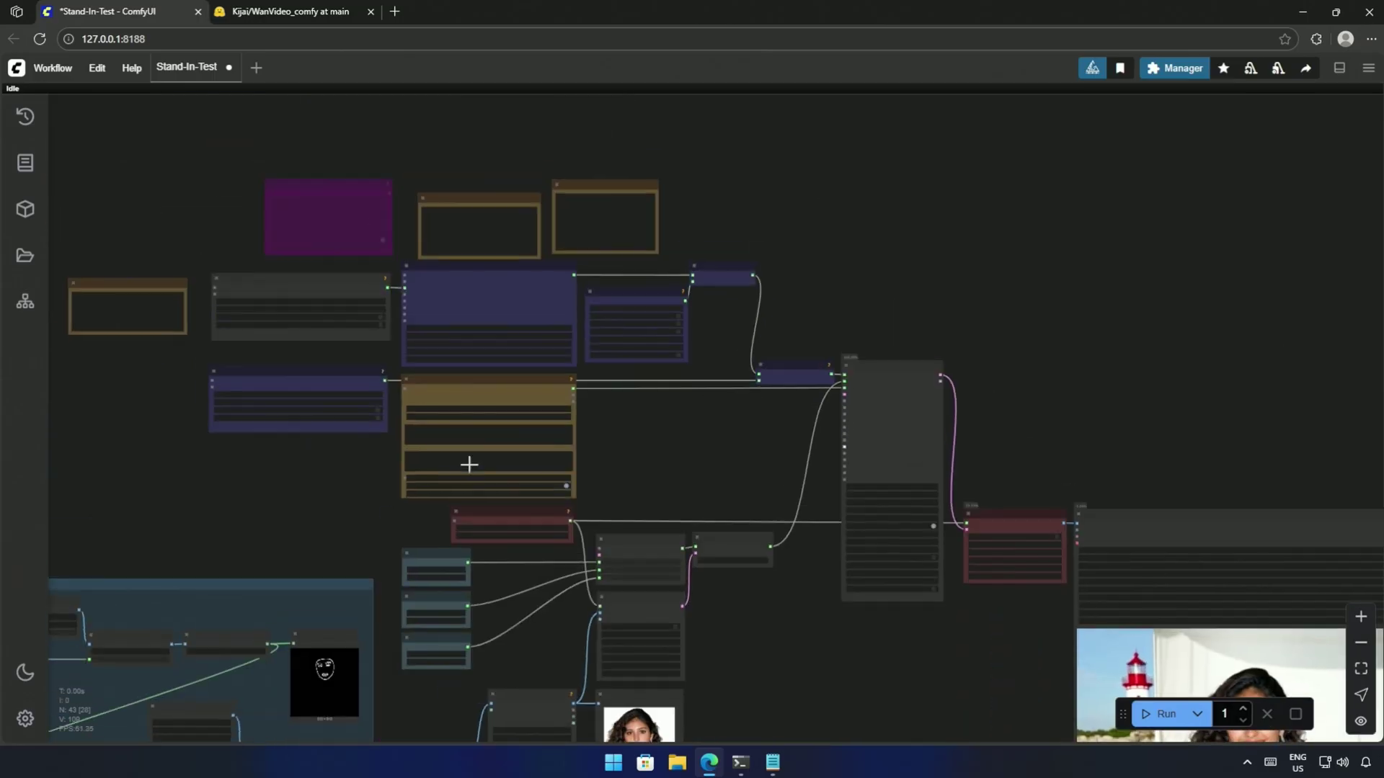
scroll(490, 440, up, 4)
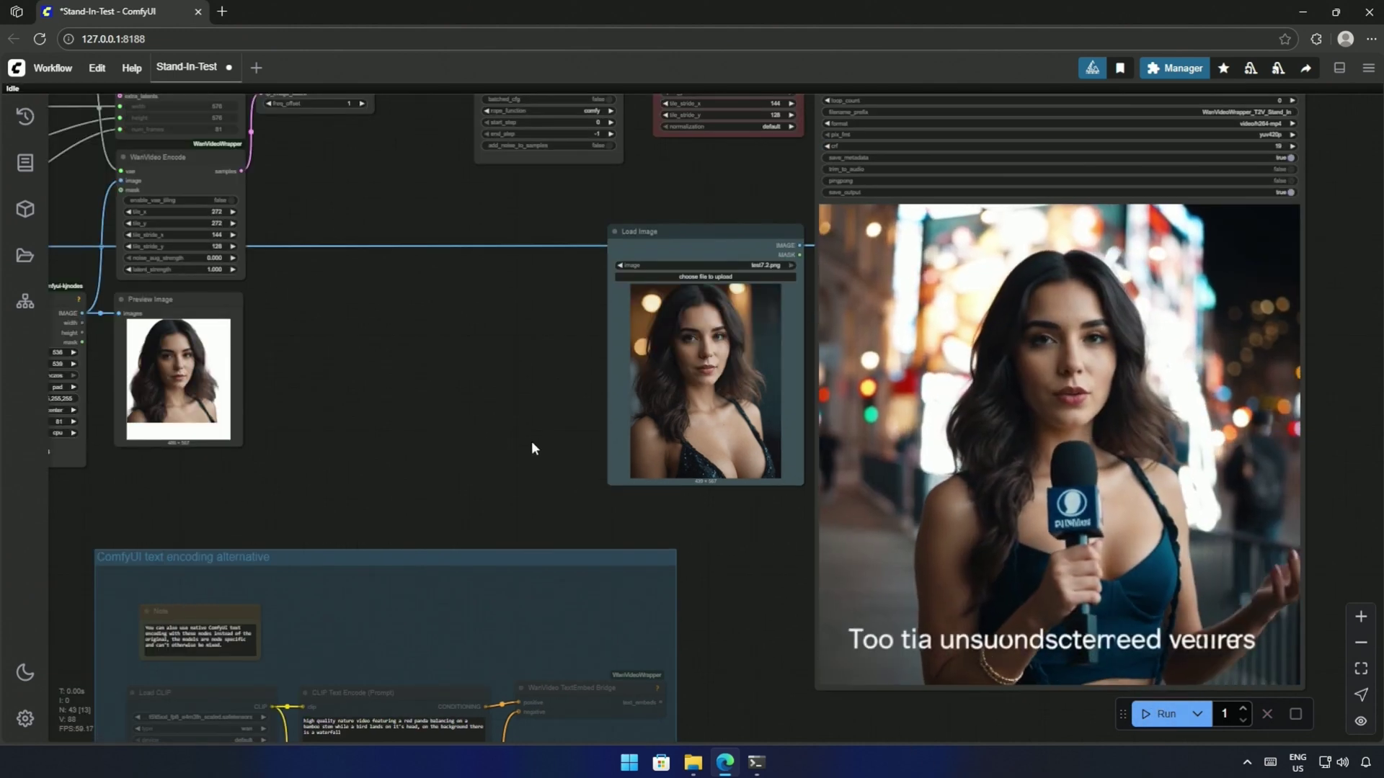
Compare the generated videos in the Video Combine node with their Load Image references, bringing the workflow in front of the console.
scroll(533, 447, down, 3)
scroll(542, 460, up, 2)
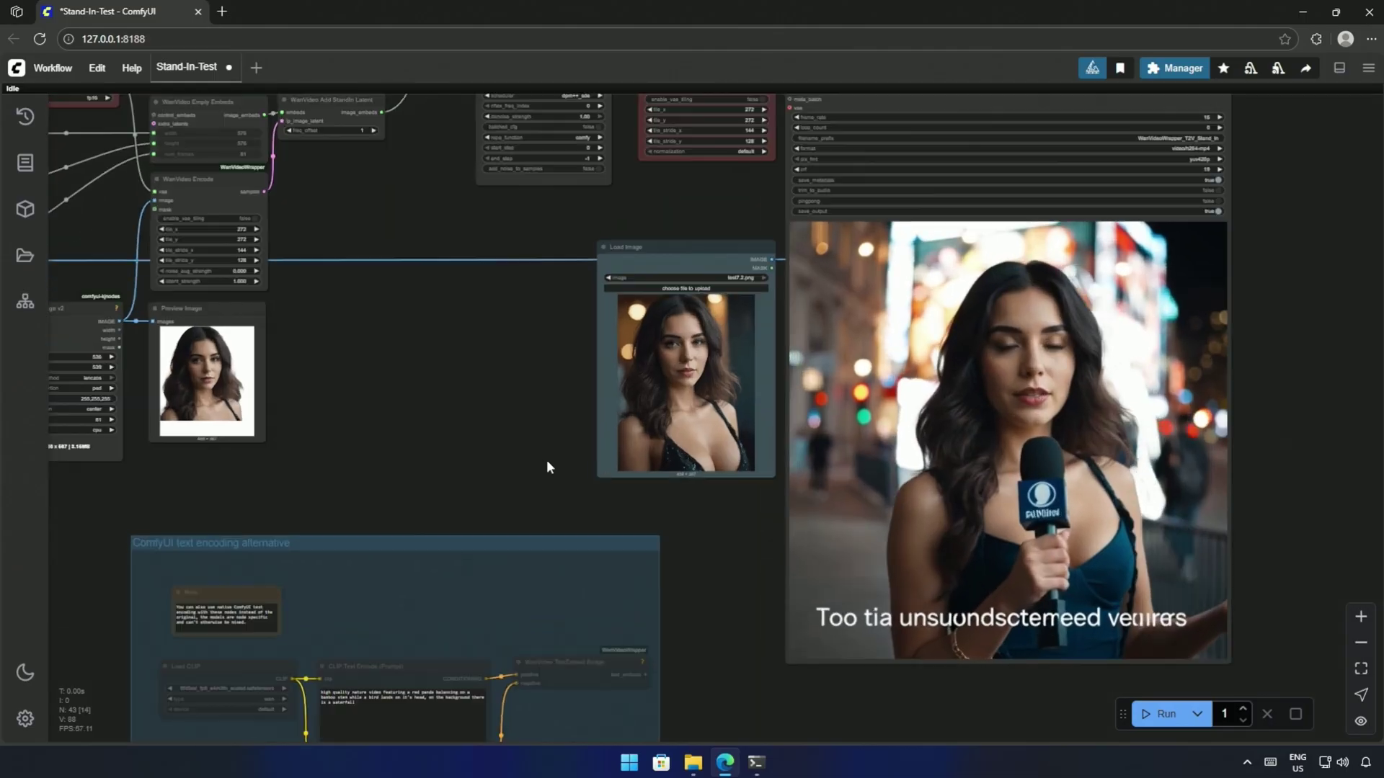
drag(547, 460, 488, 454)
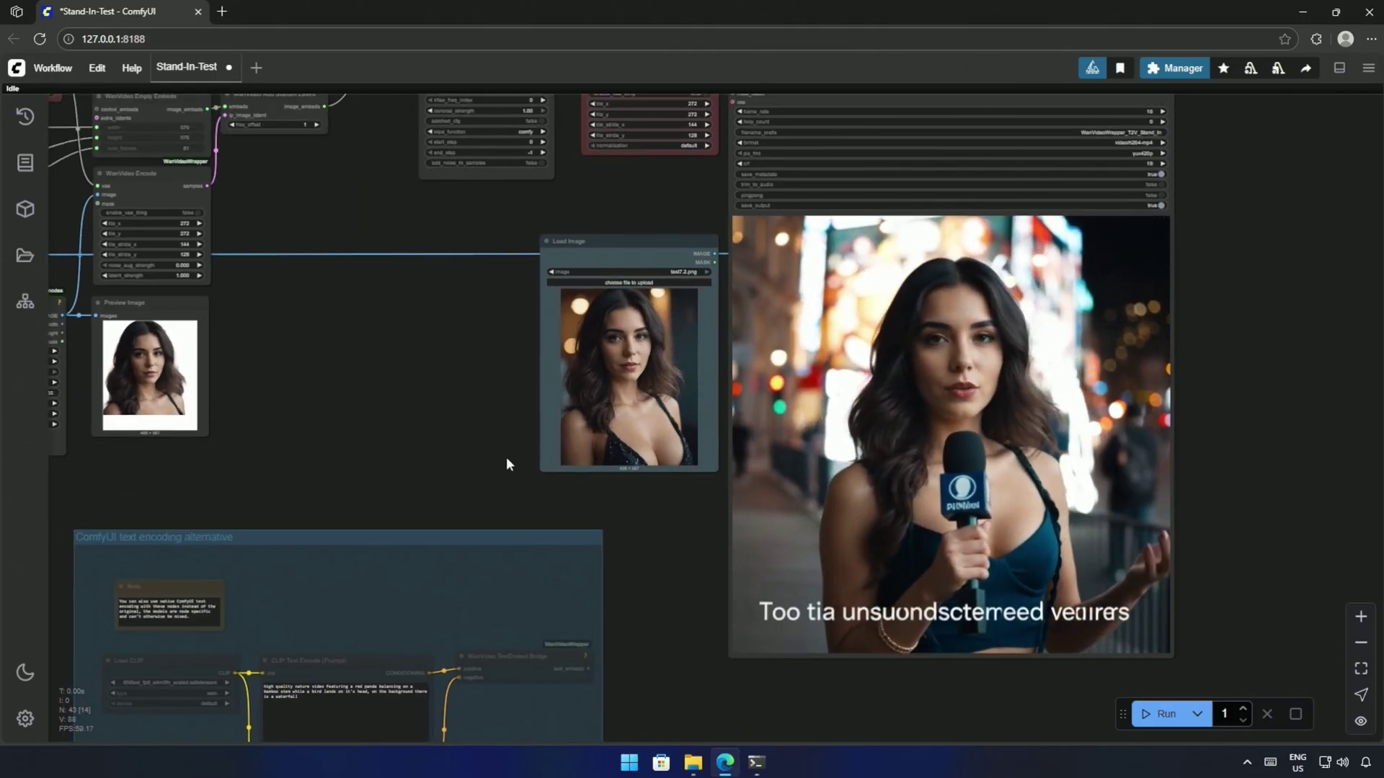
scroll(506, 457, up, 1)
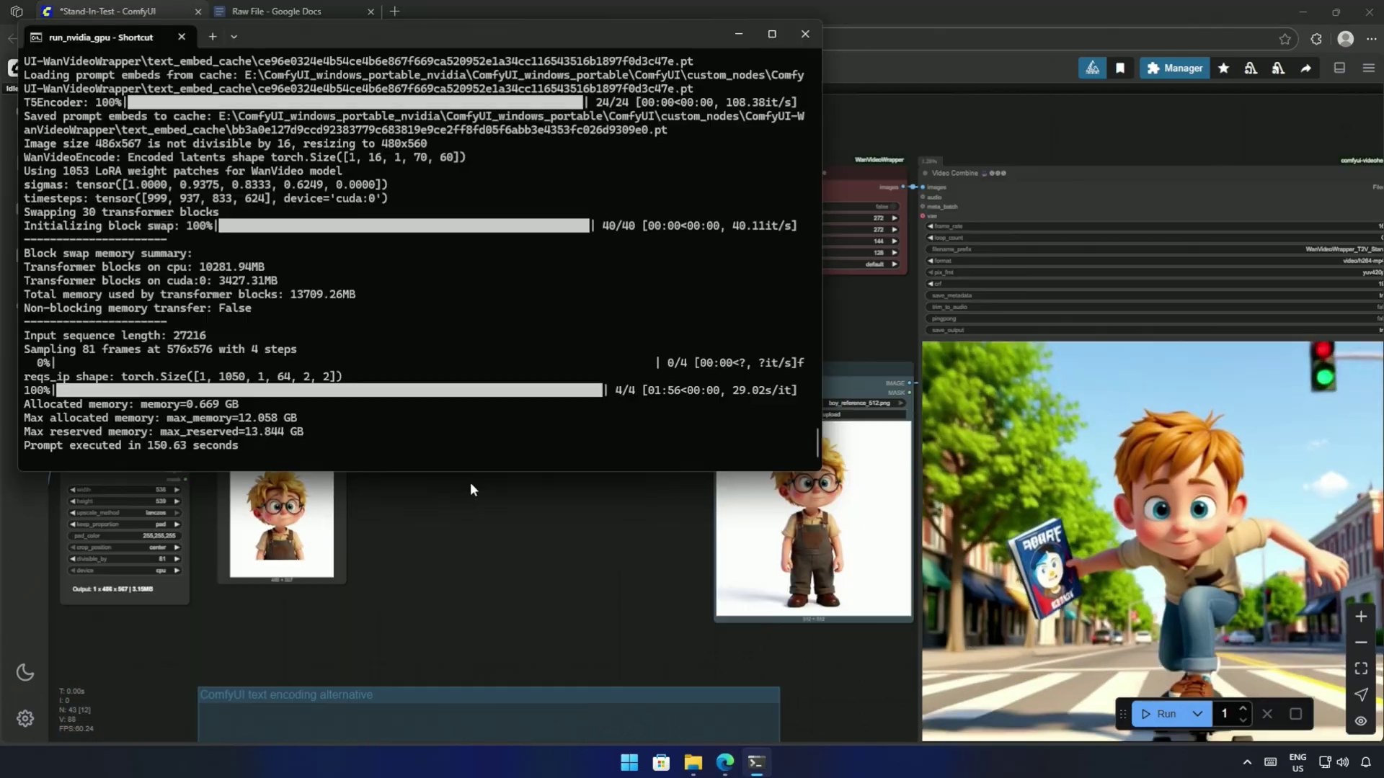
click(616, 534)
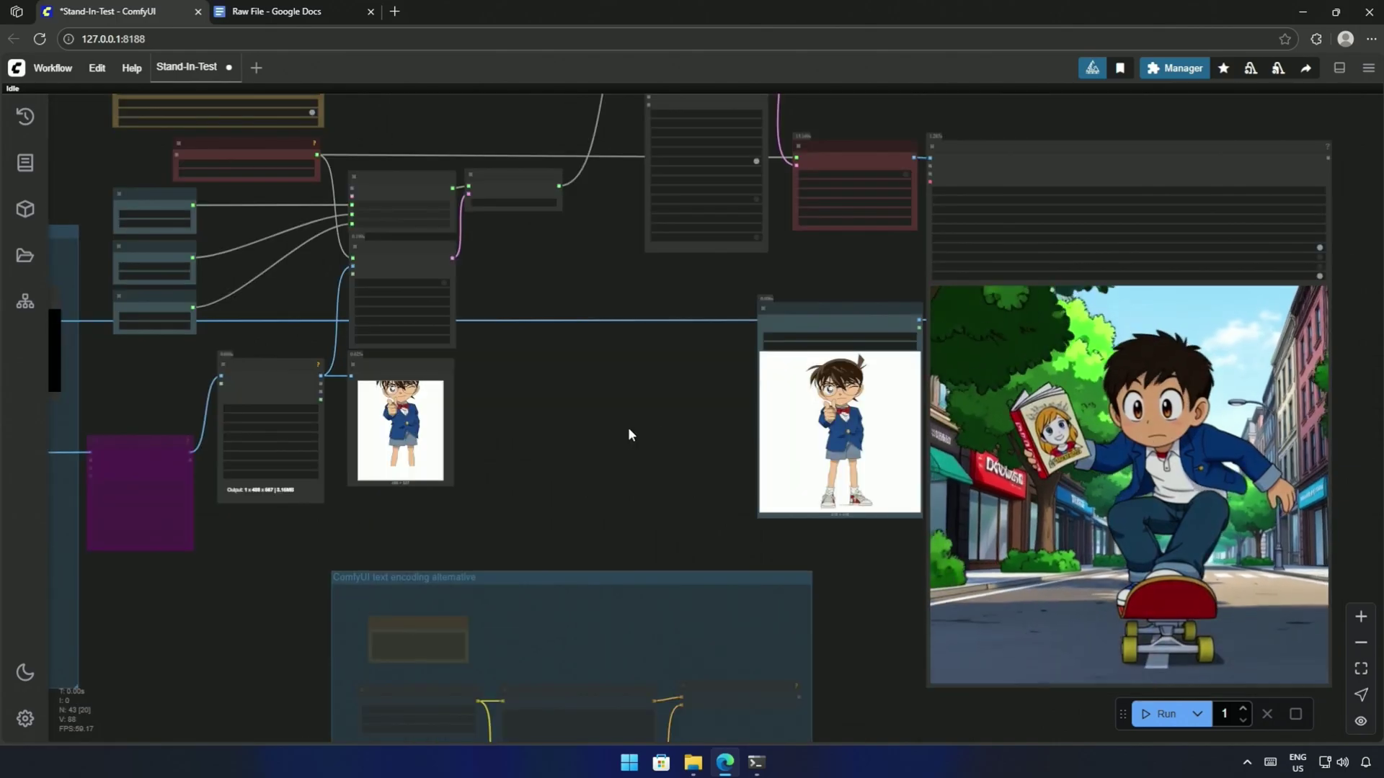
scroll(665, 406, up, 1)
scroll(665, 405, up, 1)
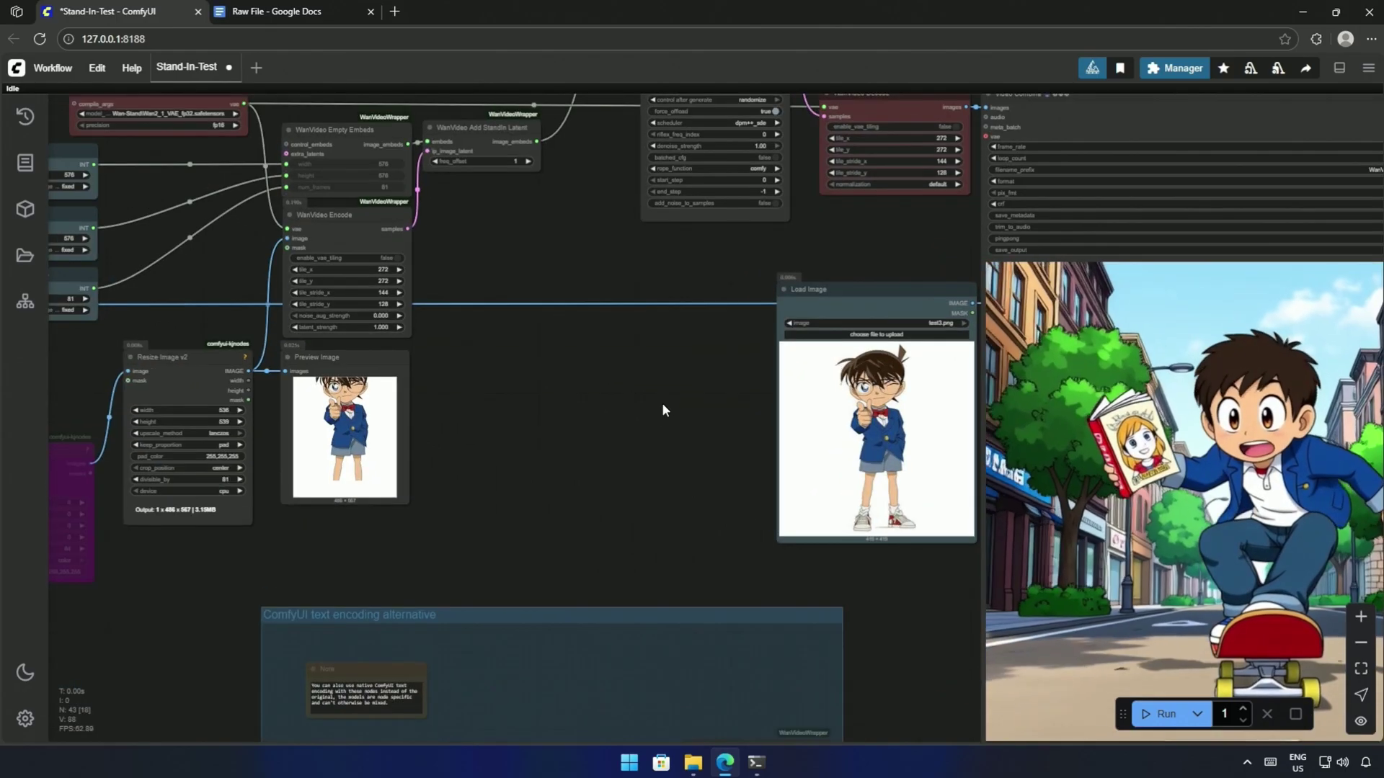
drag(661, 408, 503, 347)
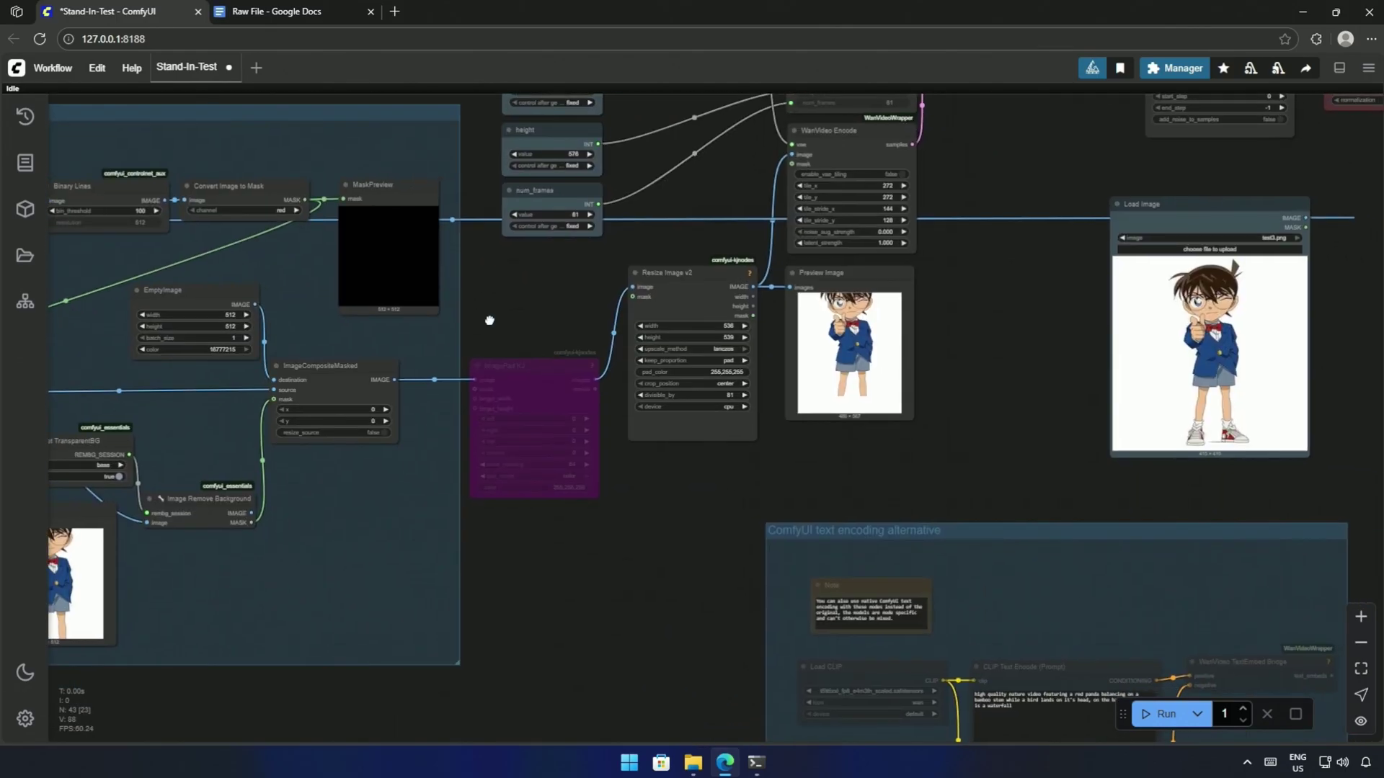
drag(488, 318, 840, 426)
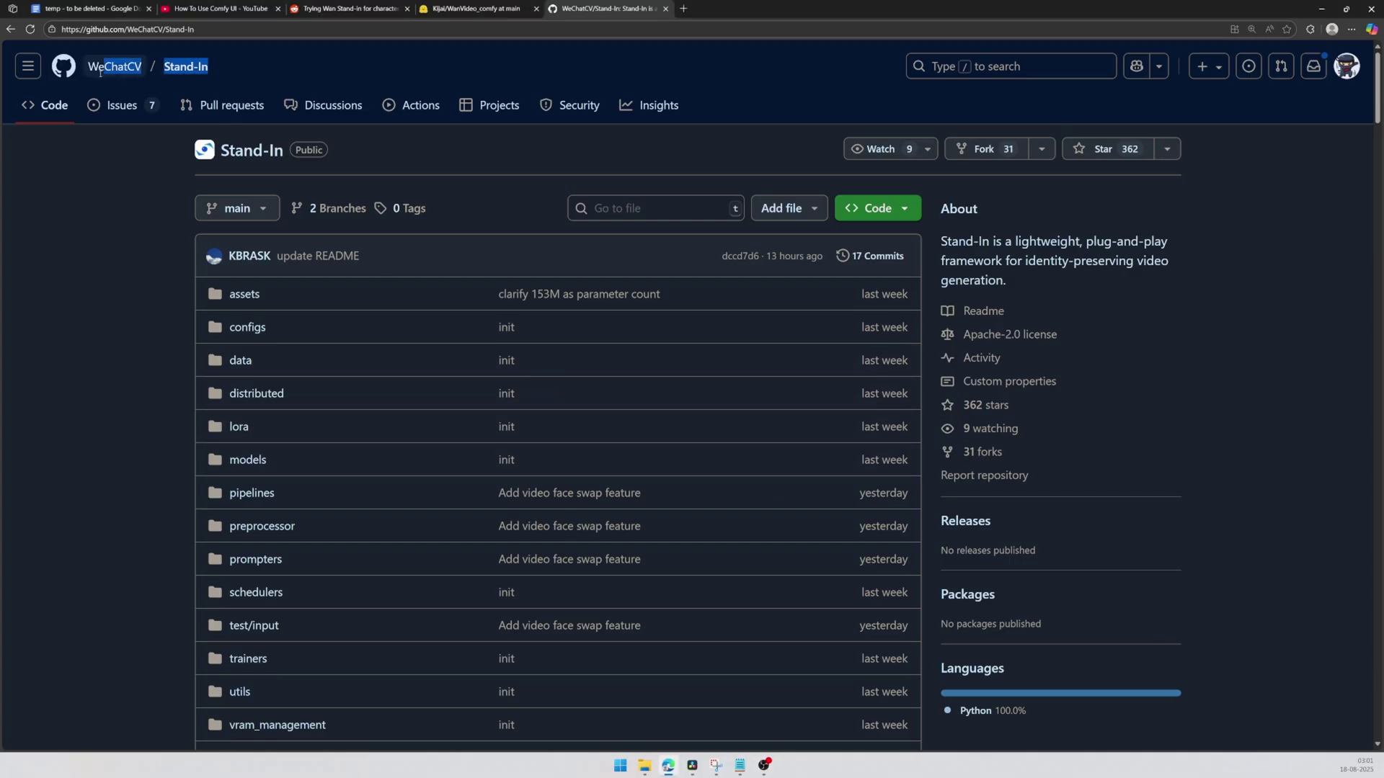
Read the WeChatCV/Stand-In GitHub repository's README, highlighting the repository name and the News entry about the experimental face swapping feature.
drag(210, 67, 78, 72)
click(98, 252)
scroll(108, 274, down, 6)
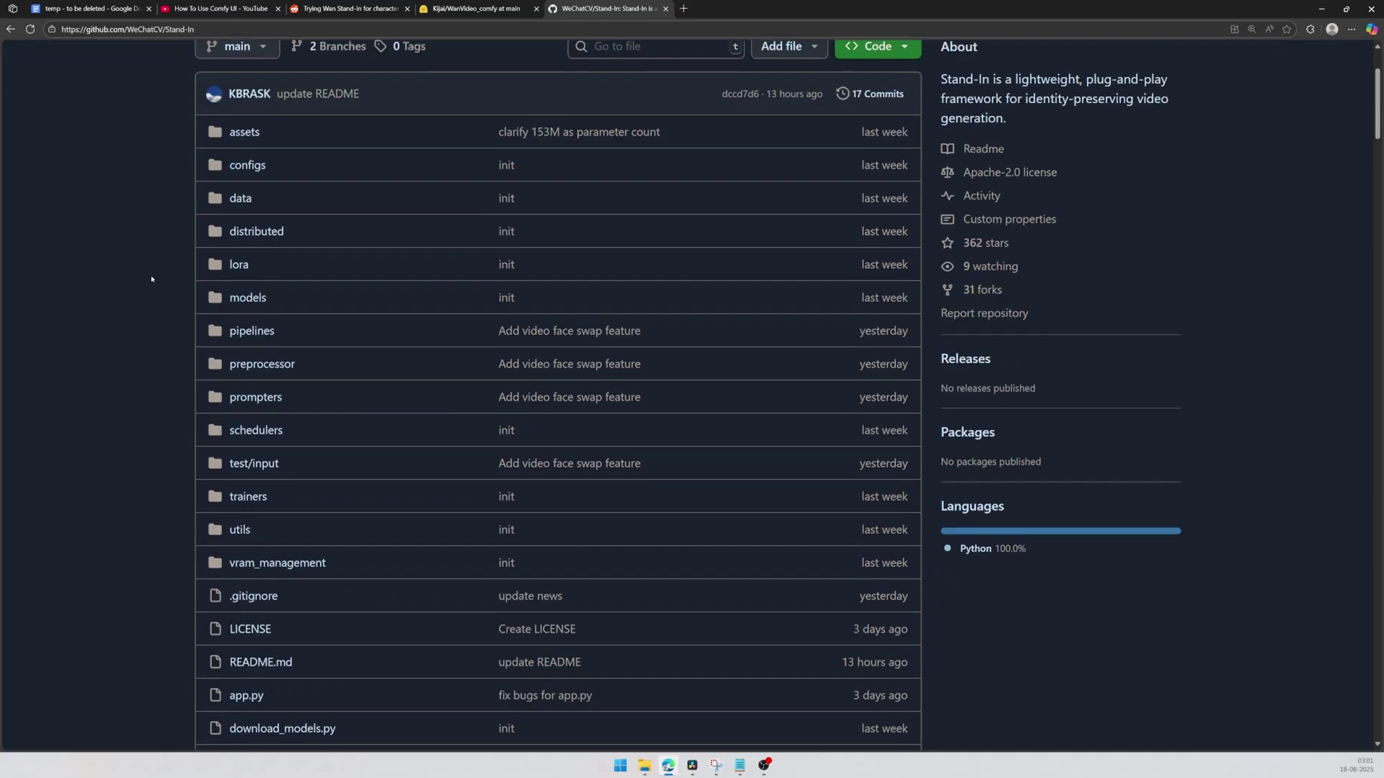
scroll(140, 308, down, 7)
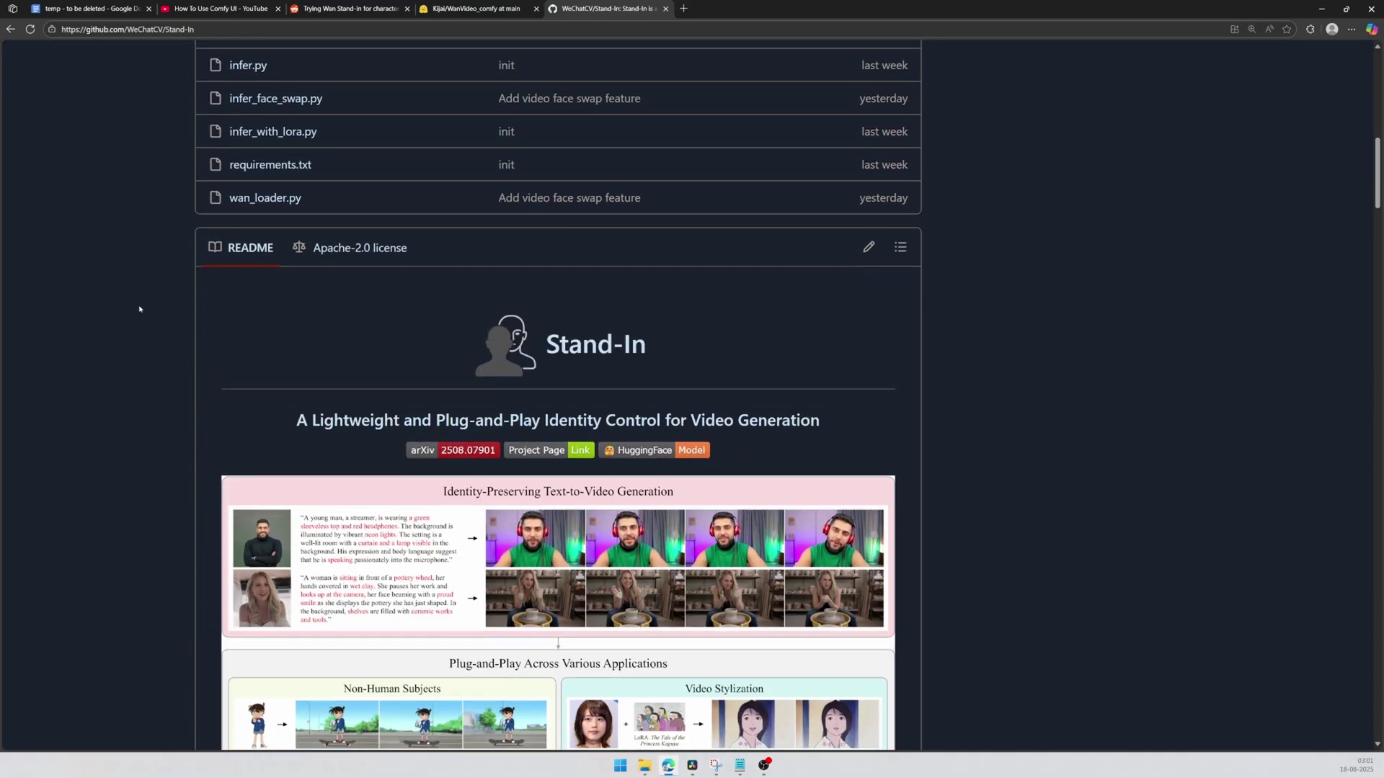
scroll(139, 308, down, 7)
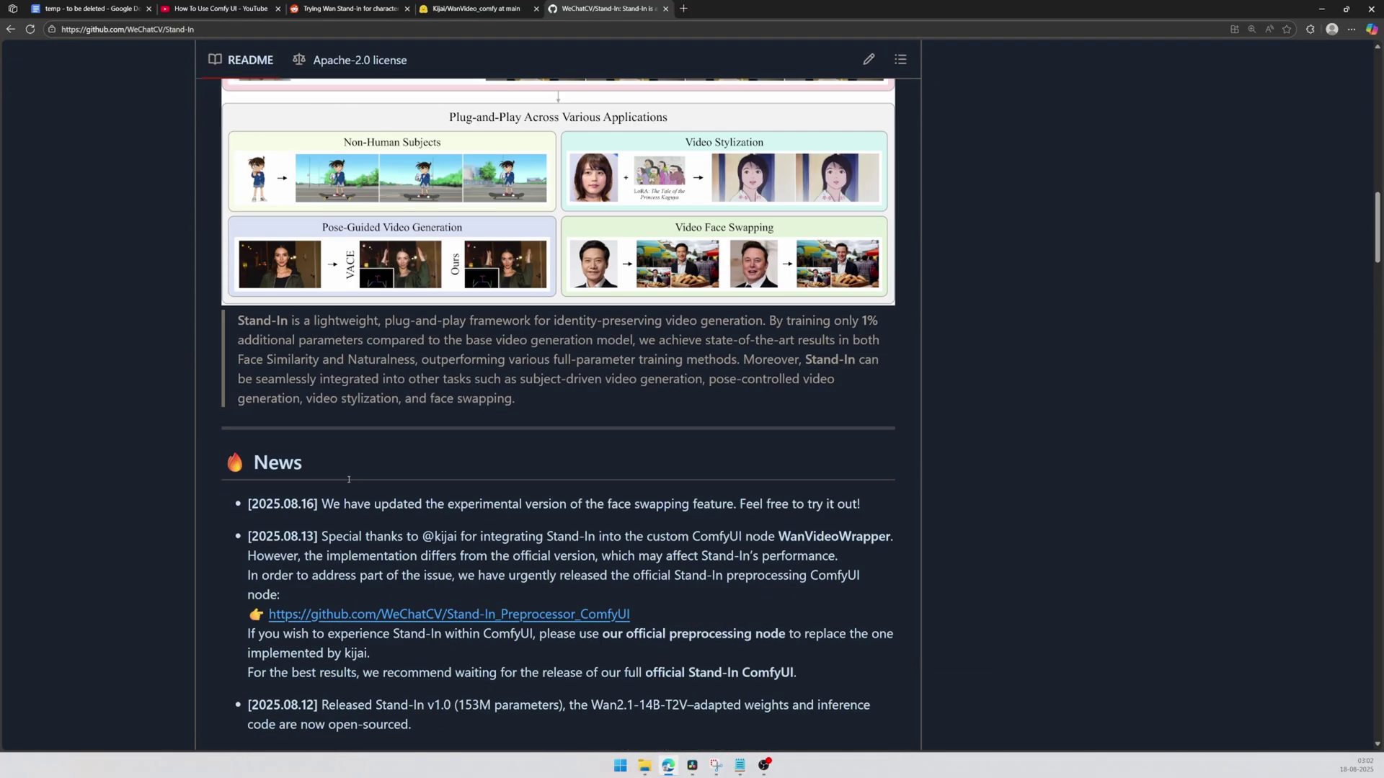
drag(455, 450, 888, 453)
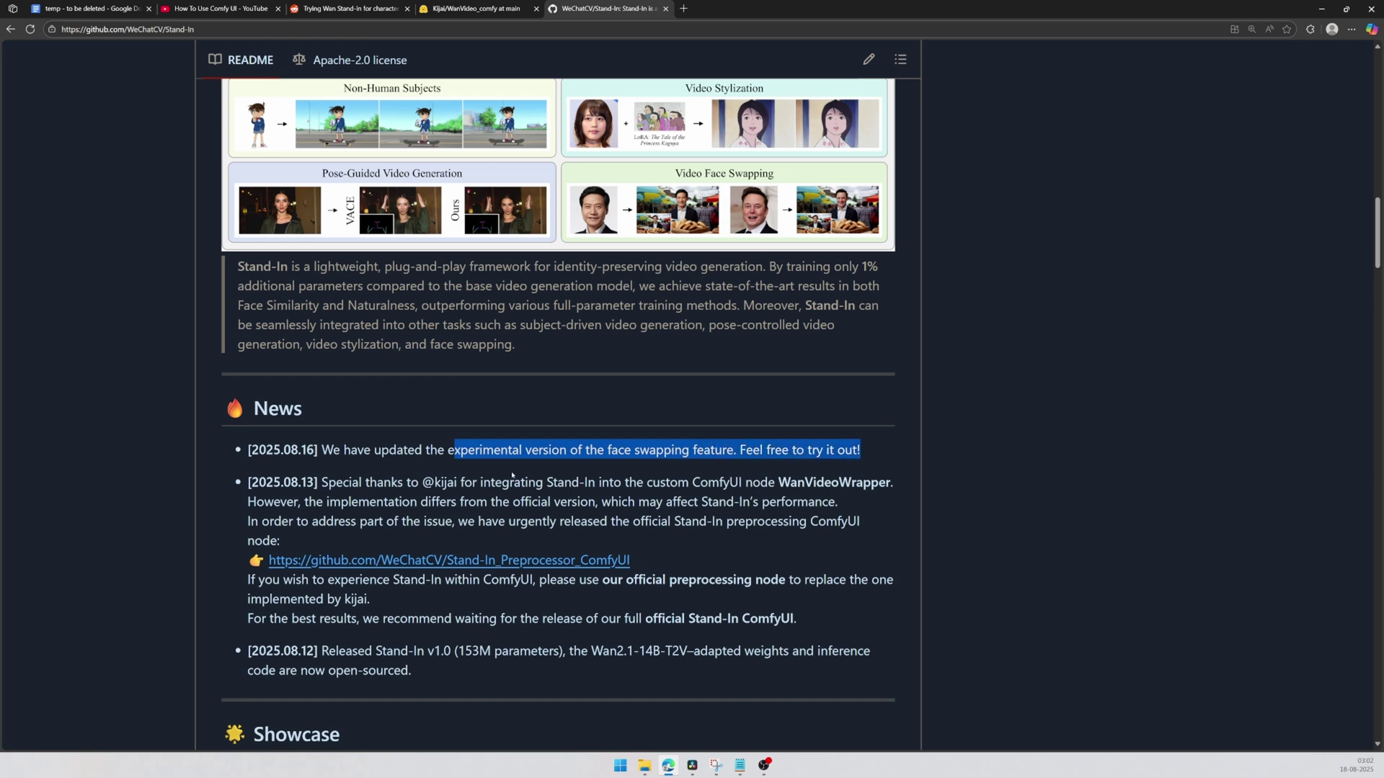
click(512, 475)
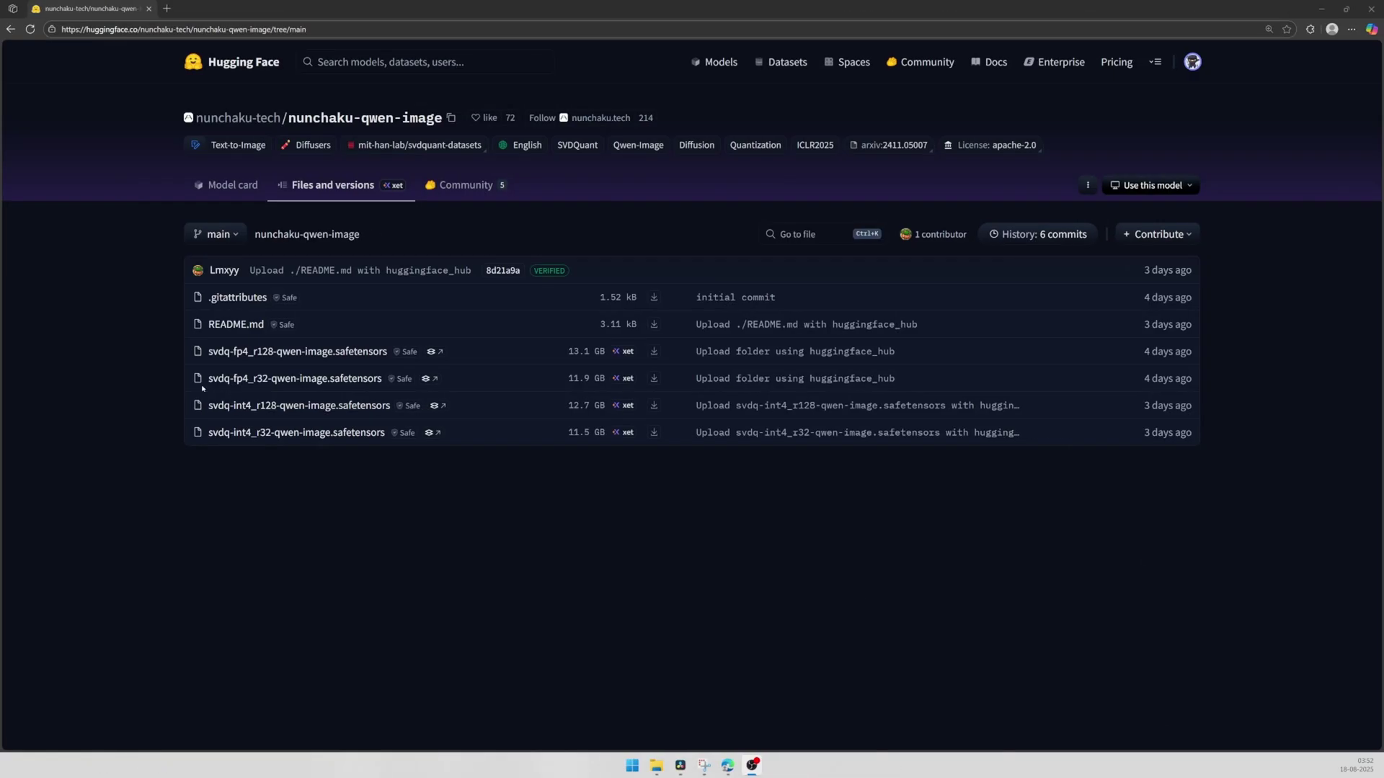
Review the nunchaku-qwen-image repository on Hugging Face, highlighting its name and the four svdq safetensors files.
drag(181, 117, 448, 121)
click(147, 399)
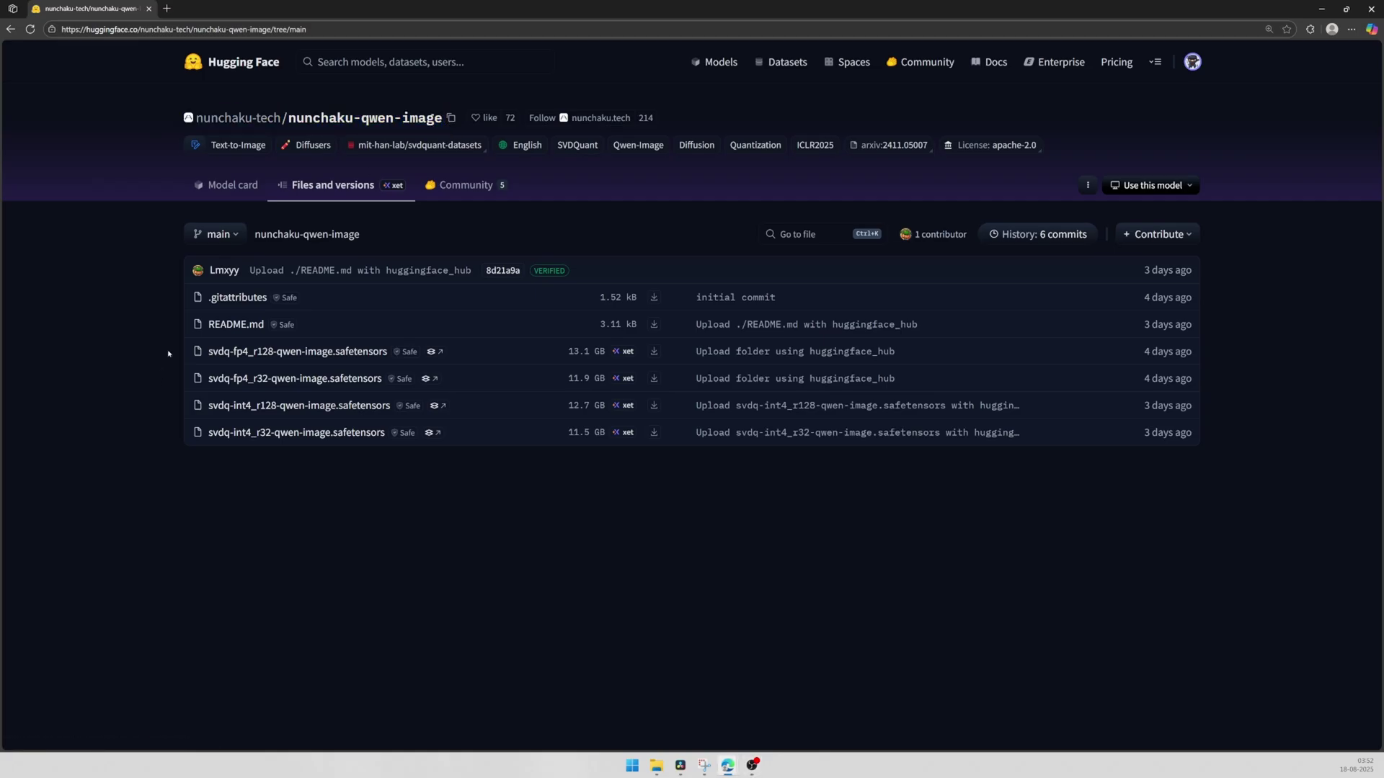
drag(167, 353, 1198, 450)
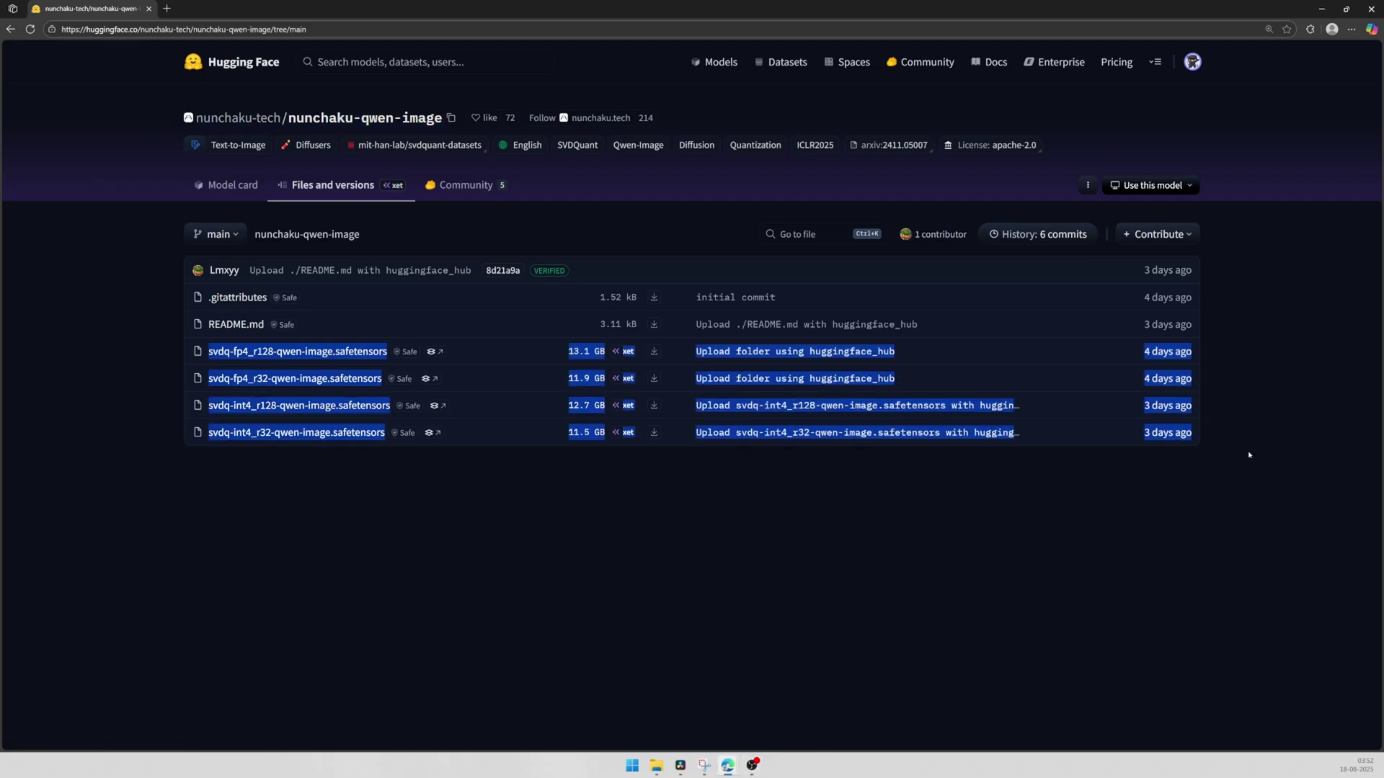
click(628, 511)
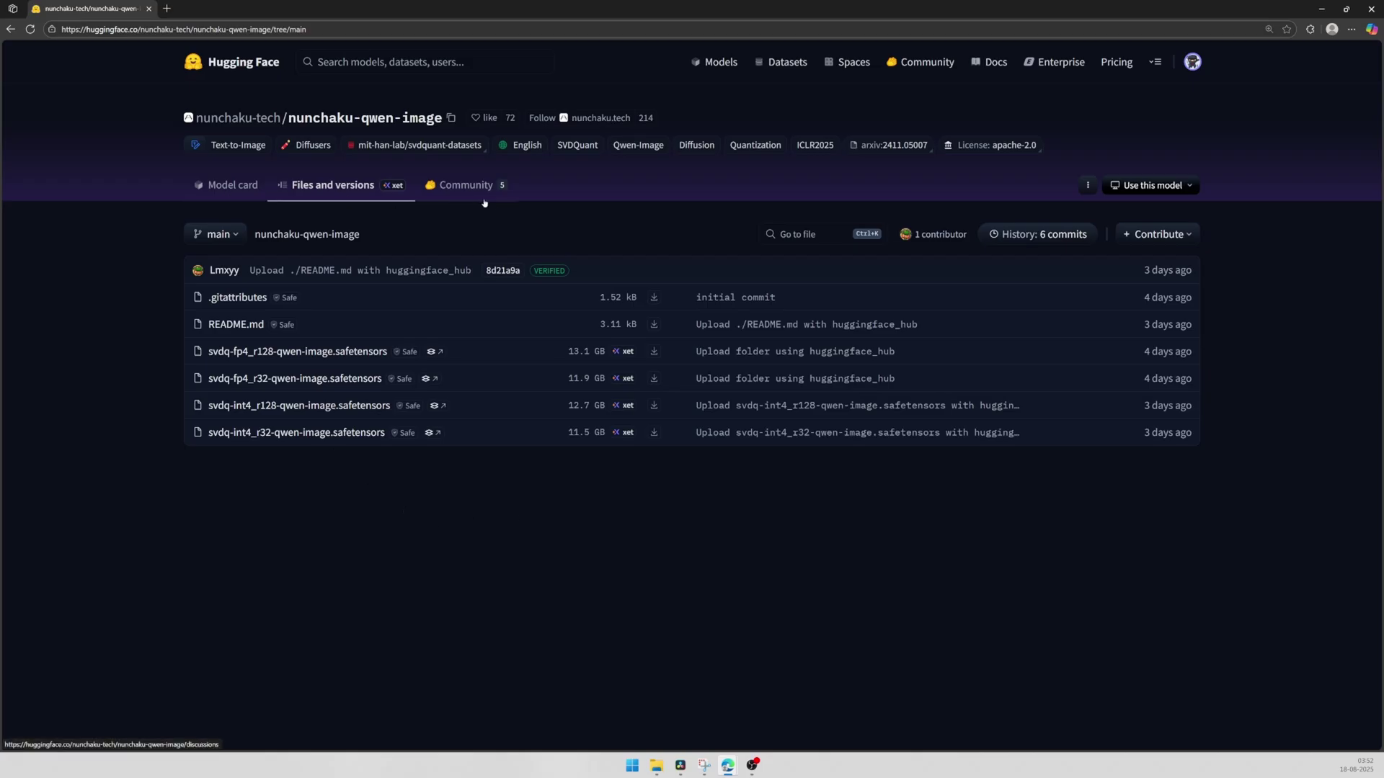
Open the nunchaku-qwen-image model card and read its sample images, model files, usage and performance sections.
click(212, 202)
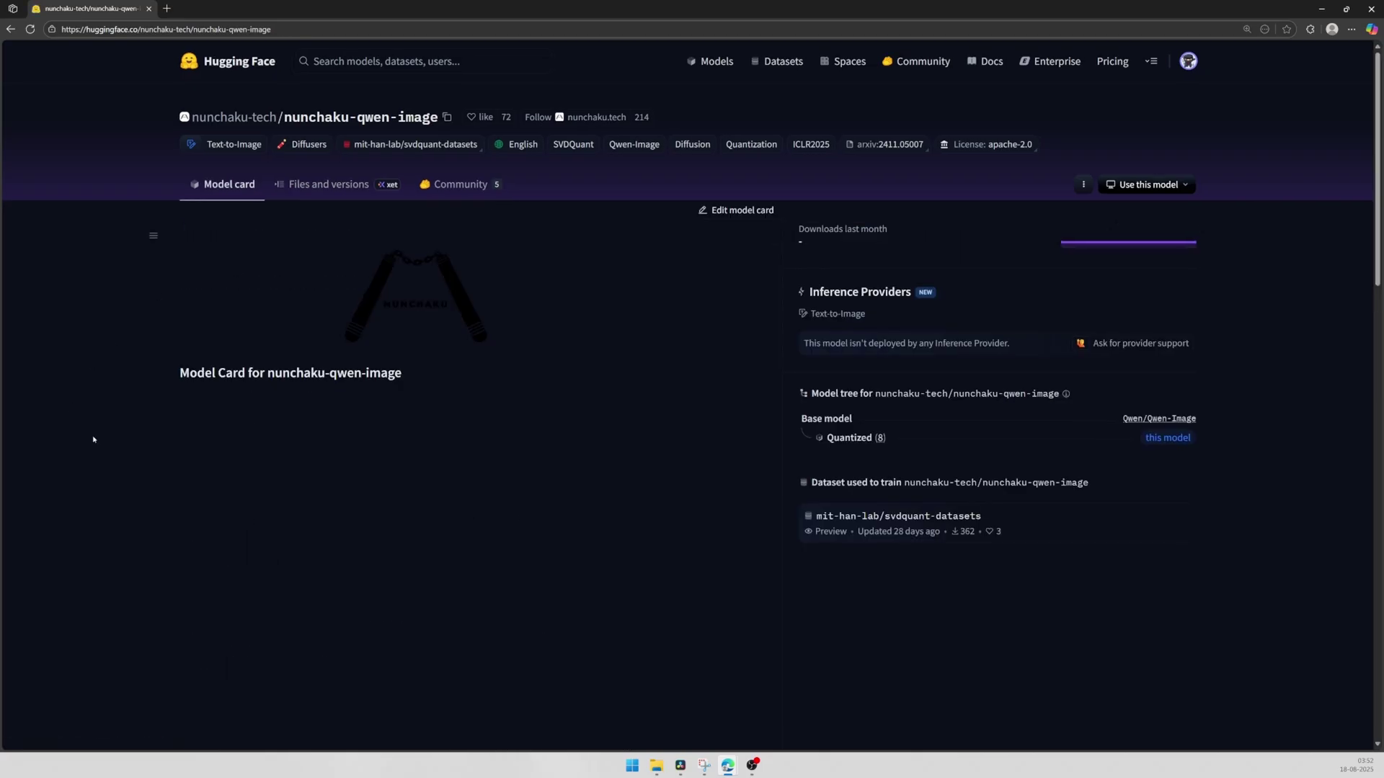
scroll(93, 435, down, 4)
scroll(93, 437, down, 2)
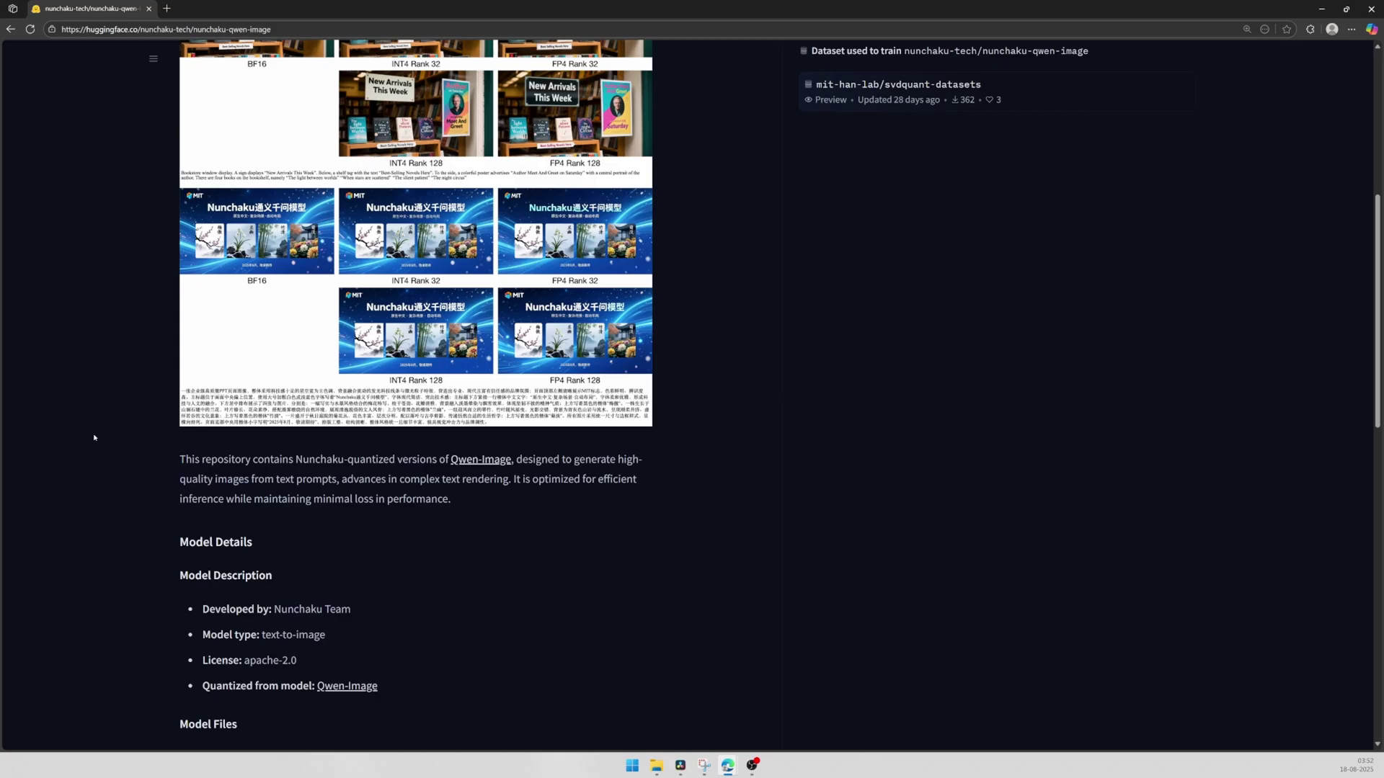
scroll(94, 437, down, 7)
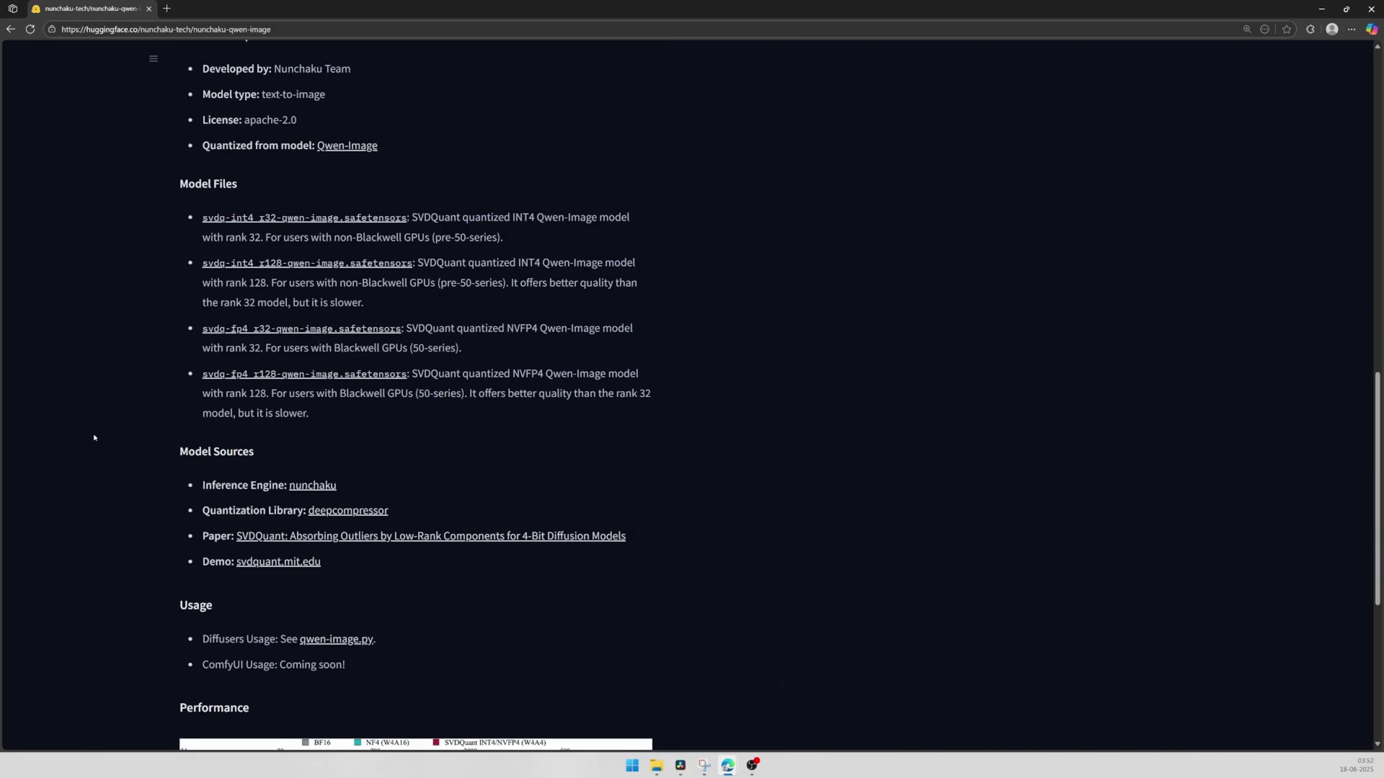
scroll(94, 438, down, 3)
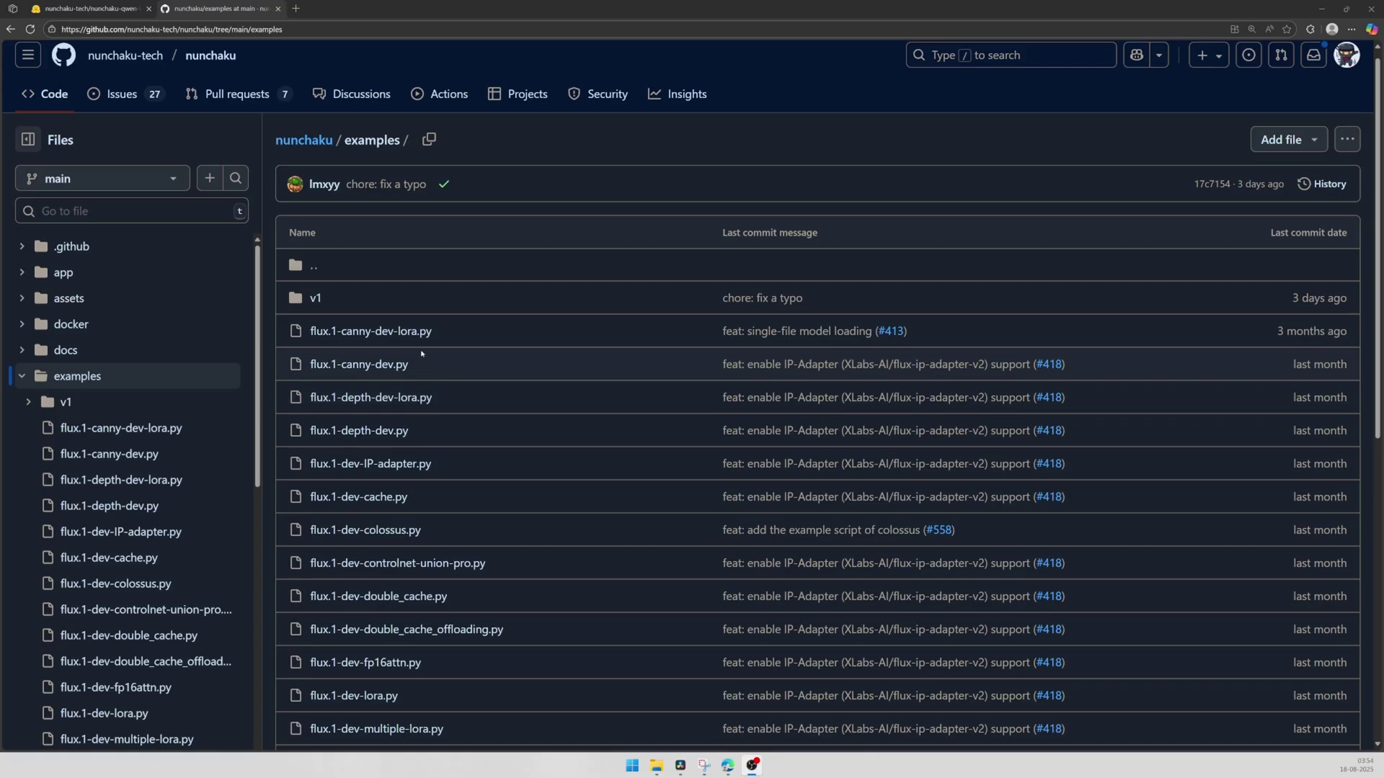
Look through the list of example scripts in the nunchaku GitHub repository's examples folder.
scroll(422, 353, down, 3)
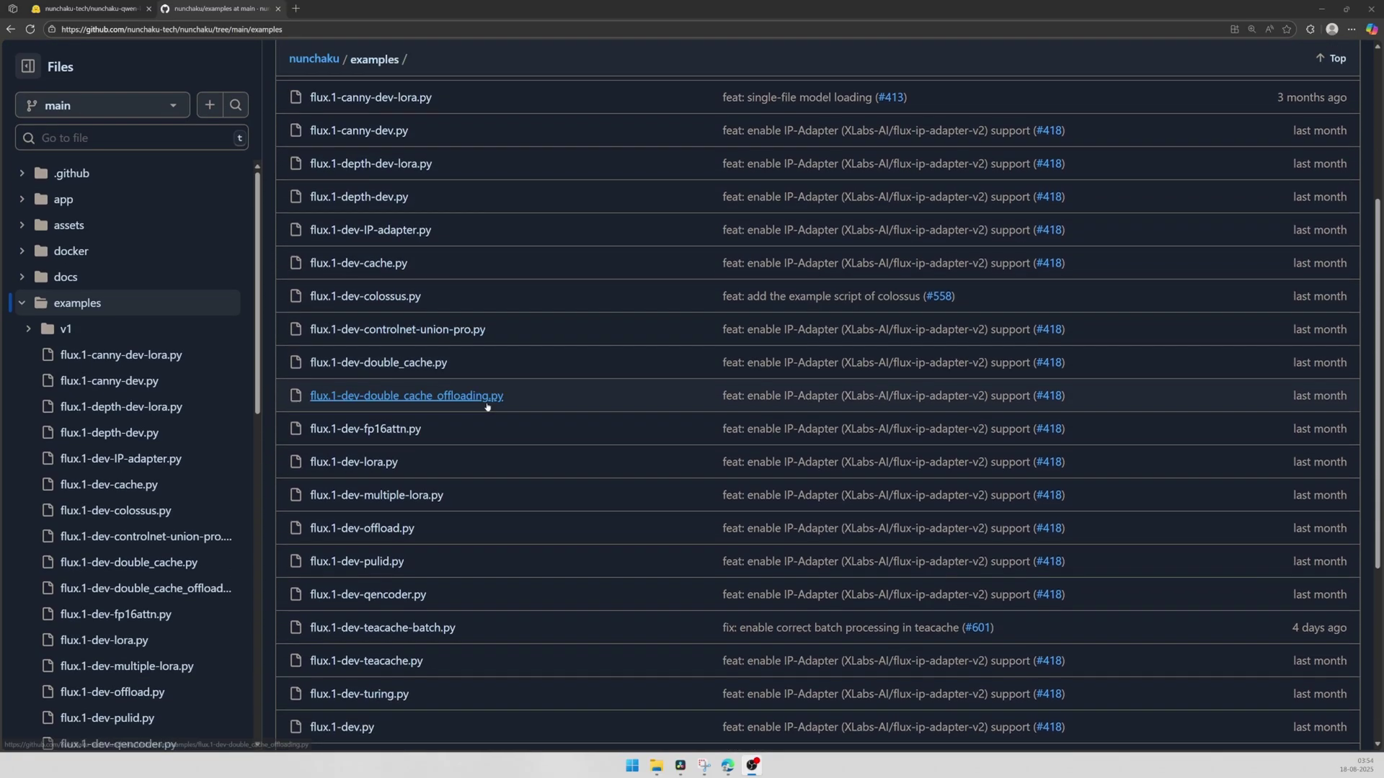
scroll(521, 439, down, 1)
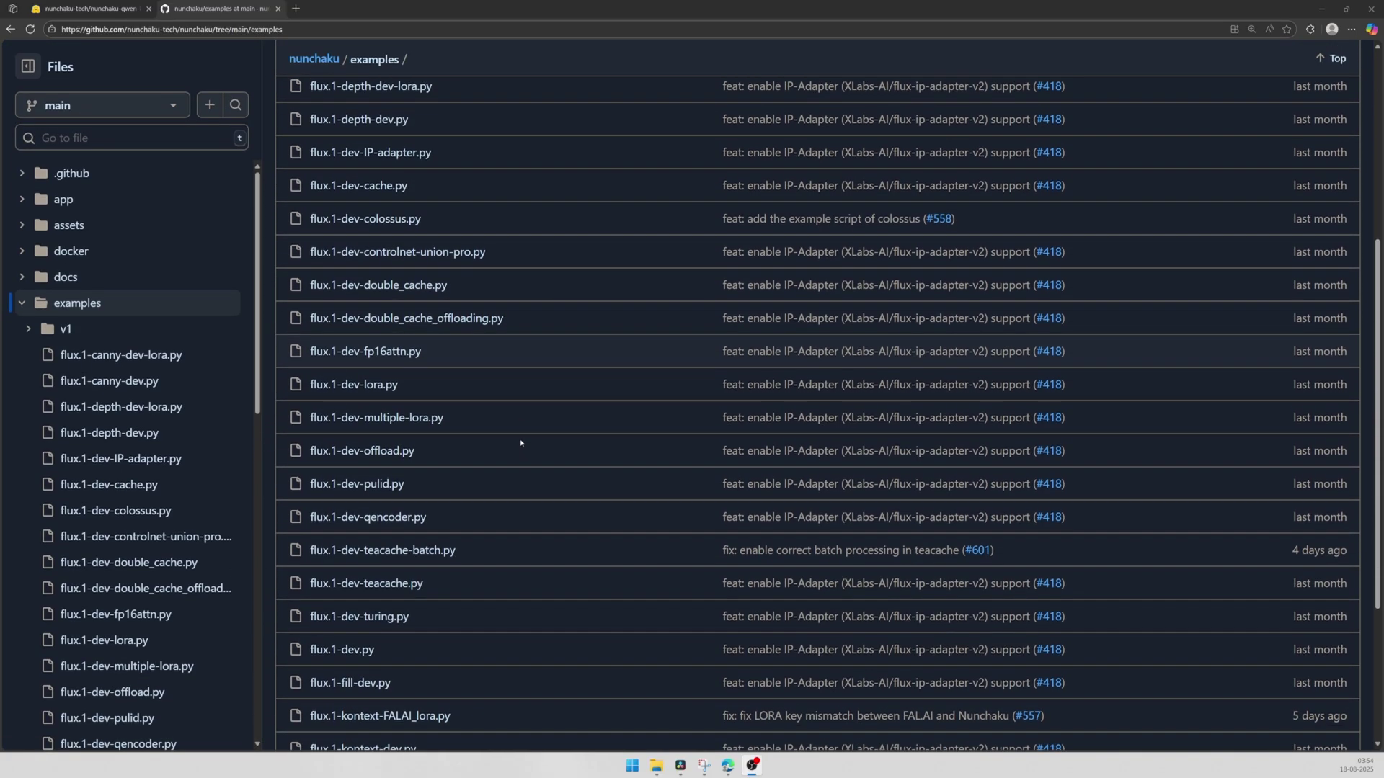
scroll(522, 443, down, 2)
scroll(521, 443, down, 2)
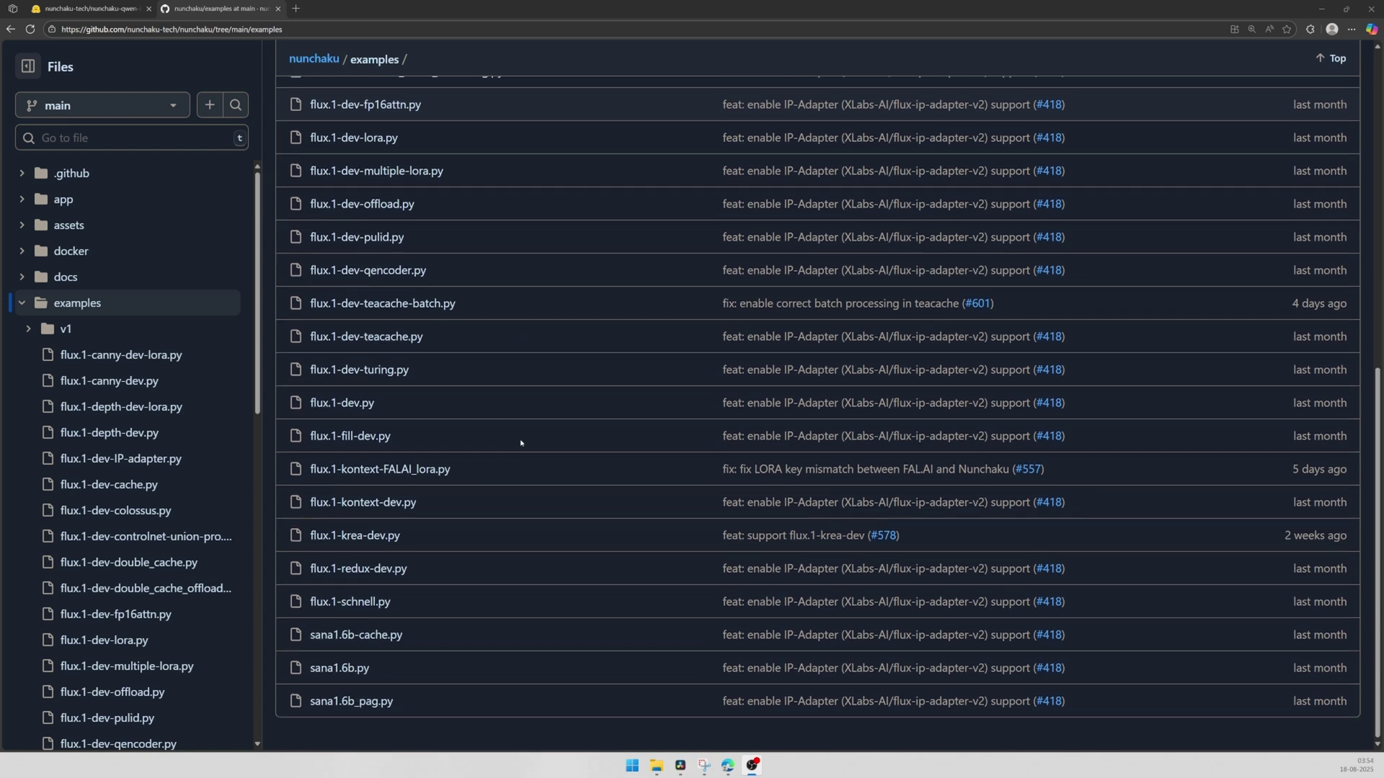
scroll(521, 443, up, 2)
scroll(521, 442, up, 3)
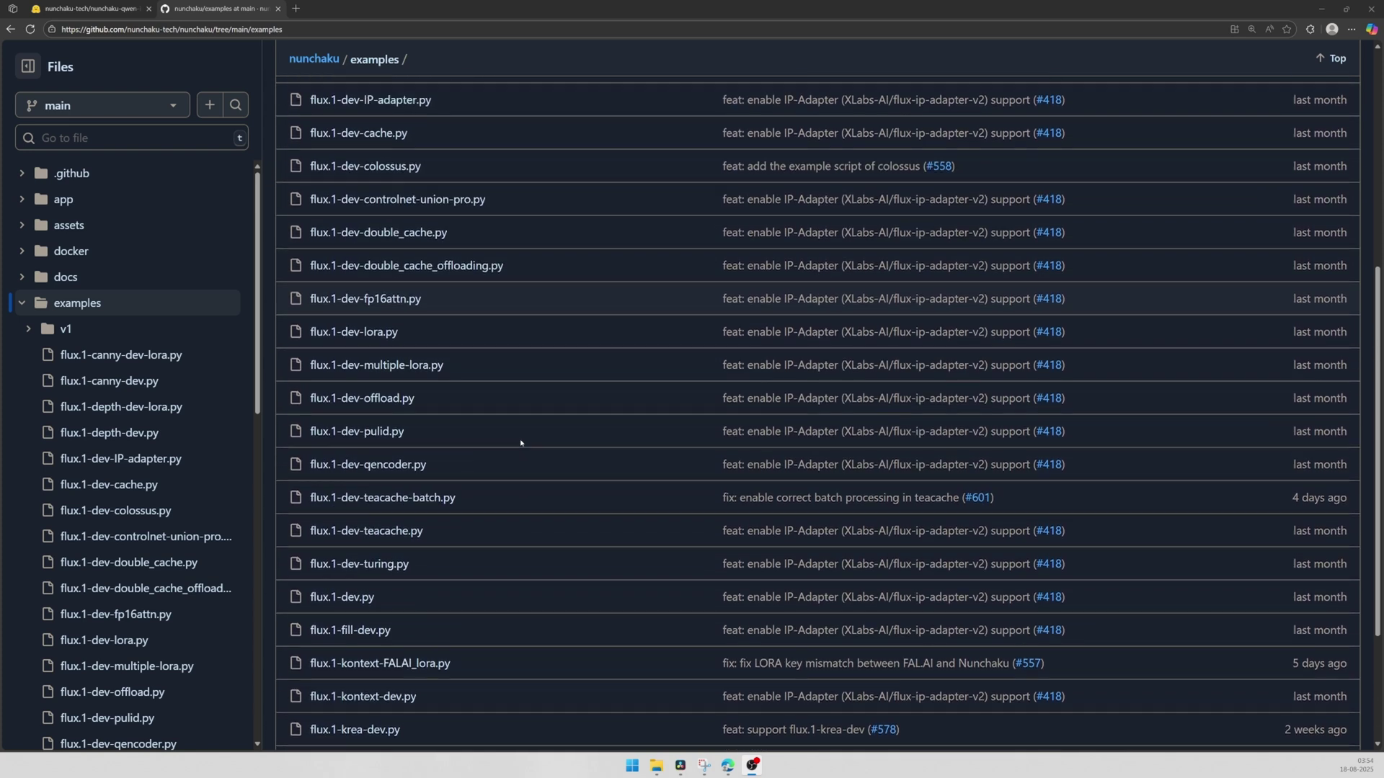
scroll(521, 443, up, 1)
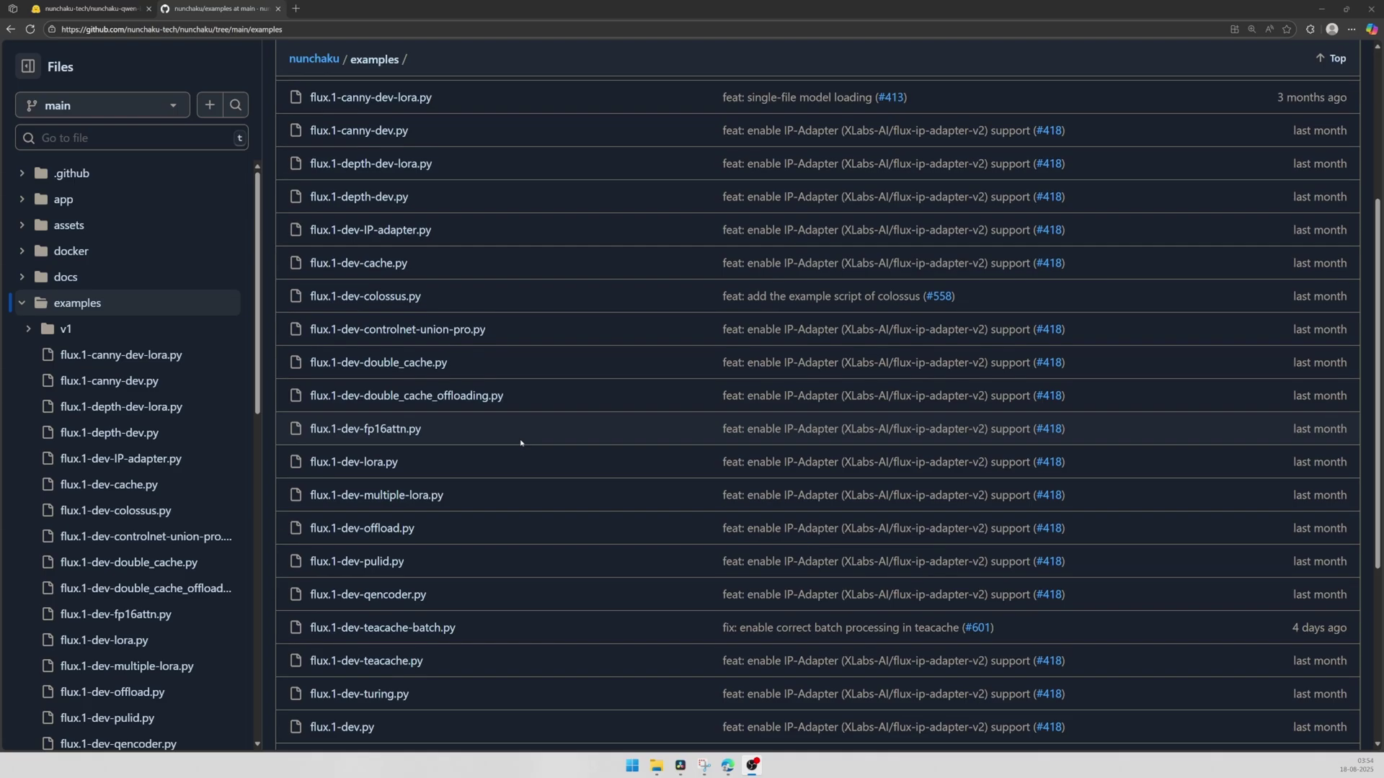
scroll(521, 443, up, 1)
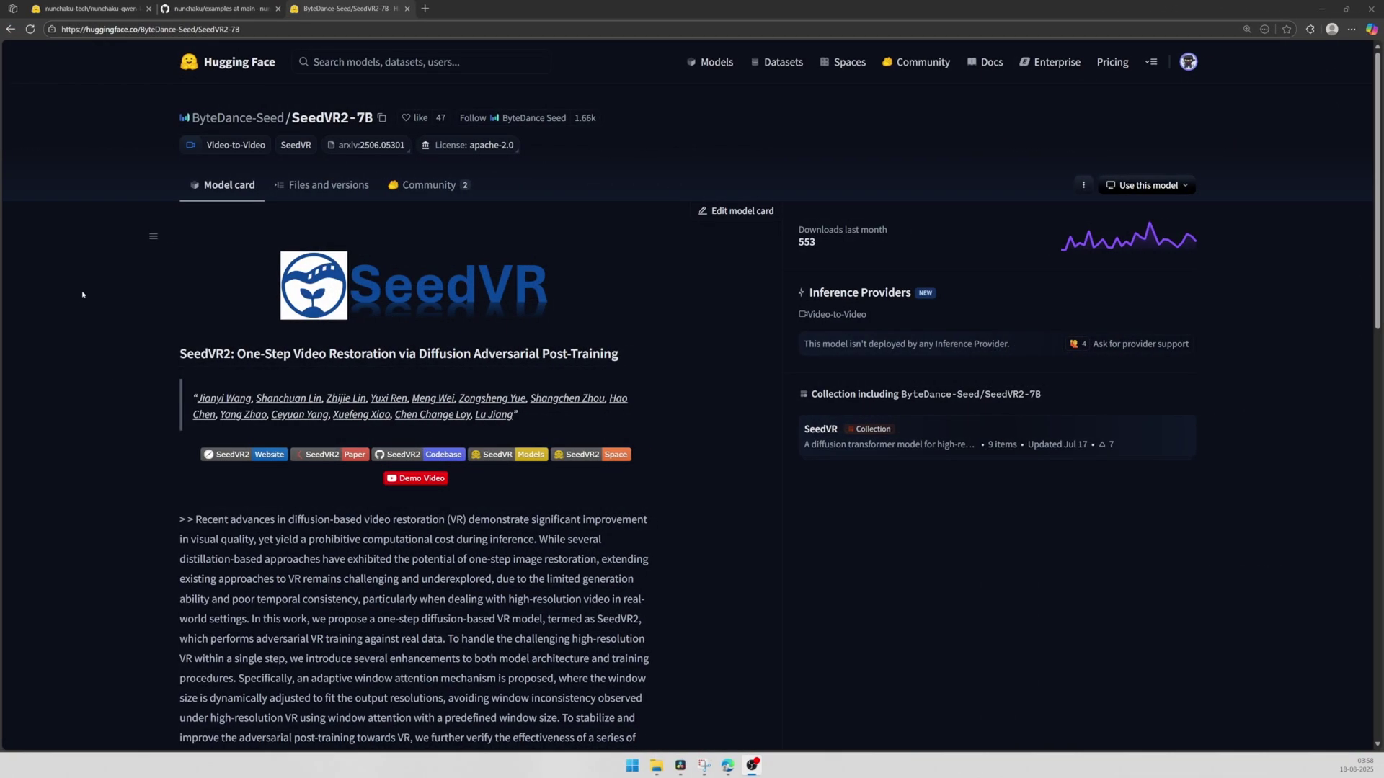
Read the ByteDance-Seed/SeedVR2-7B model card on Hugging Face, including its description, comparison images and limitations notice.
drag(171, 124, 374, 120)
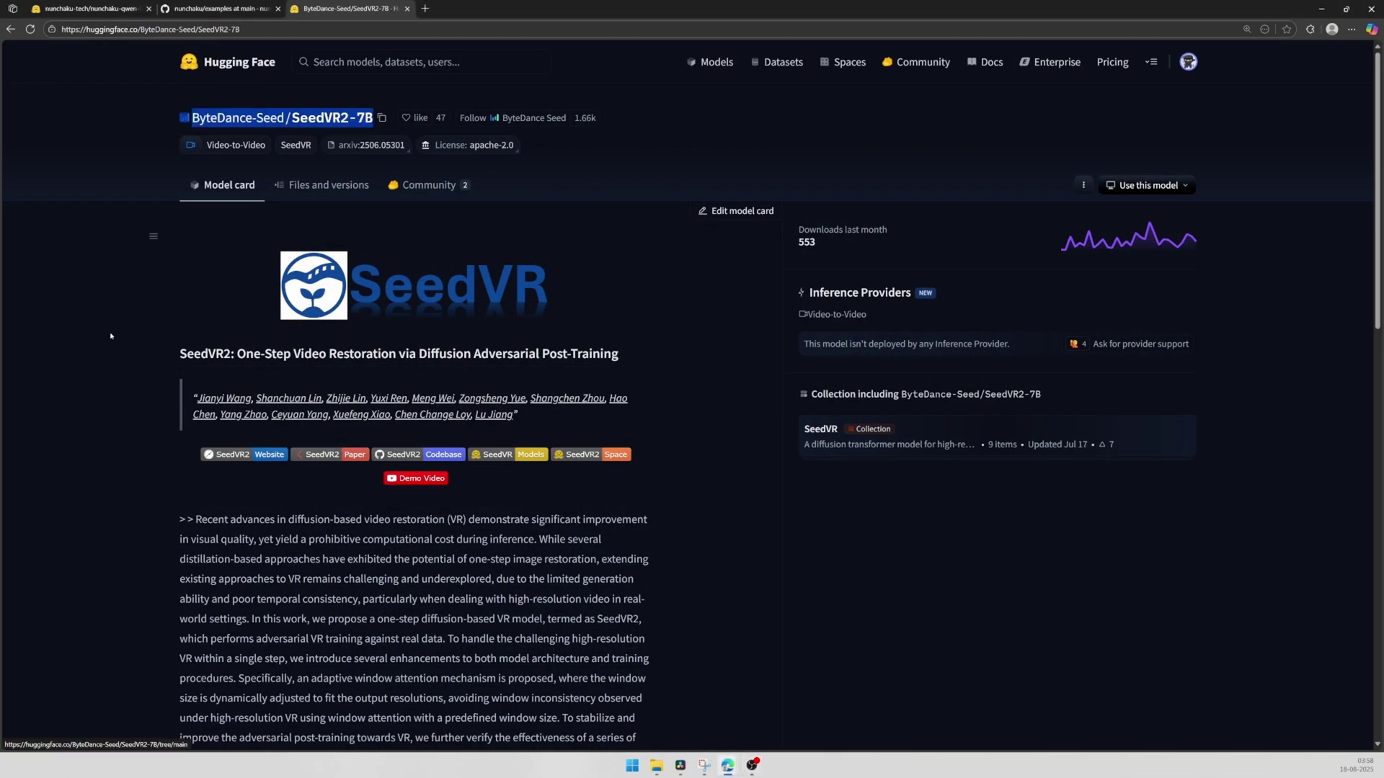
scroll(111, 337, down, 3)
scroll(111, 338, down, 2)
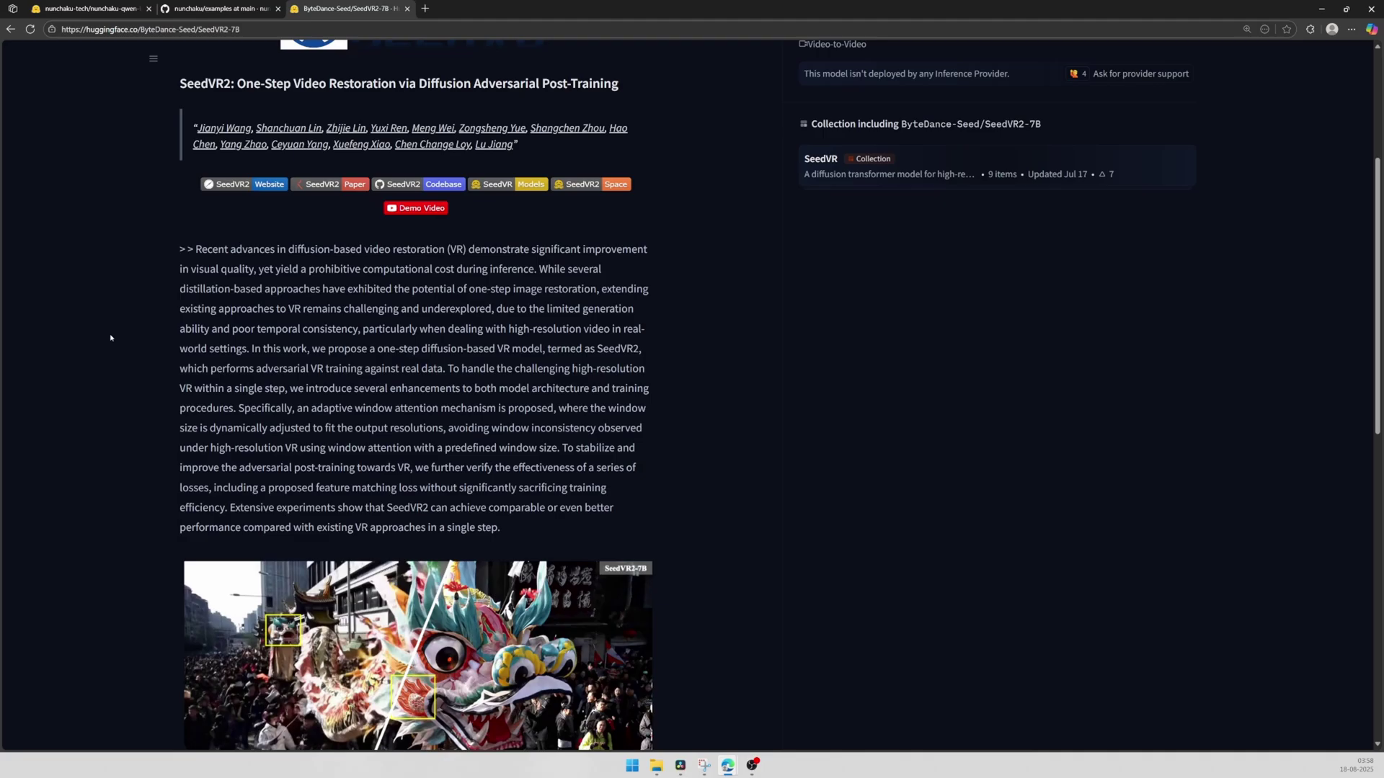
scroll(110, 337, down, 7)
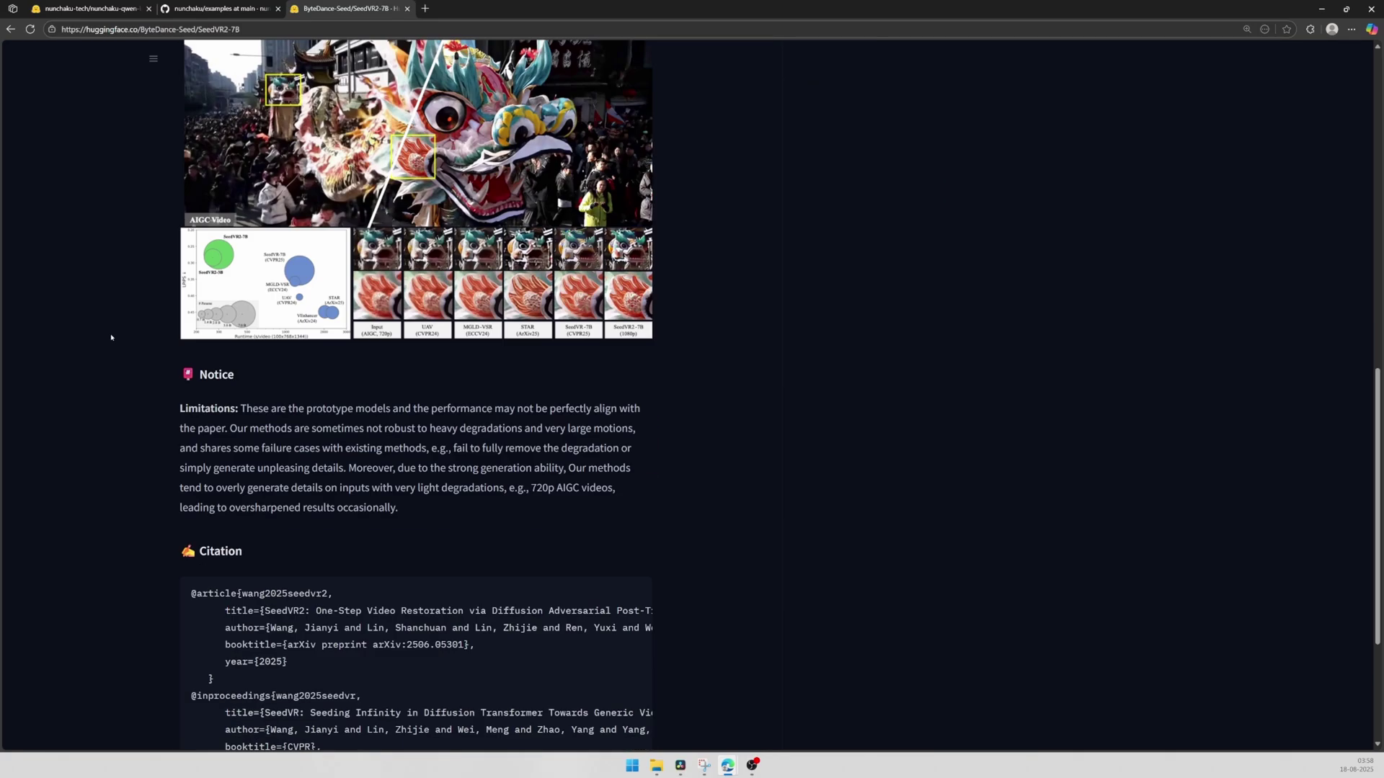
scroll(166, 346, up, 2)
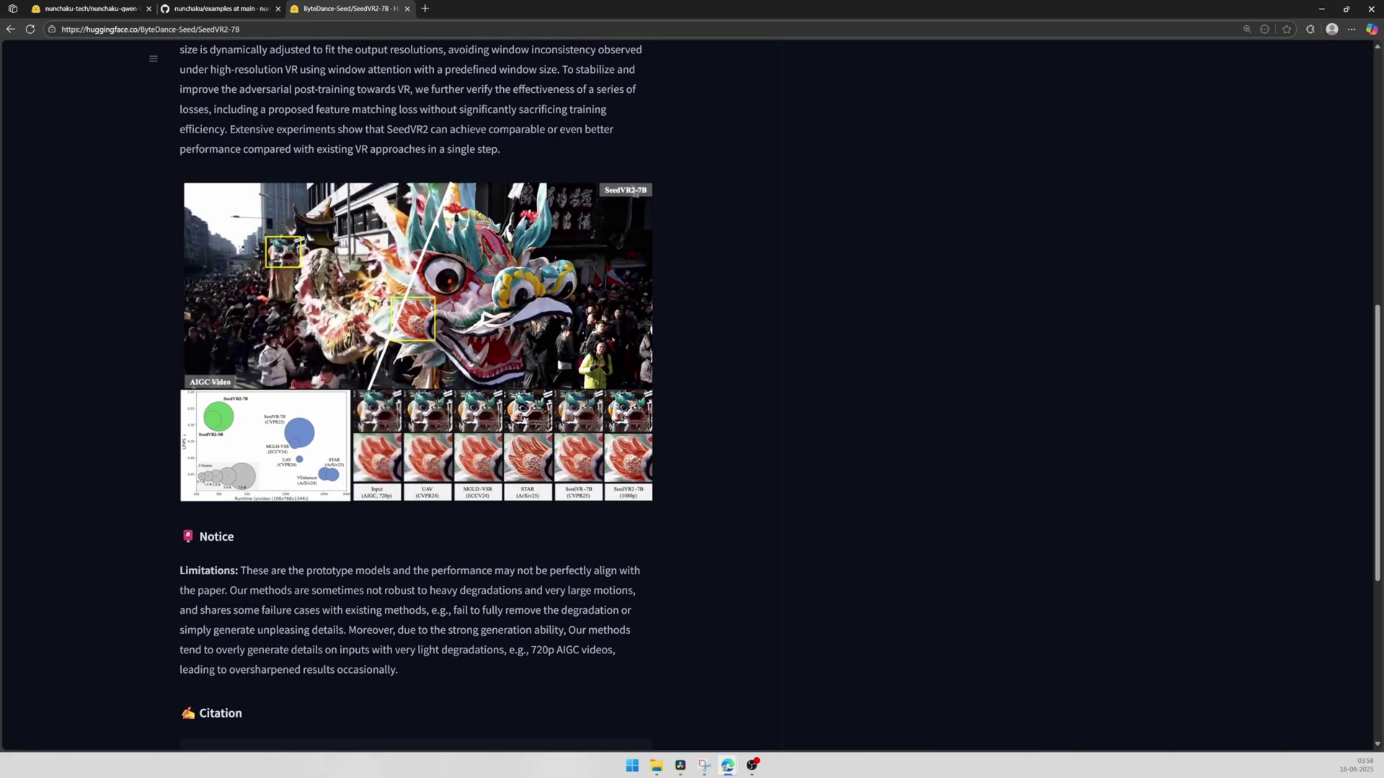
scroll(360, 393, down, 3)
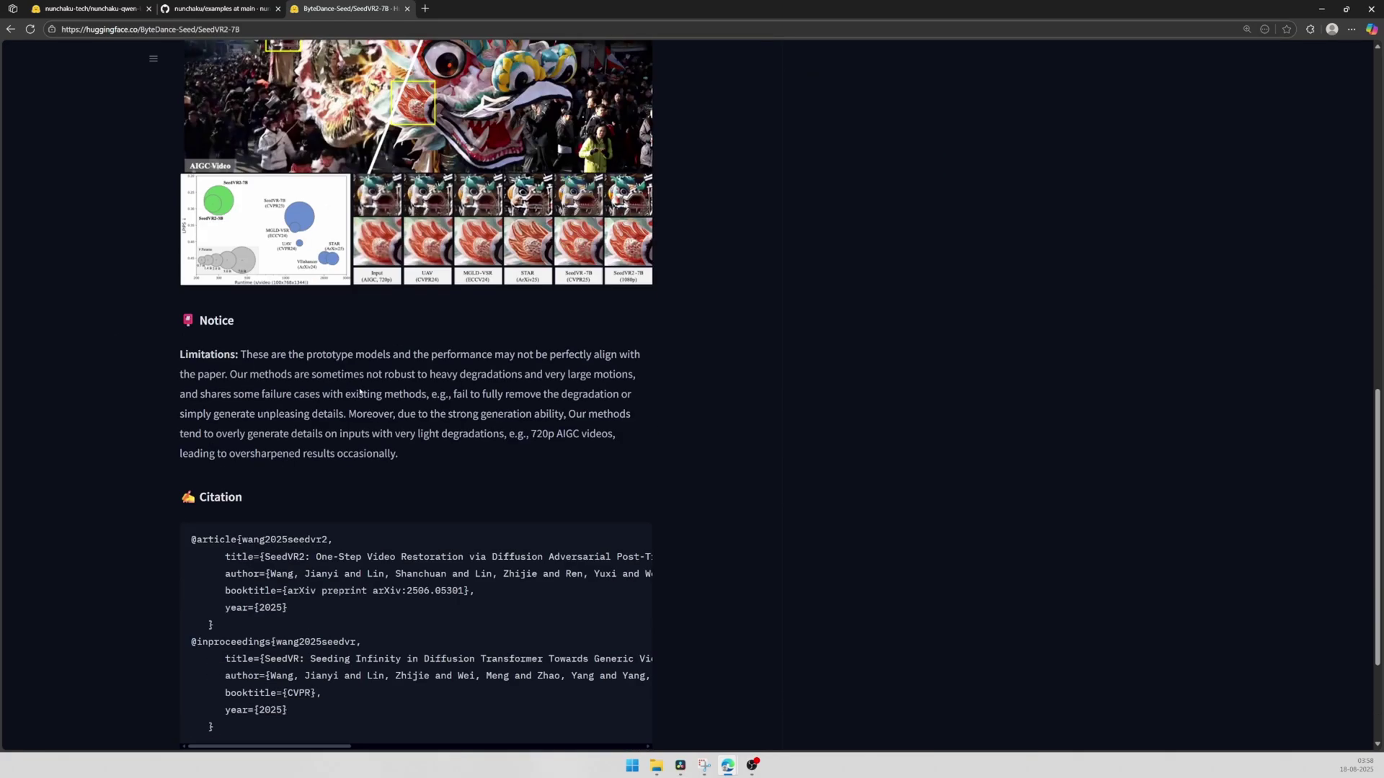